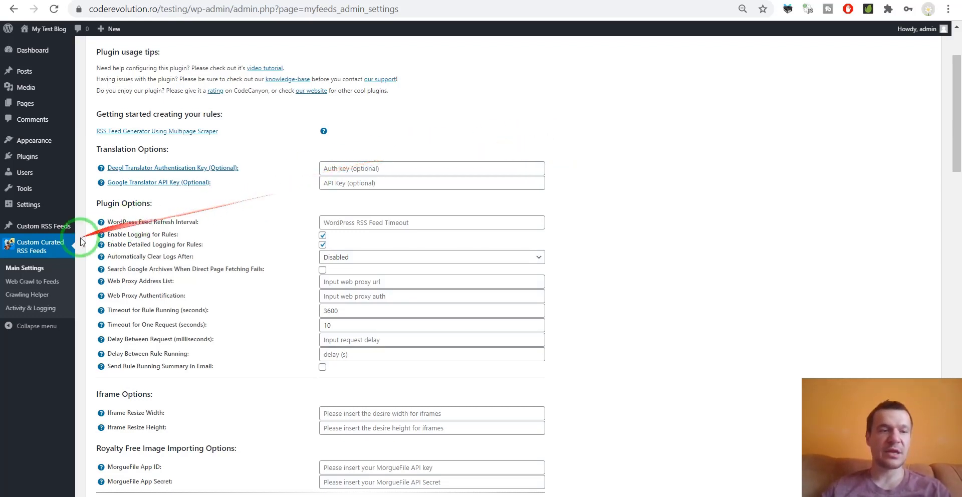
left_click_drag(98, 147, 170, 146)
left_click(128, 153)
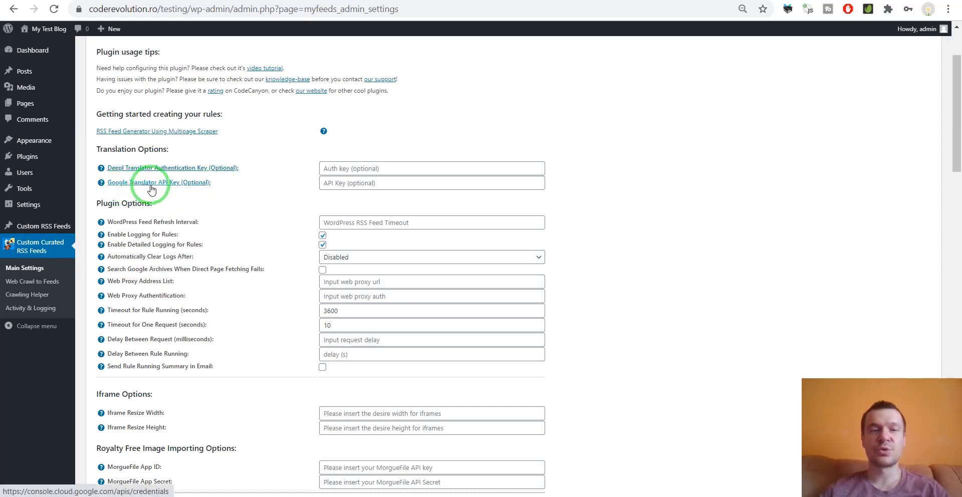
left_click(325, 183)
left_click(285, 183)
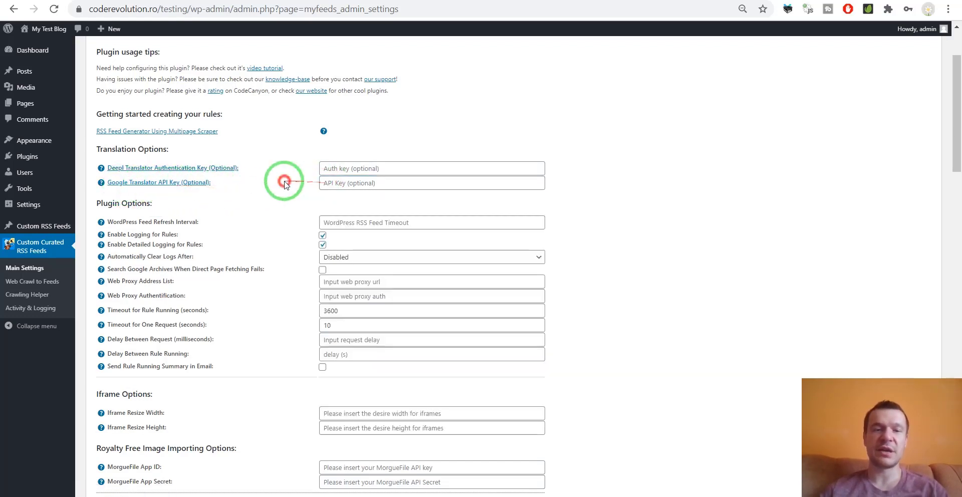
scroll(305, 201, "down", 1)
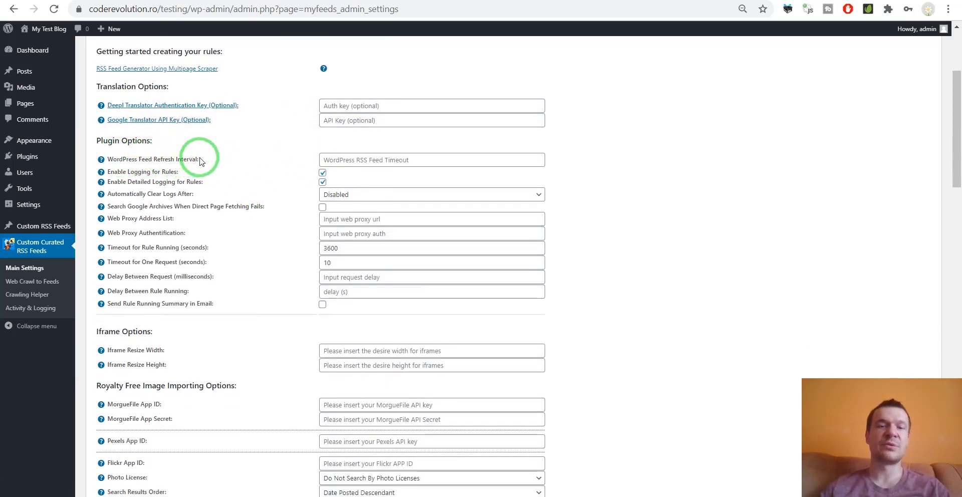
- Read the help text for the WordPress Feed Refresh Interval option
mouse_move(101, 160)
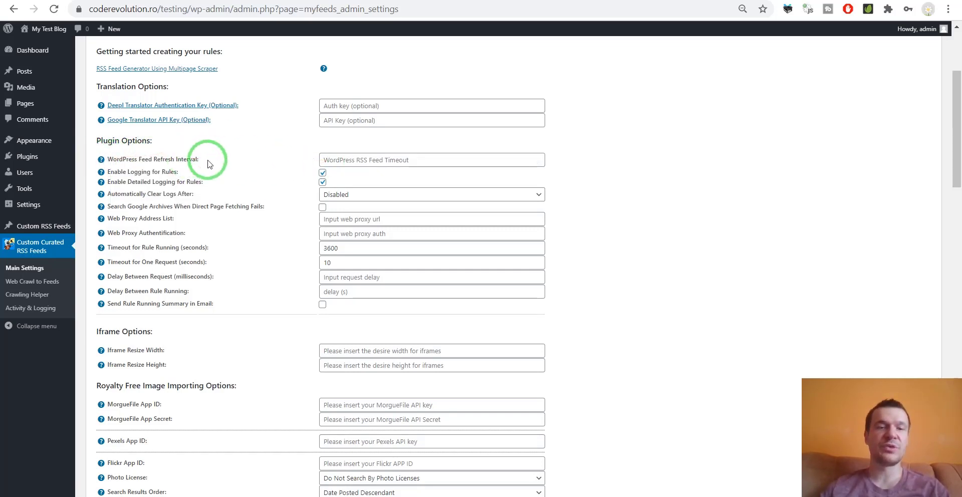
left_click(332, 160)
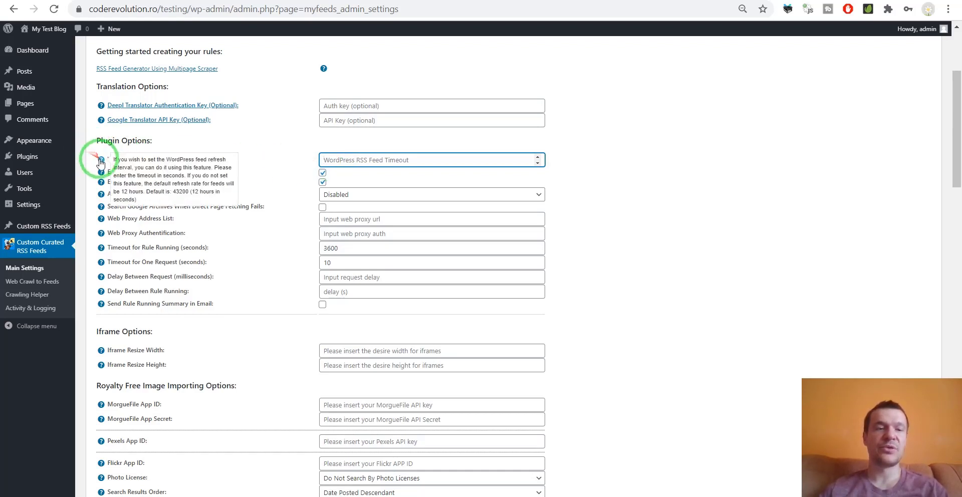
left_click(336, 161)
mouse_move(101, 159)
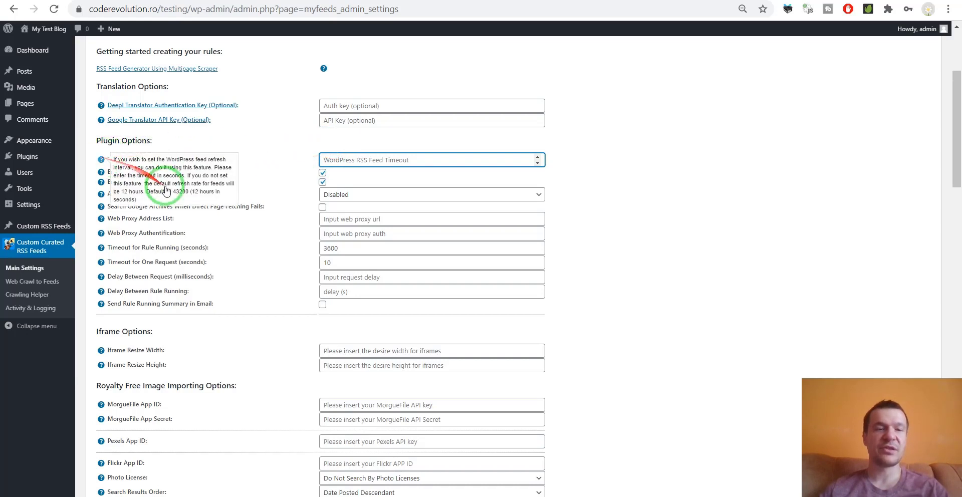
double_click(178, 193)
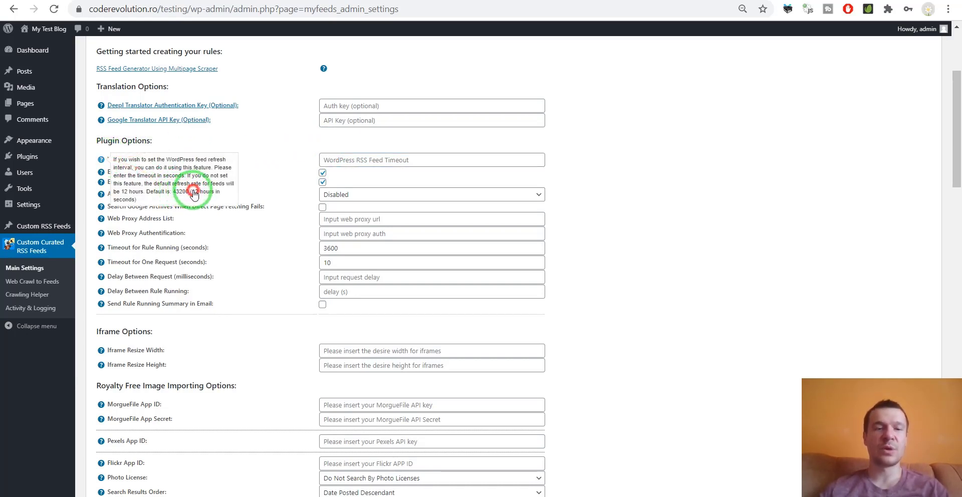
double_click(197, 193)
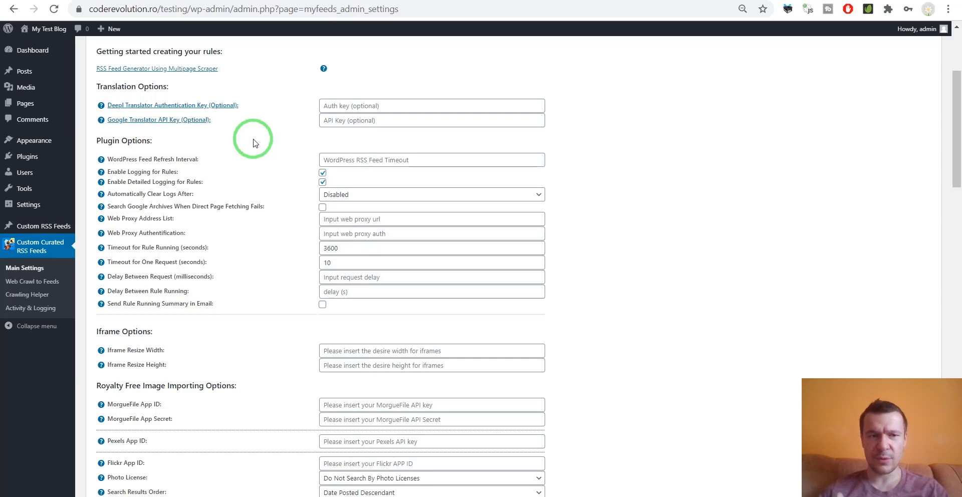
left_click(342, 160)
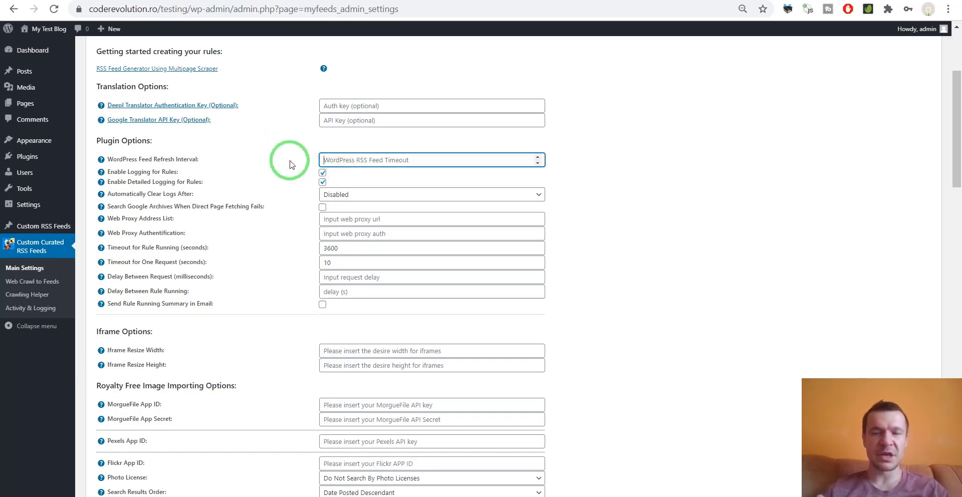
left_click(320, 160)
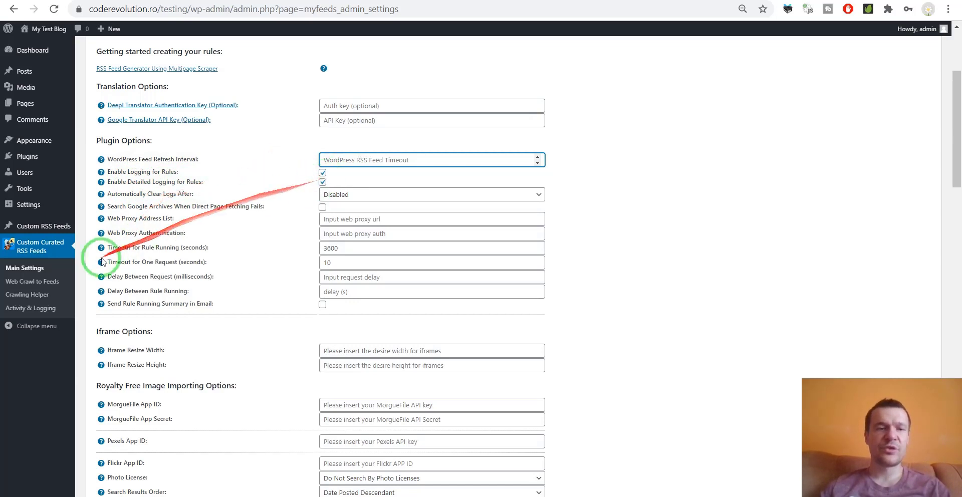
- Open the plugin's Activity & Logging page in a separate tab and look through the activity log
left_click(31, 308)
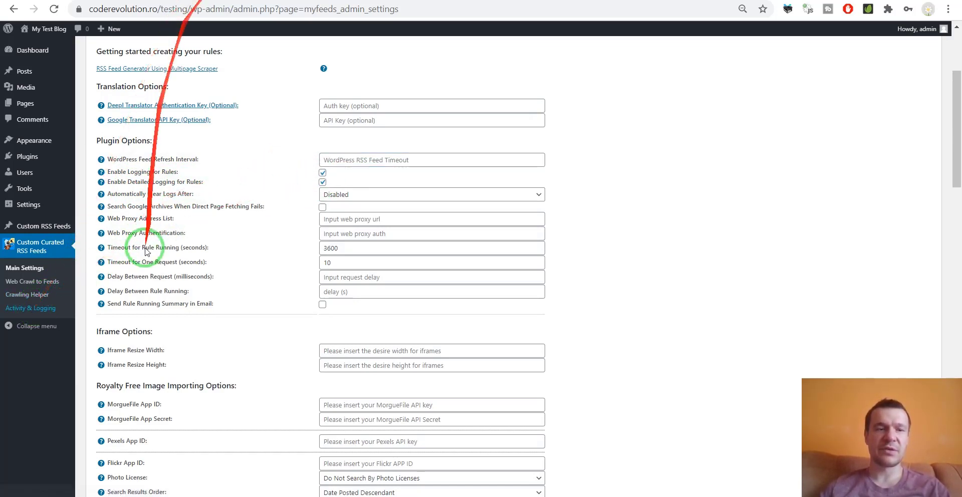
left_click(21, 308)
left_click(200, 1)
scroll(221, 172, "down", 9)
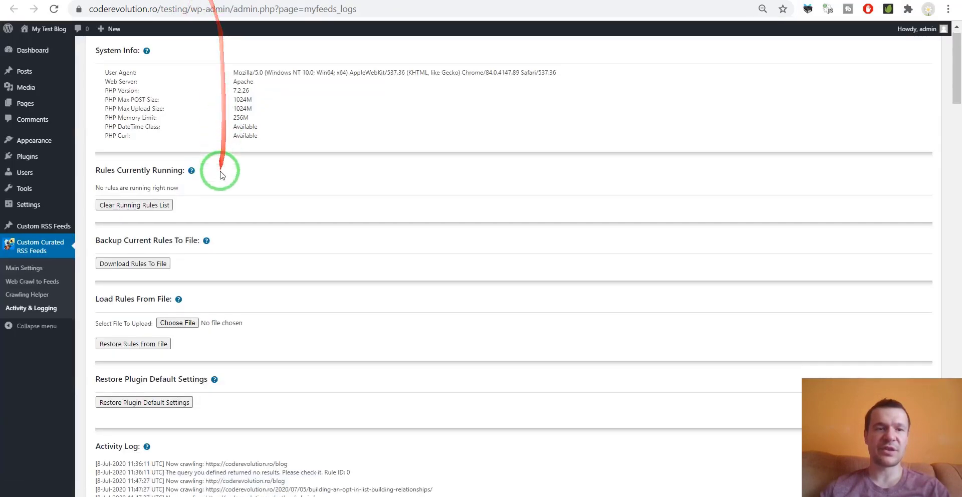
scroll(217, 194, "up", 7)
scroll(217, 197, "down", 5)
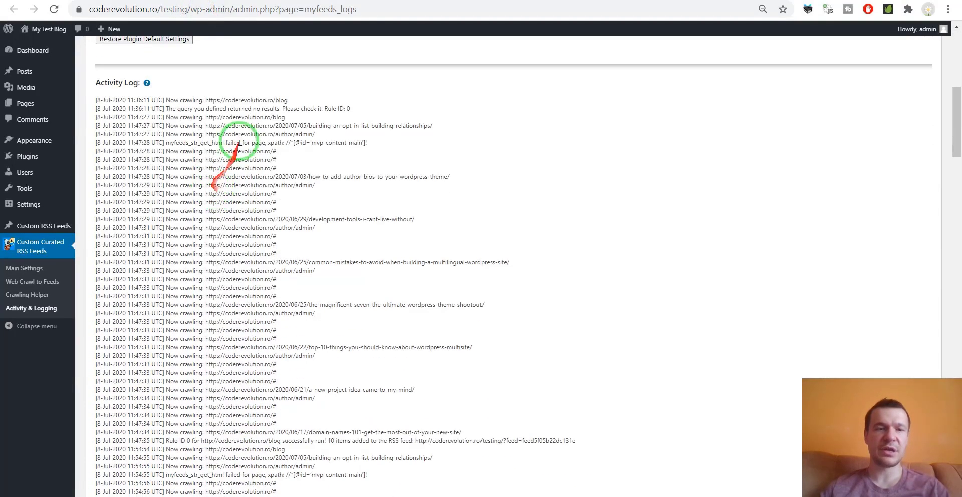
scroll(927, 132, "down", 2)
left_click(125, 1)
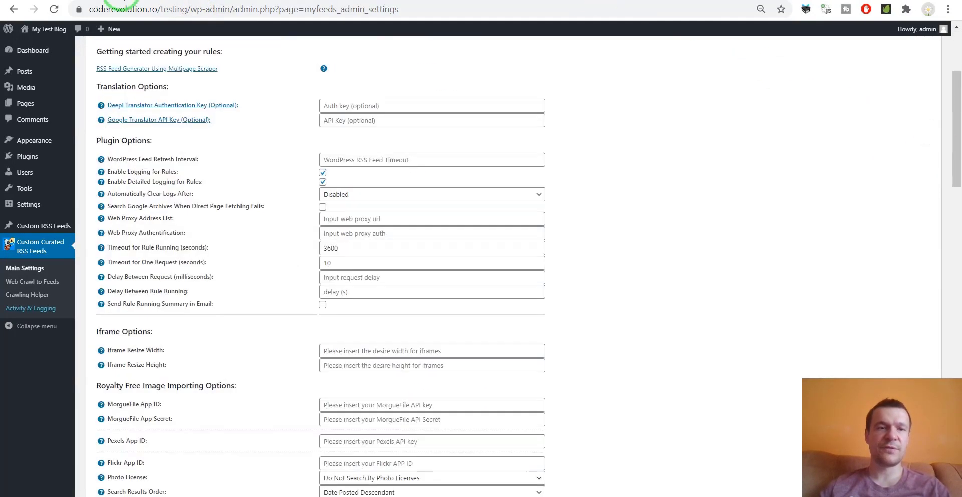
- Delete all logs at the end of the plugin's activity log
left_click(207, 1)
left_click_drag(958, 306, 917, 495)
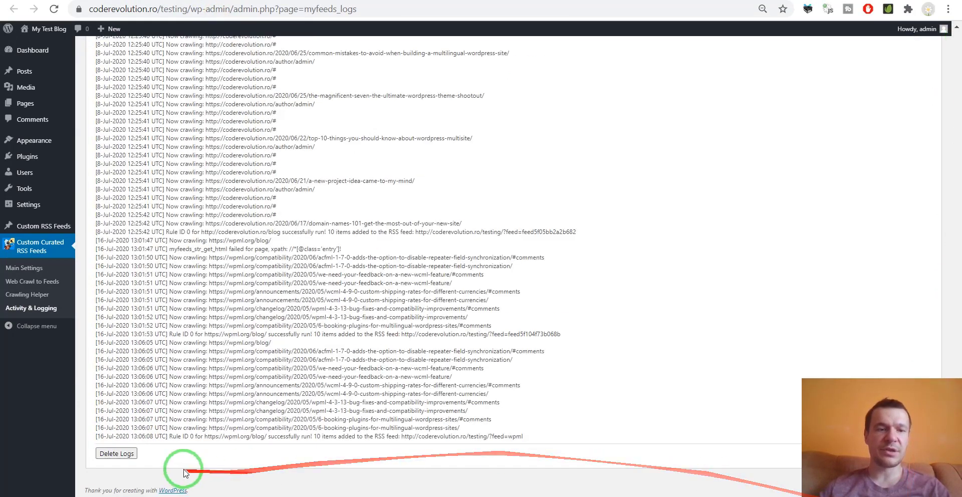
left_click(108, 453)
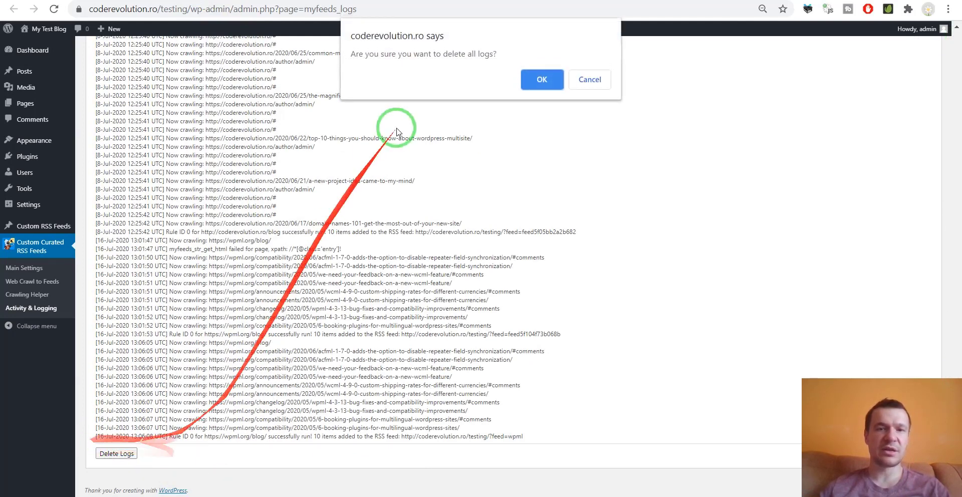
key("Return")
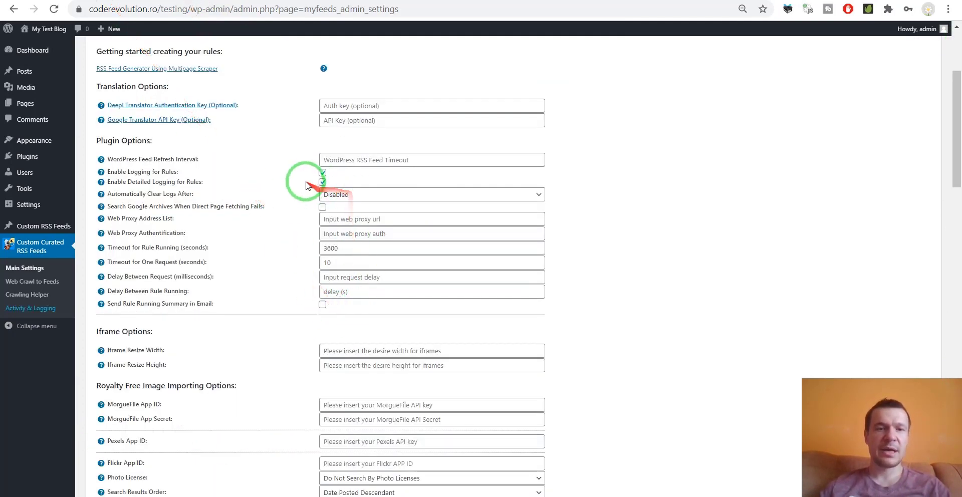
- Disable detailed logging for rules in the main settings and look over the intervals offered for automatically clearing logs
left_click(323, 182)
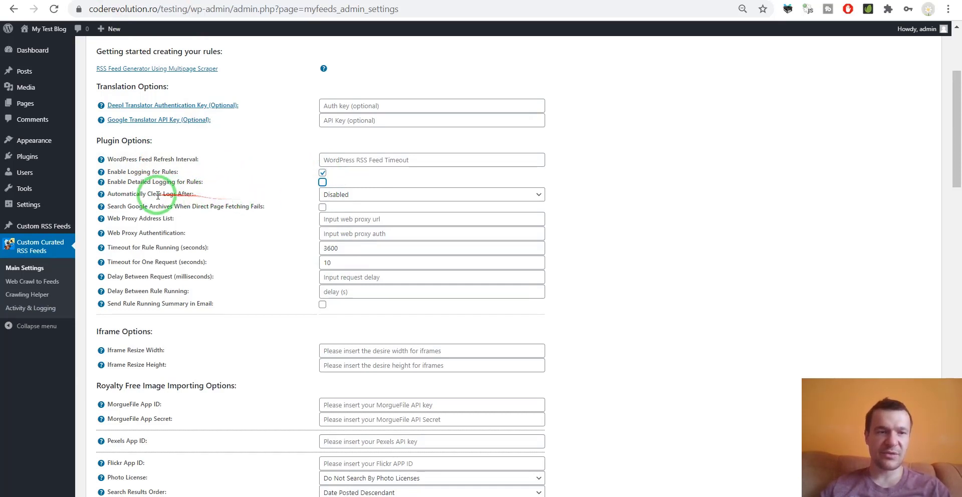
left_click_drag(120, 194, 190, 195)
left_click(184, 194)
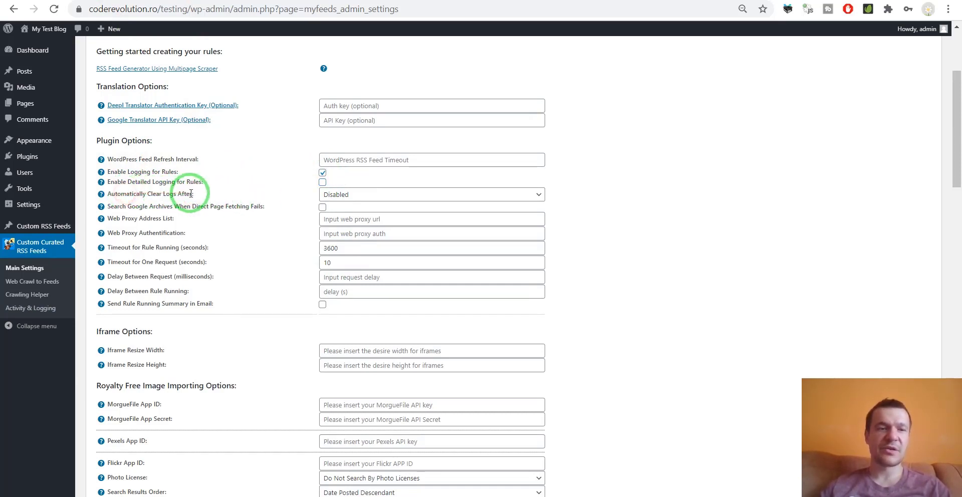
left_click(353, 202)
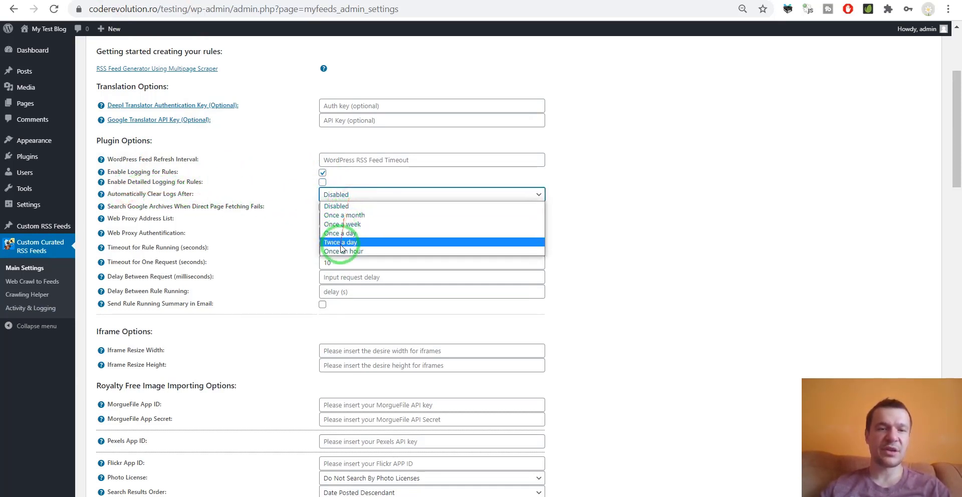
left_click(273, 183)
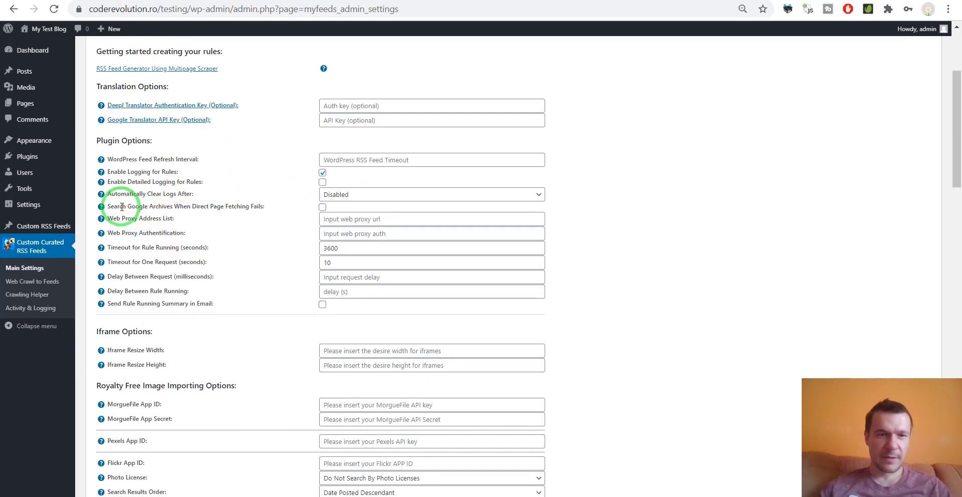
left_click_drag(120, 206, 207, 208)
left_click(216, 206)
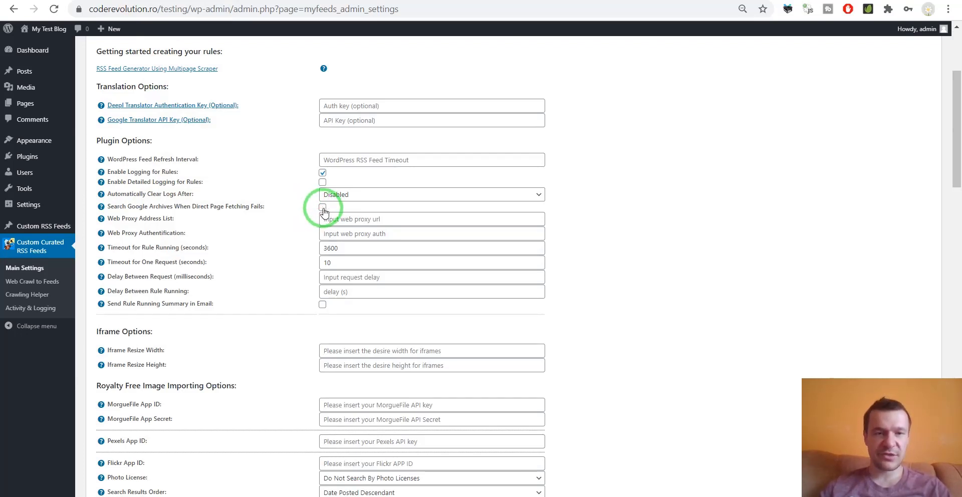
left_click_drag(302, 211, 107, 202)
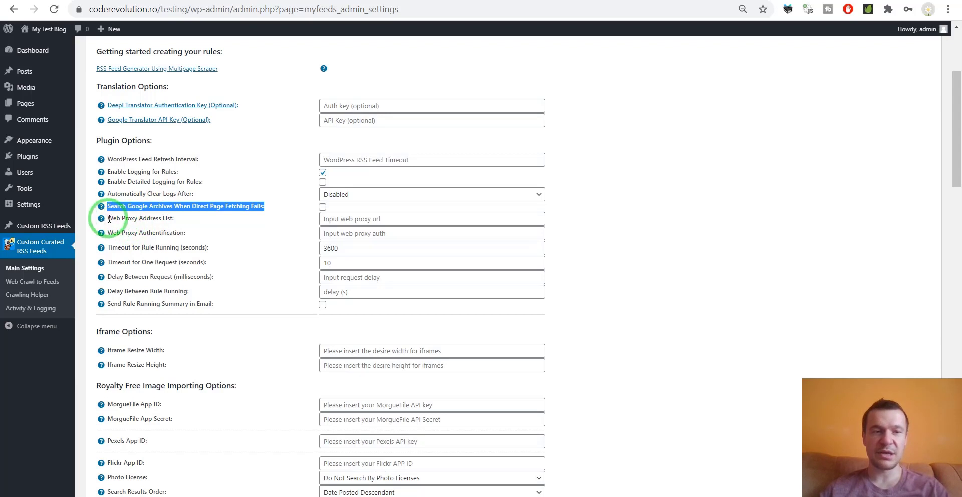
- Set the web proxy address list to 1.2.3.4:444,9.2.3.4:399 and enter the matching user and password pairs as web proxy authentication
mouse_move(105, 222)
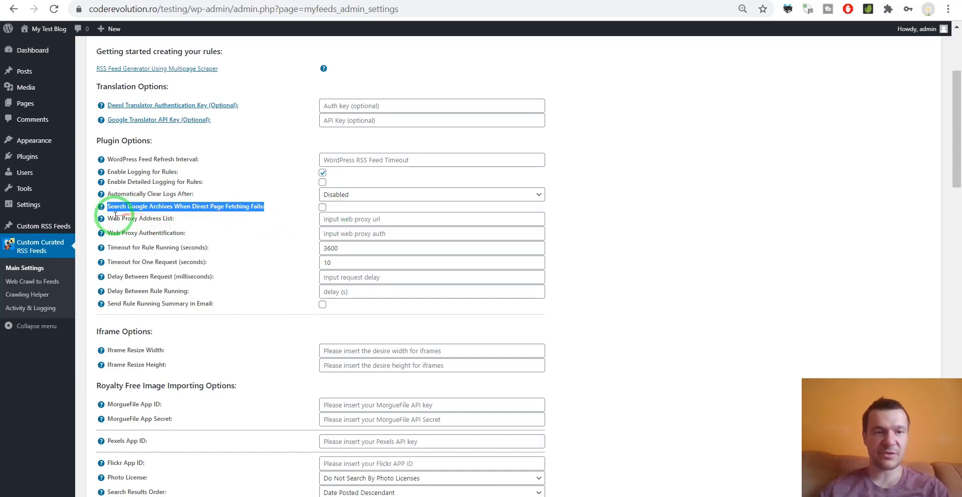
left_click(335, 219)
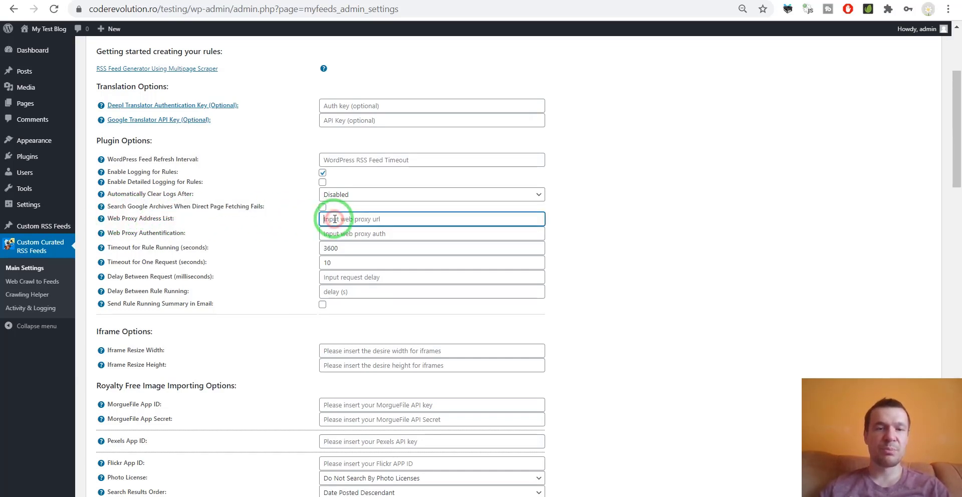
type("1.2.3.4:444,9.2.3.4:399")
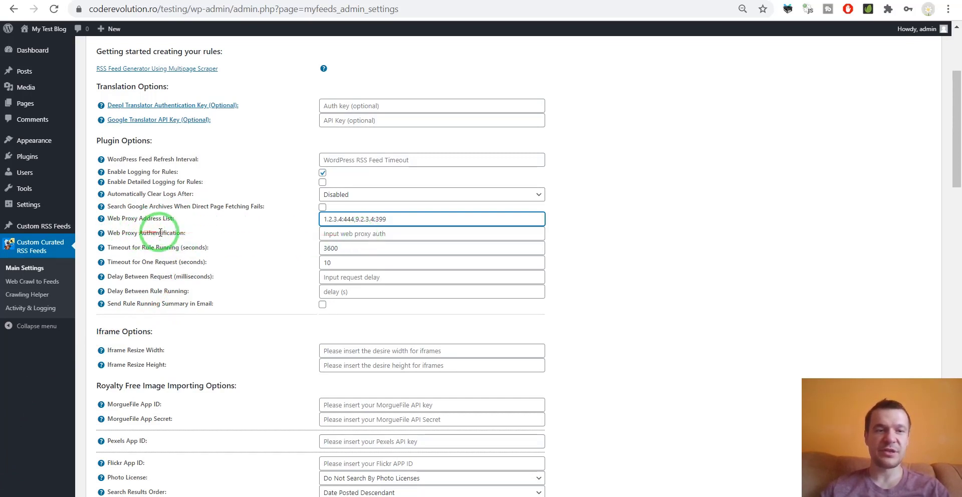
left_click(325, 234)
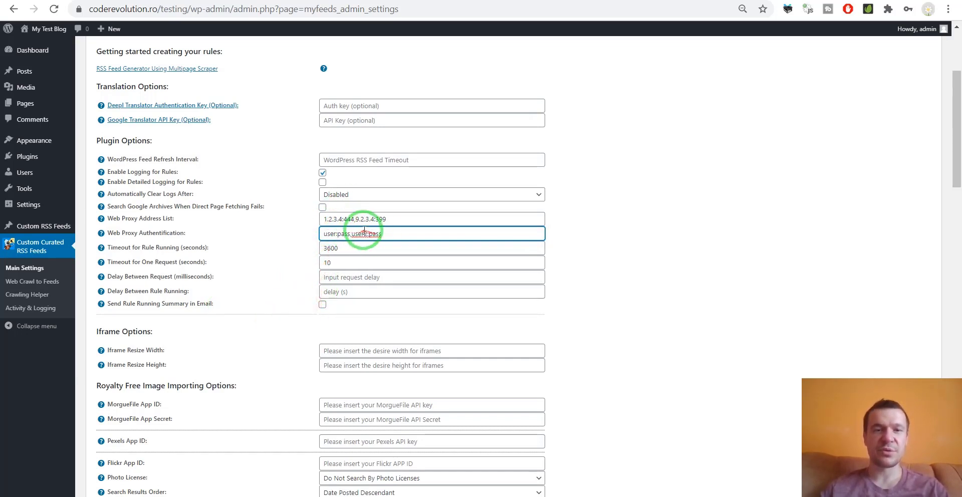
- Append the proxy 2.2.2.2:22 to the web proxy address list and insert an extra comma between the two authentication entries
left_click_drag(355, 219, 390, 219)
left_click(392, 221)
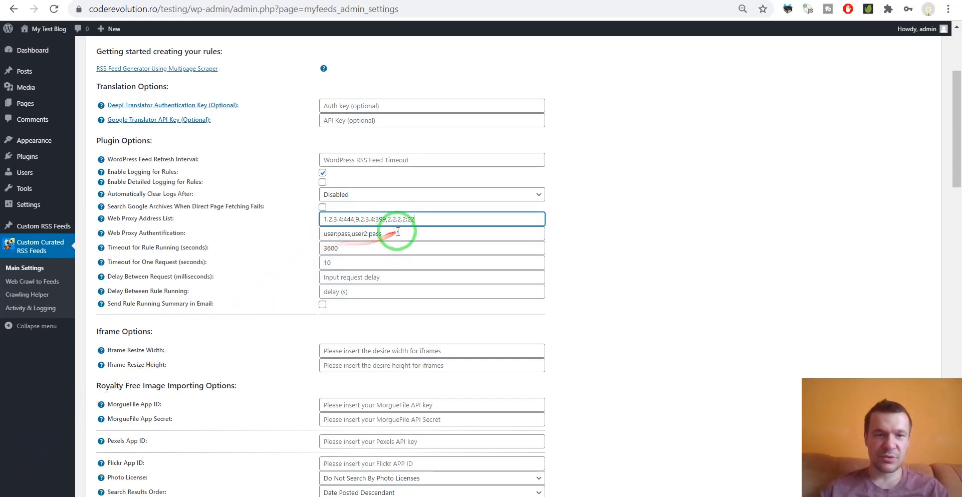
left_click_drag(392, 234, 331, 327)
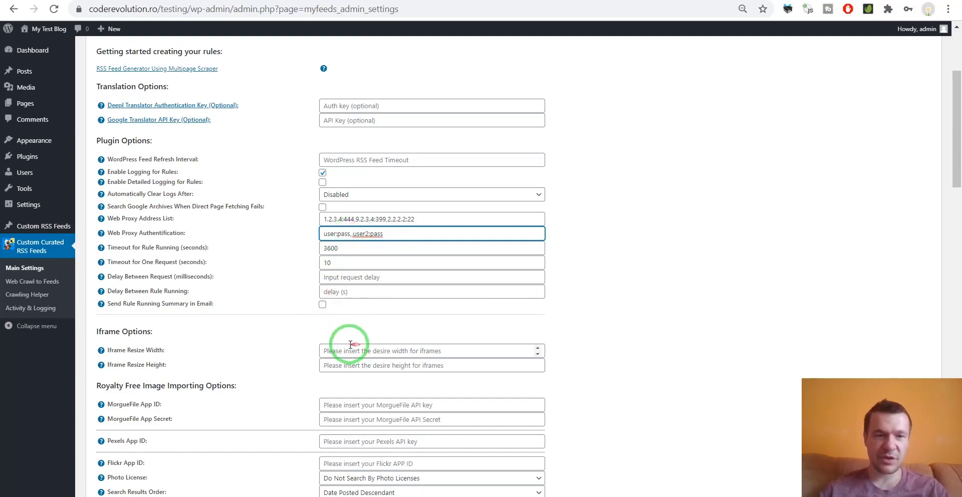
left_click(352, 235)
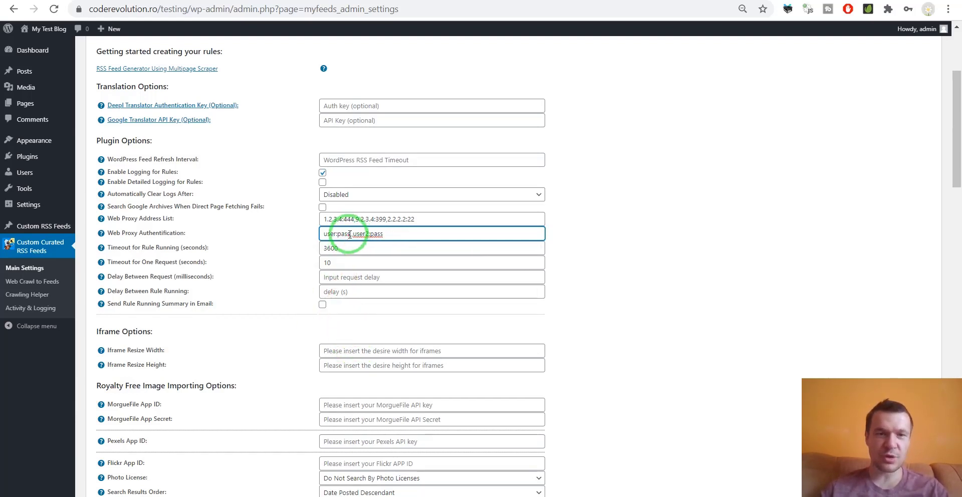
left_click(324, 234)
left_click_drag(324, 233, 355, 219)
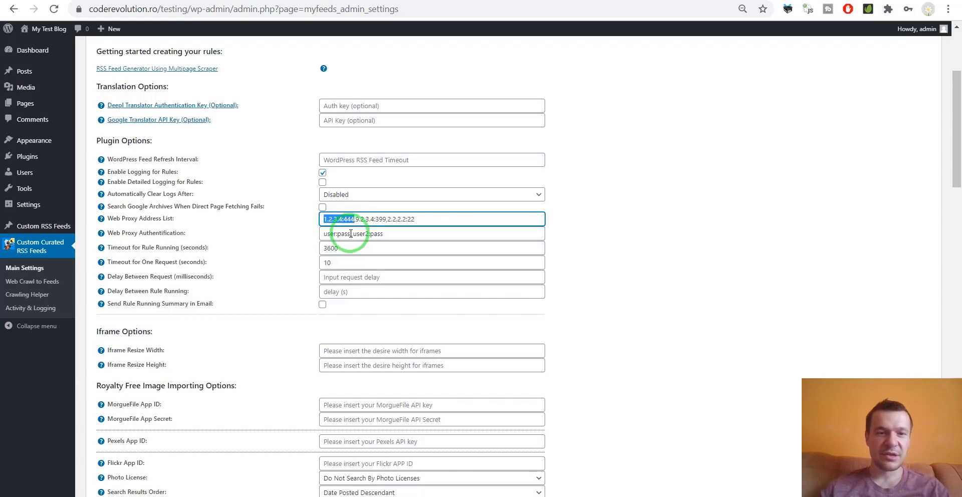
left_click_drag(355, 219, 415, 219)
left_click(130, 243)
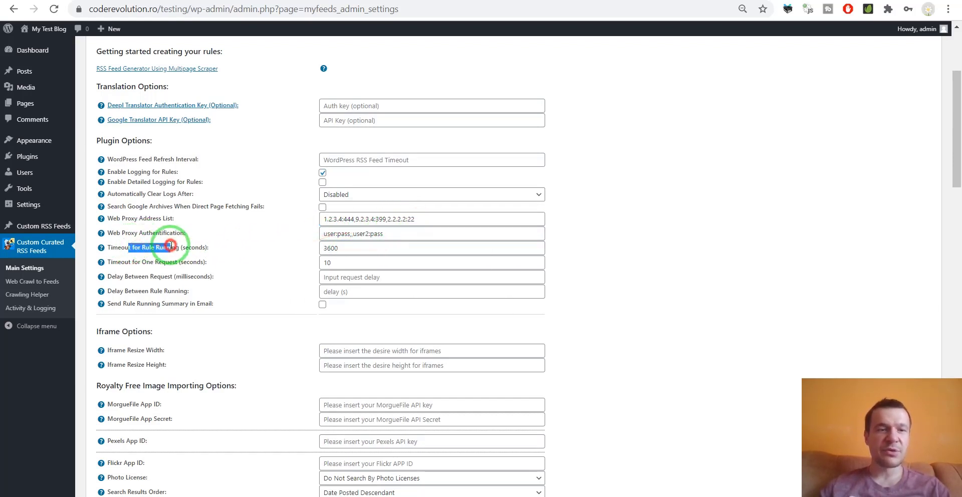
left_click(344, 248)
left_click_drag(344, 248, 270, 248)
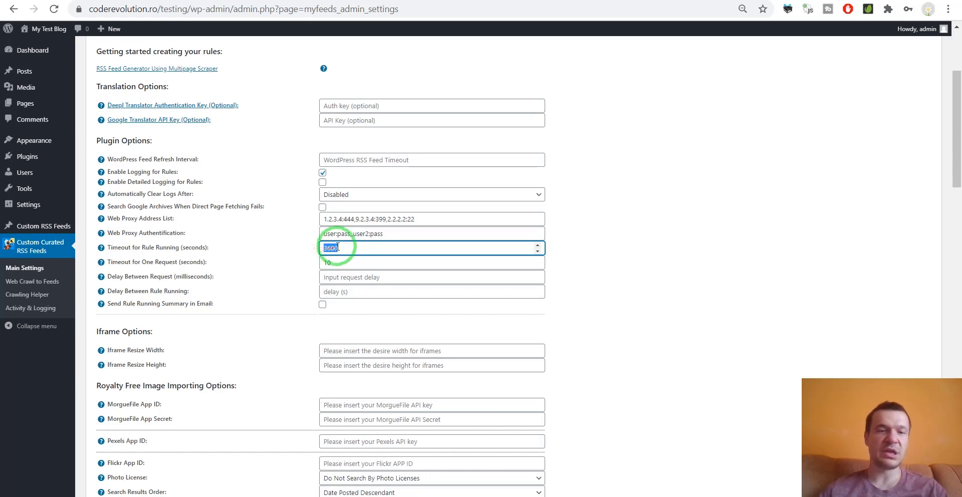
mouse_move(213, 241)
left_mouse_down()
mouse_move(341, 246)
mouse_move(258, 259)
left_mouse_up()
left_click(255, 259)
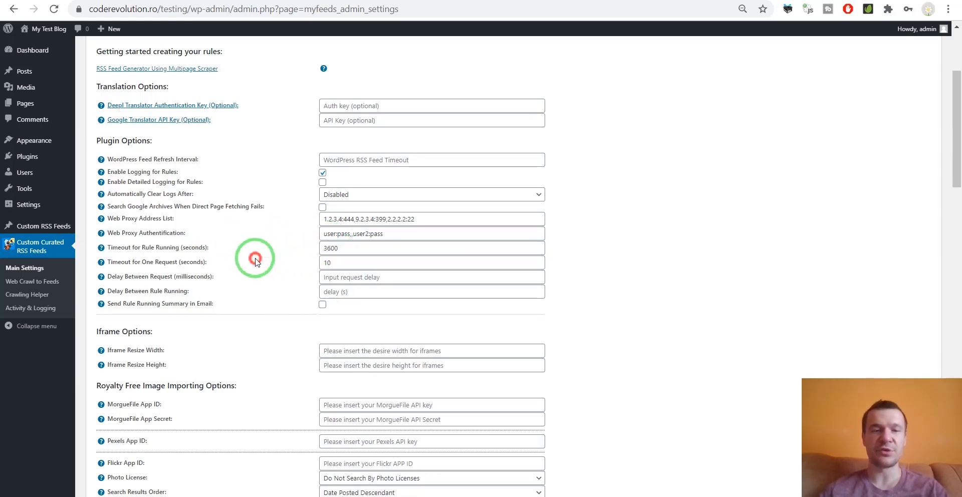
mouse_move(128, 262)
left_mouse_down()
mouse_move(323, 262)
mouse_move(304, 267)
left_mouse_up()
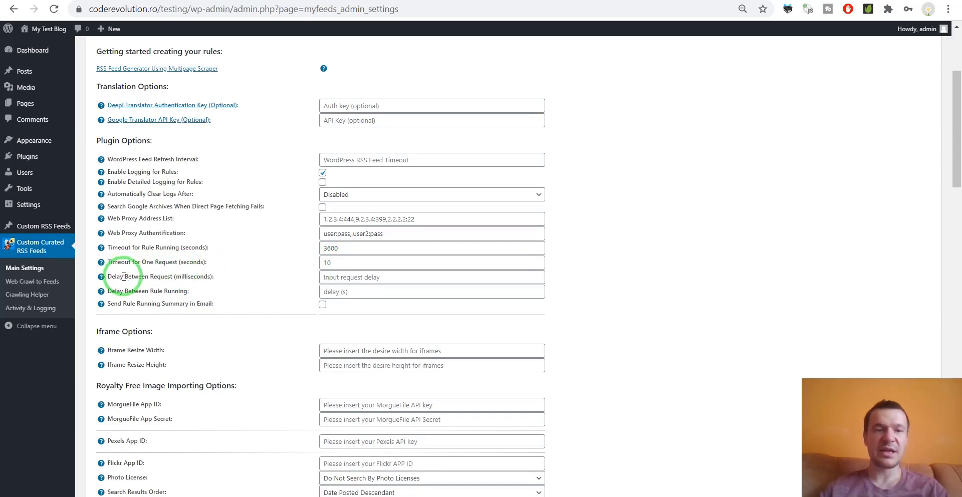
- Examine the delay between requests and delay between rule running settings, checking the rules list on the Web Crawl to Feeds page
left_click(323, 277)
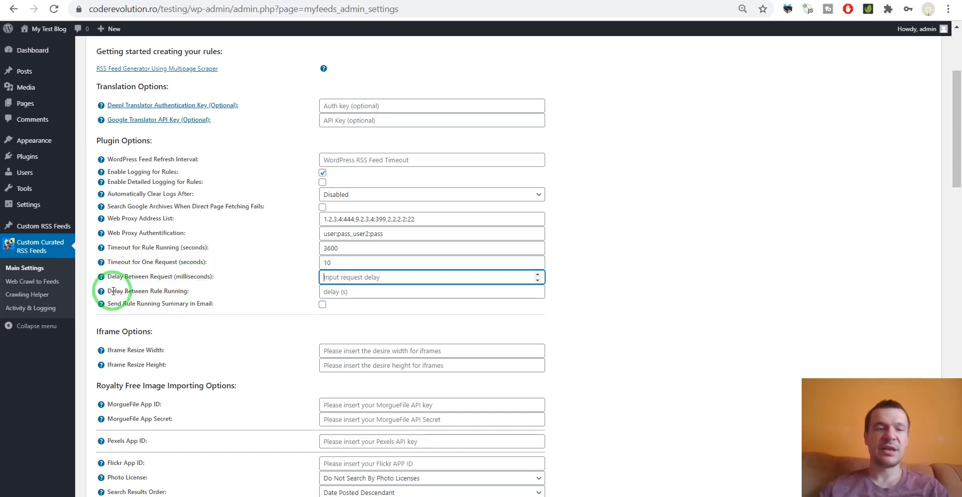
left_click_drag(111, 291, 189, 294)
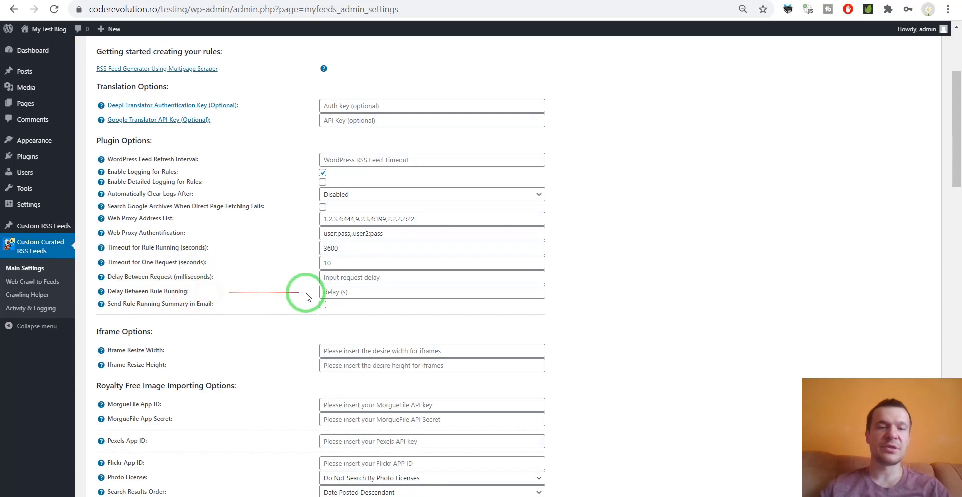
left_click(328, 292)
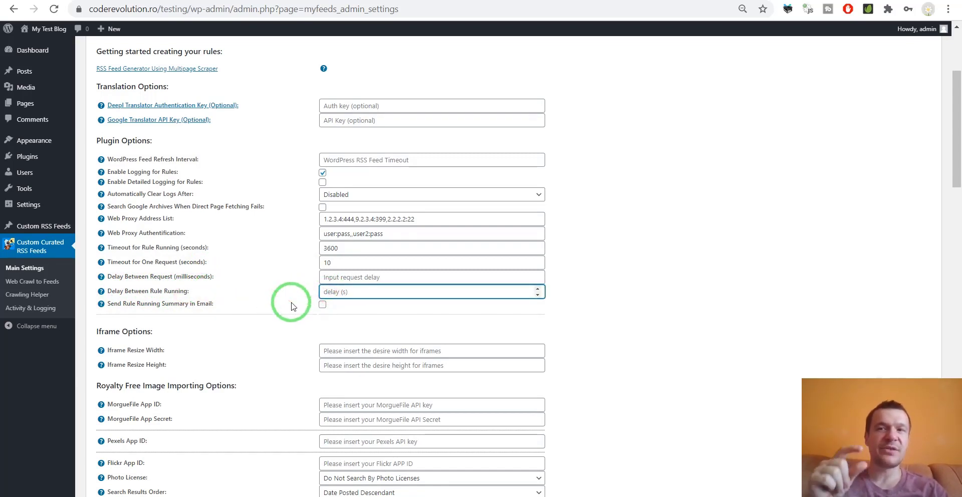
left_click(292, 305)
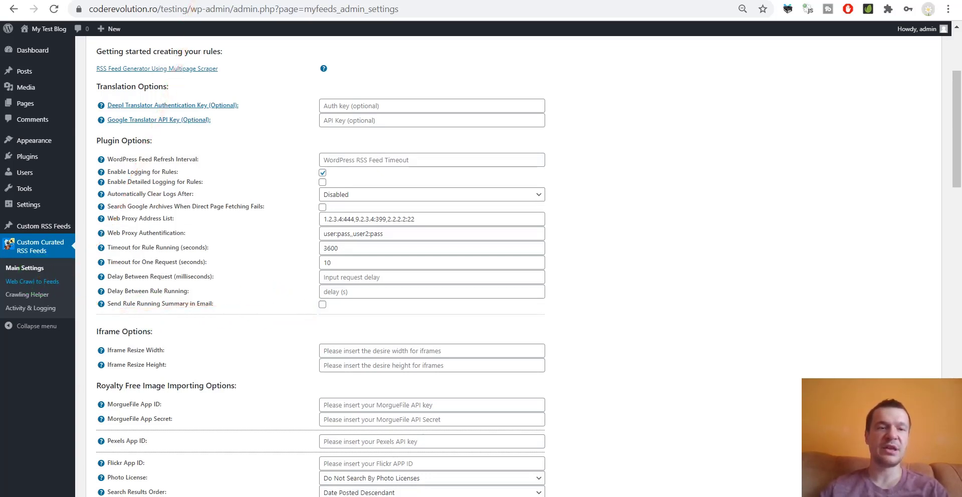
left_click(33, 281)
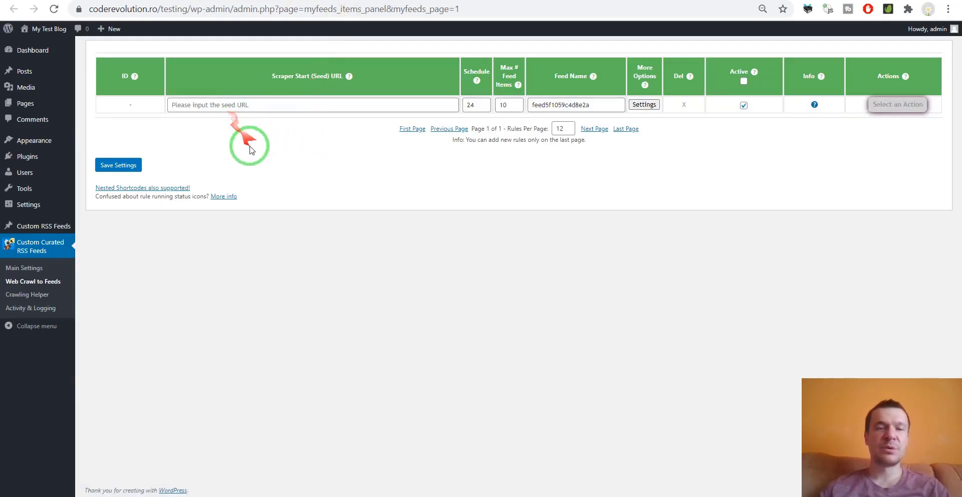
left_click(118, 0)
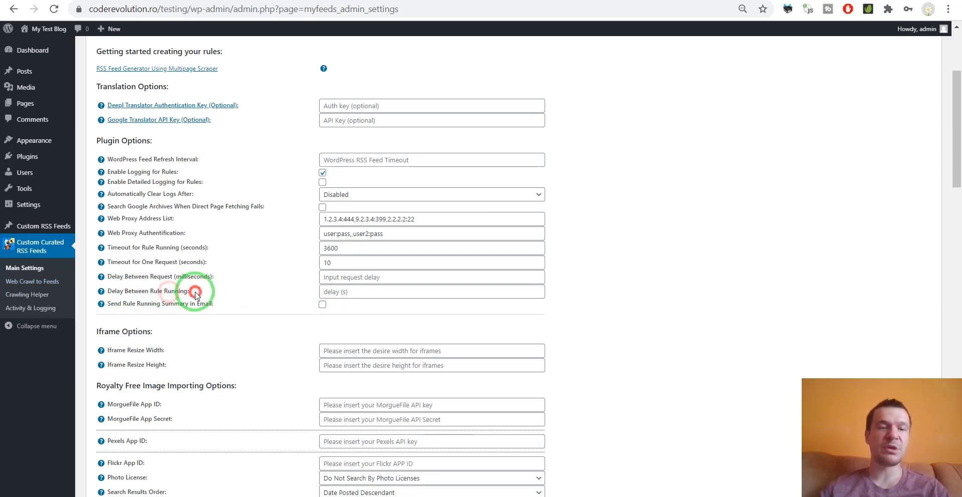
left_click(331, 292)
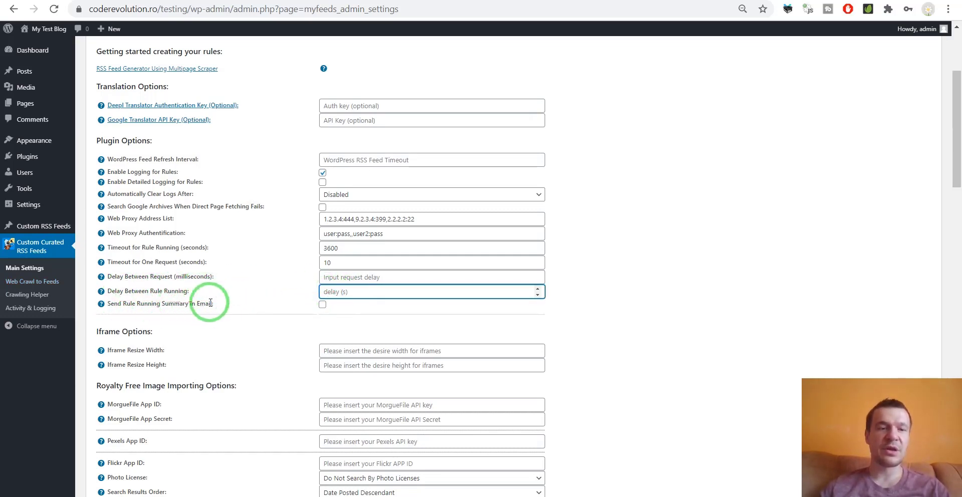
- Enable the rule running summary email to inspect its email address and daily summary options, and disable it again
left_click(322, 304)
left_click(329, 317)
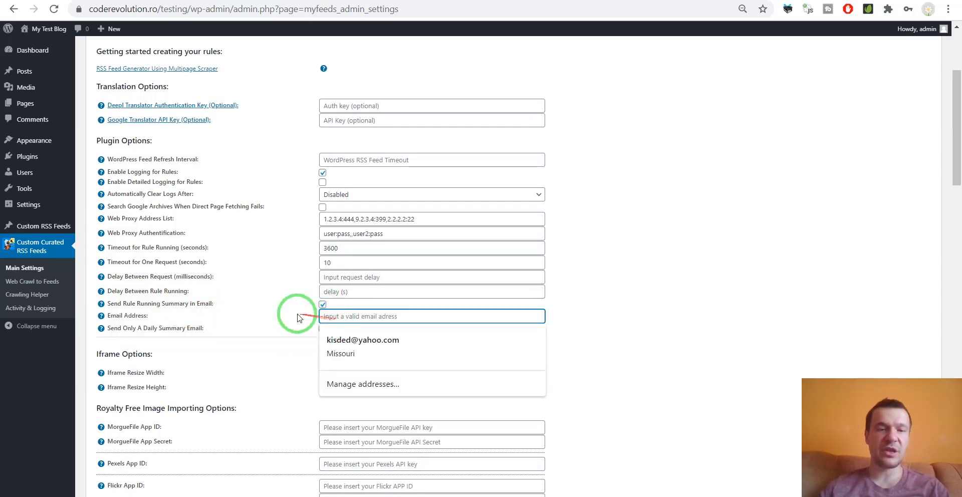
left_click(294, 314)
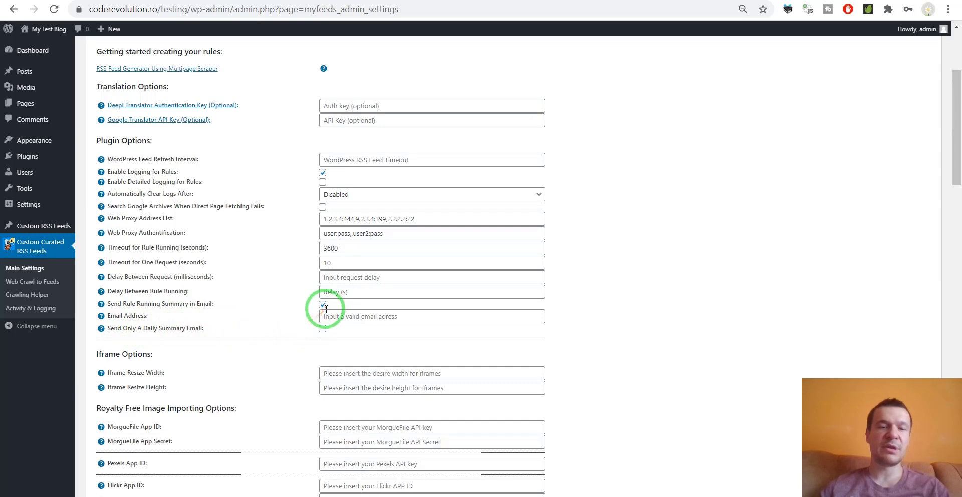
left_click(322, 330)
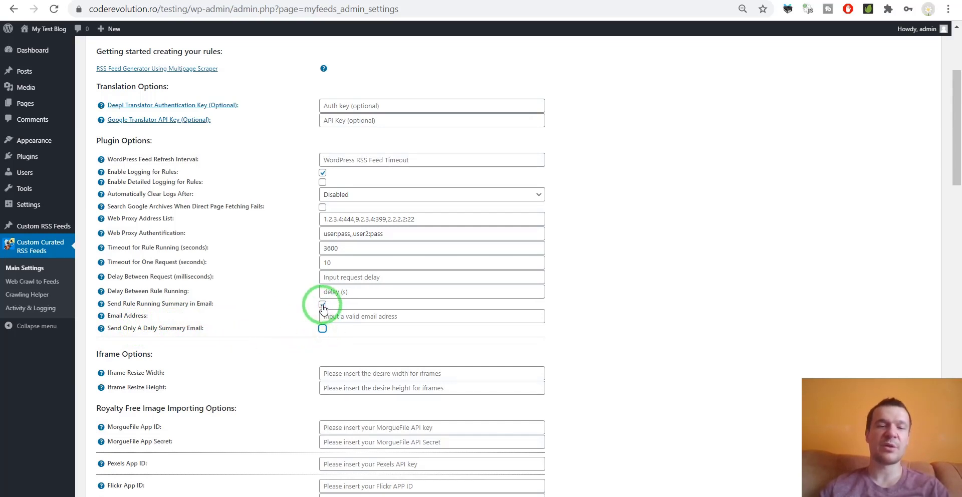
left_click(323, 306)
- Examine the iframe resize width and height settings under Iframe Options
scroll(280, 301, "down", 3)
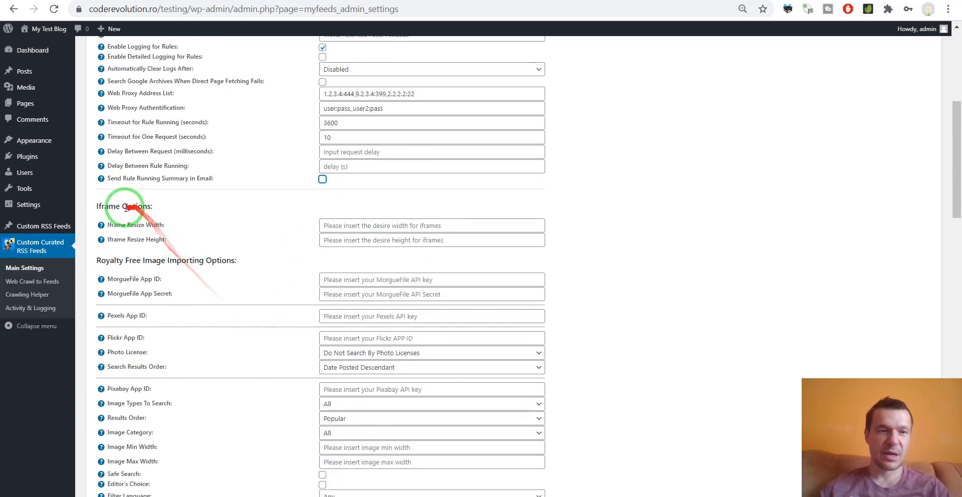
left_click_drag(107, 225, 161, 224)
double_click(154, 224)
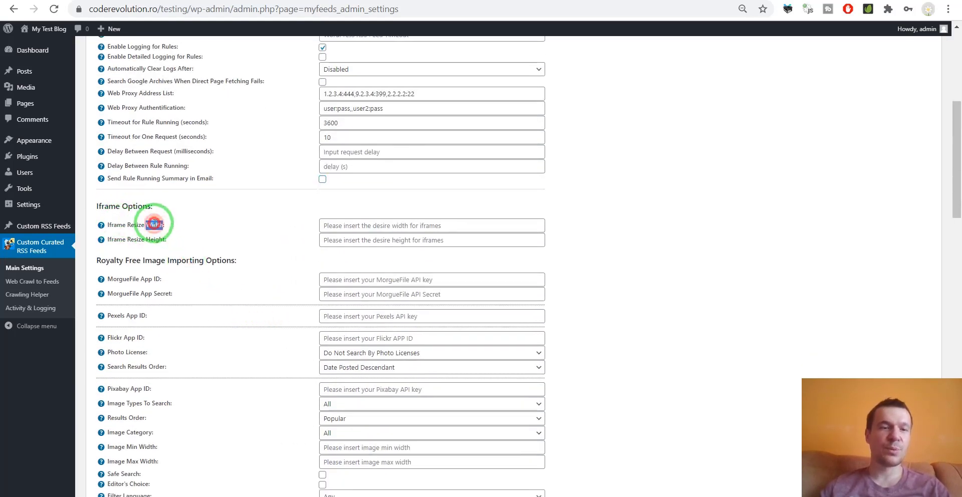
left_click(333, 225)
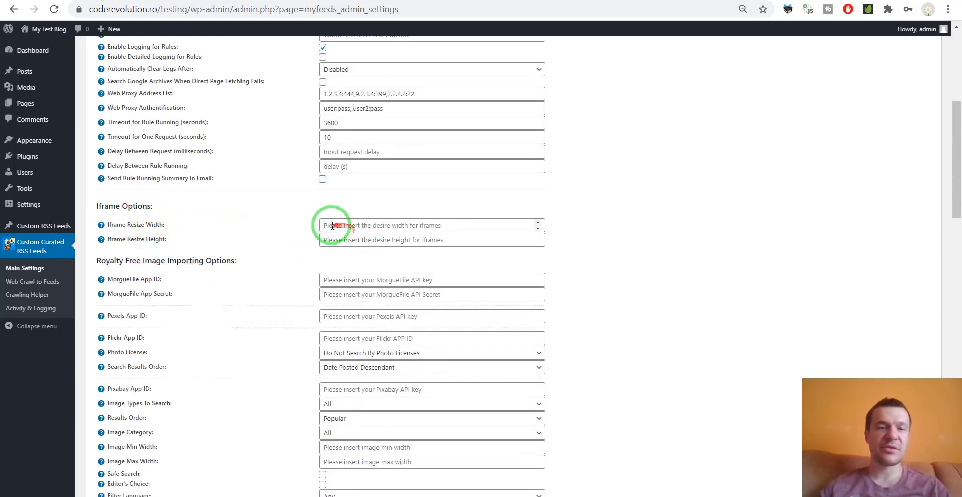
left_click(249, 216)
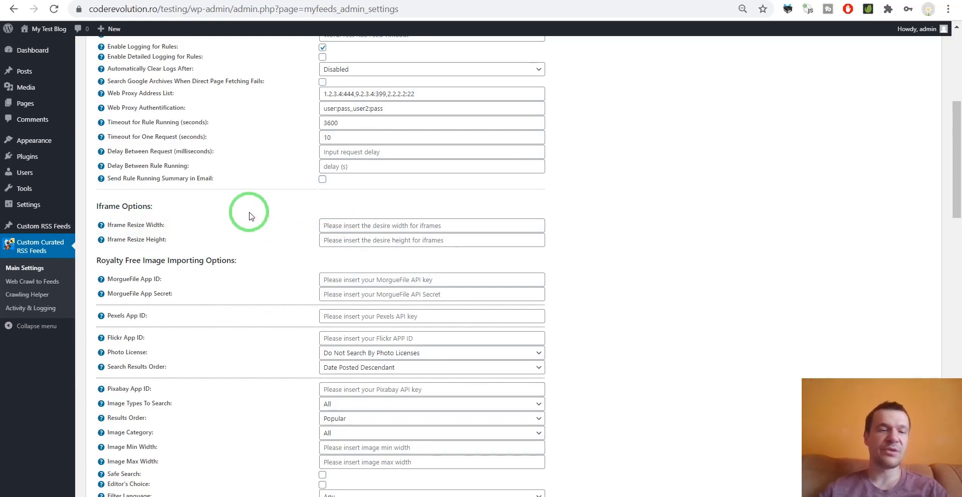
- Examine the royalty free image importing options for MorgueFile, Pexels, Flickr, Pixabay, Unsplash and Pixabay direct website scraping
scroll(249, 215, "down", 2)
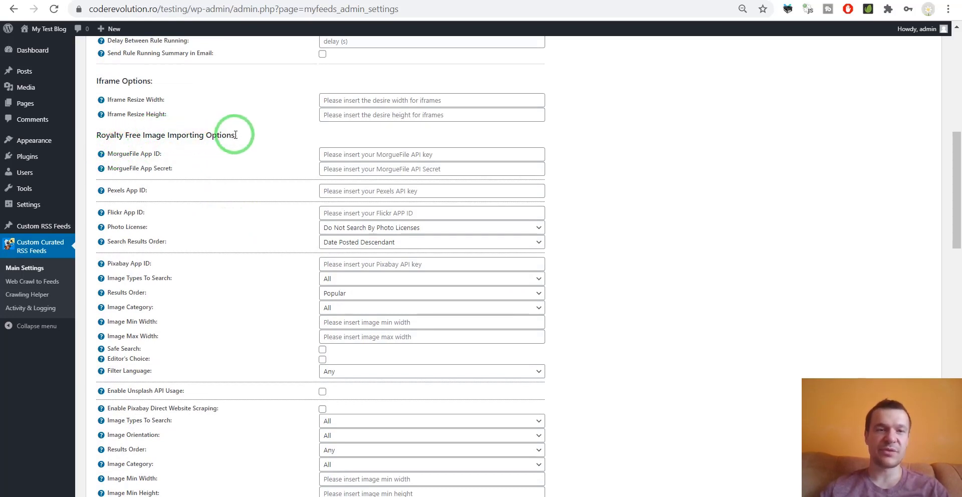
left_click_drag(235, 135, 97, 146)
left_click(115, 146)
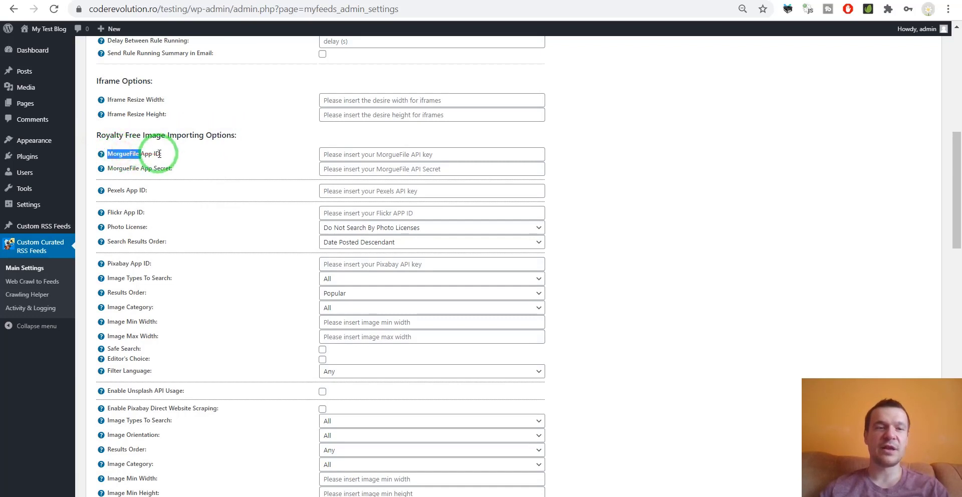
double_click(114, 190)
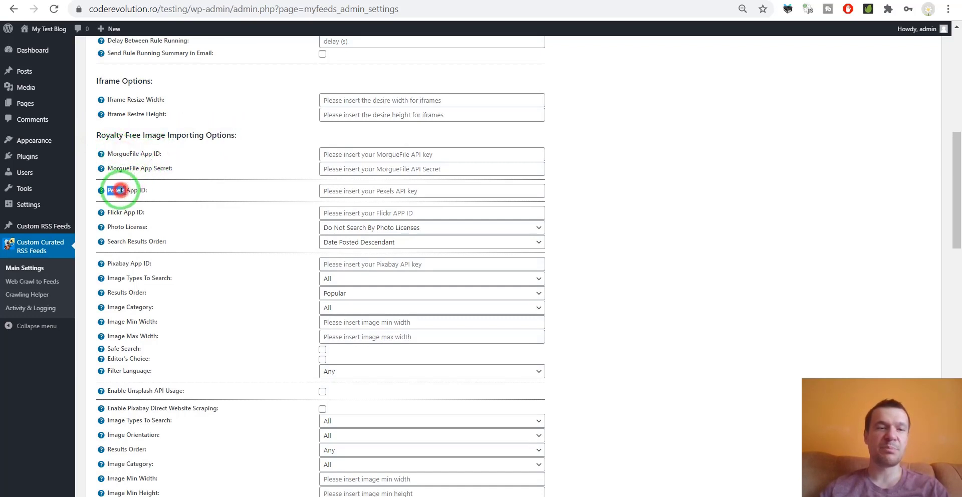
double_click(118, 264)
scroll(121, 270, "down", 4)
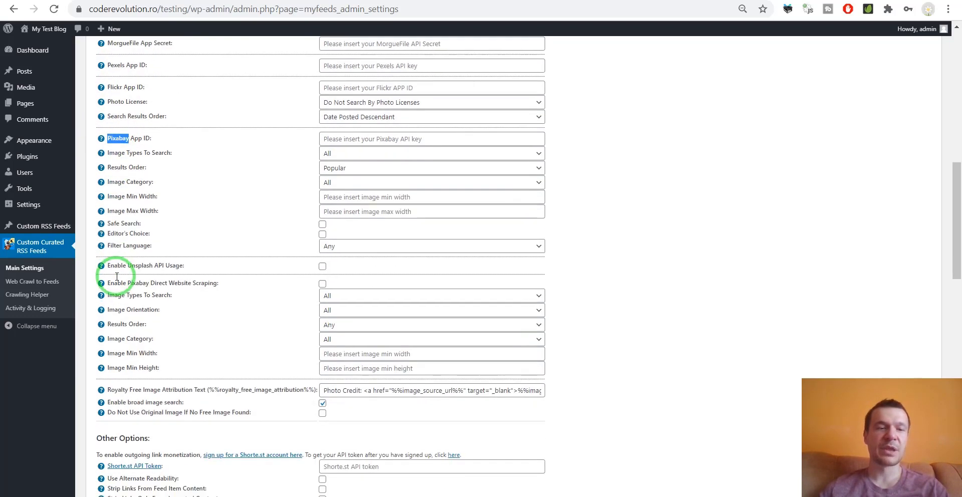
double_click(129, 204)
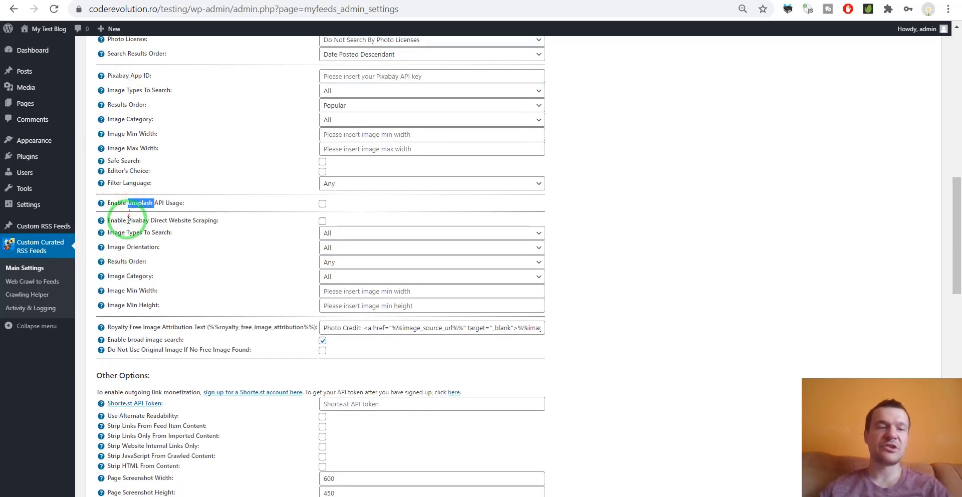
left_click_drag(127, 222, 217, 223)
scroll(134, 291, "down", 1)
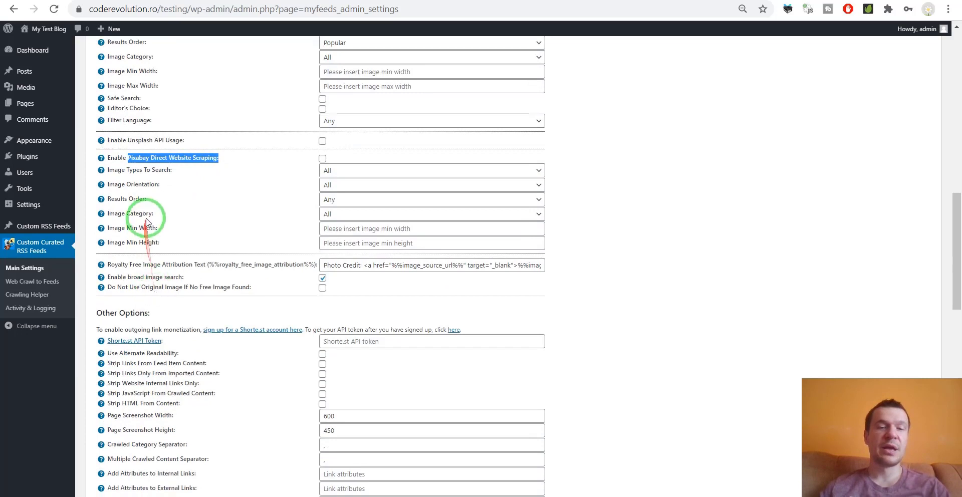
scroll(149, 216, "up", 3)
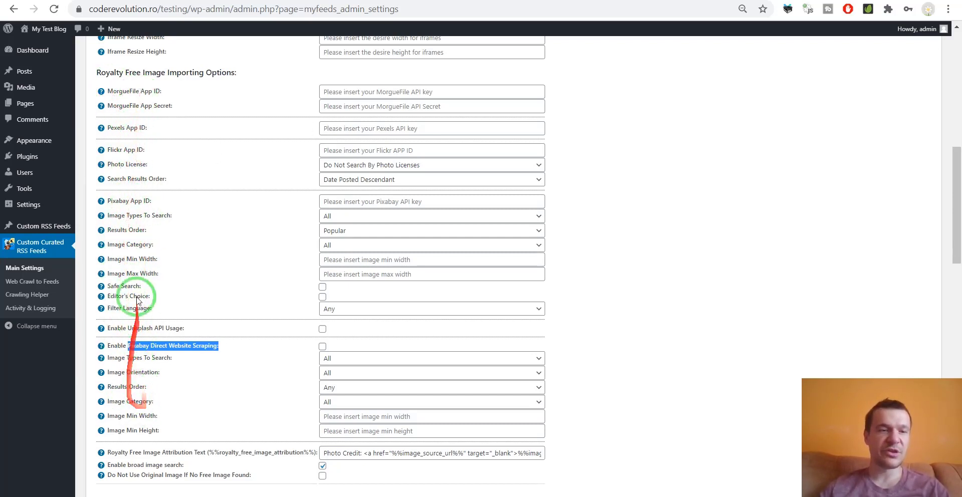
scroll(172, 189, "down", 4)
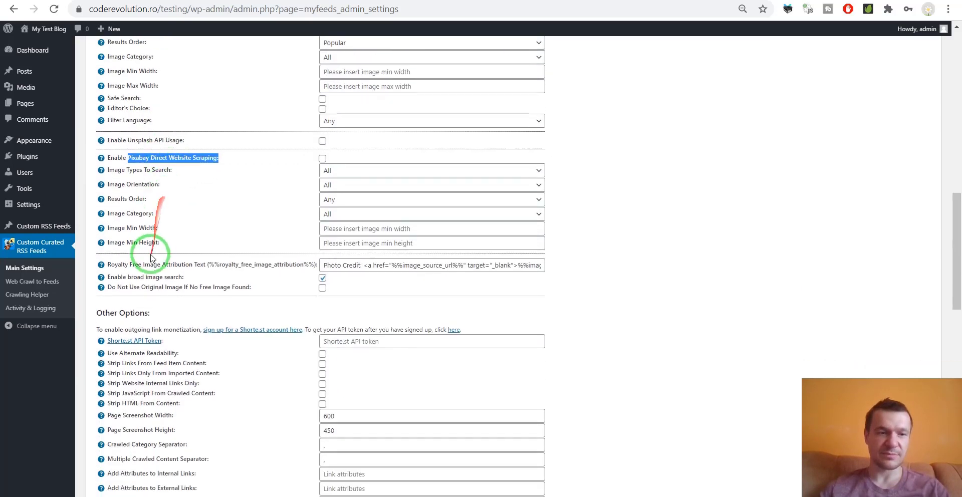
- Examine the full royalty free image attribution text and its %%royalty_free_image_attribution%% shortcode
scroll(151, 258, "down", 3)
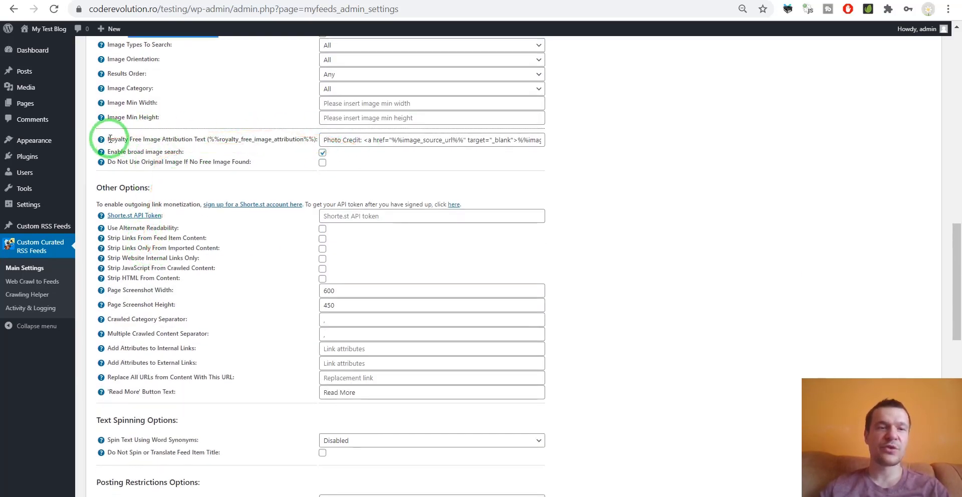
left_click_drag(162, 140, 209, 140)
left_click(270, 136)
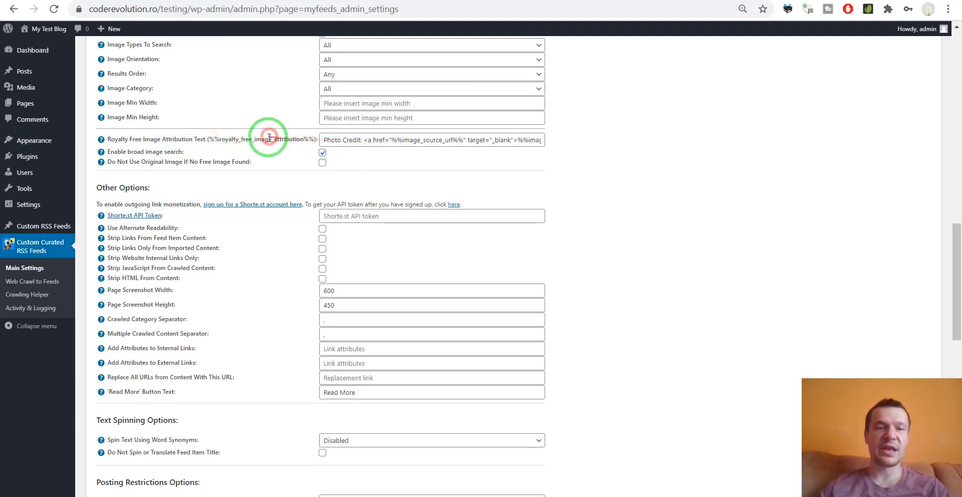
left_click(343, 141)
left_click_drag(343, 141, 549, 143)
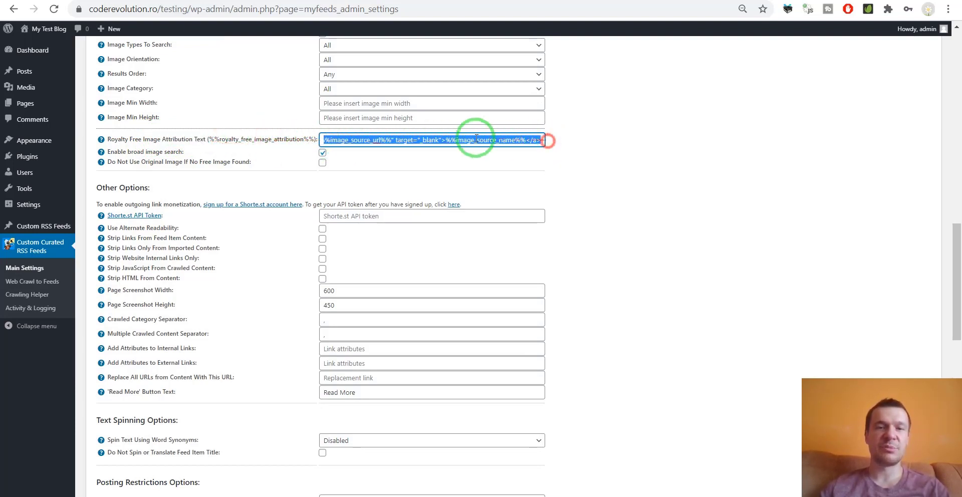
left_click(388, 141)
left_click_drag(209, 139, 316, 141)
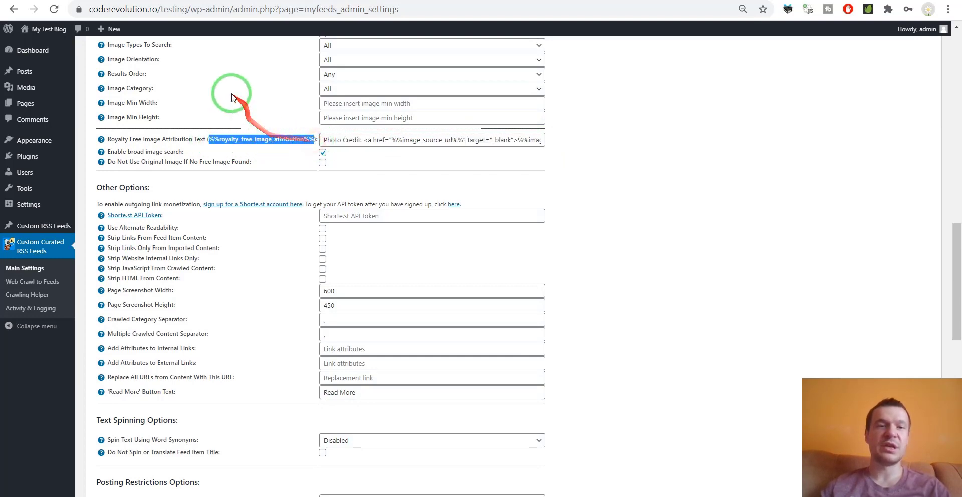
- Open the new rule's advanced settings in Web Crawl to Feeds, examine the Feed Items Content field, and return to the main settings
left_click(260, 0)
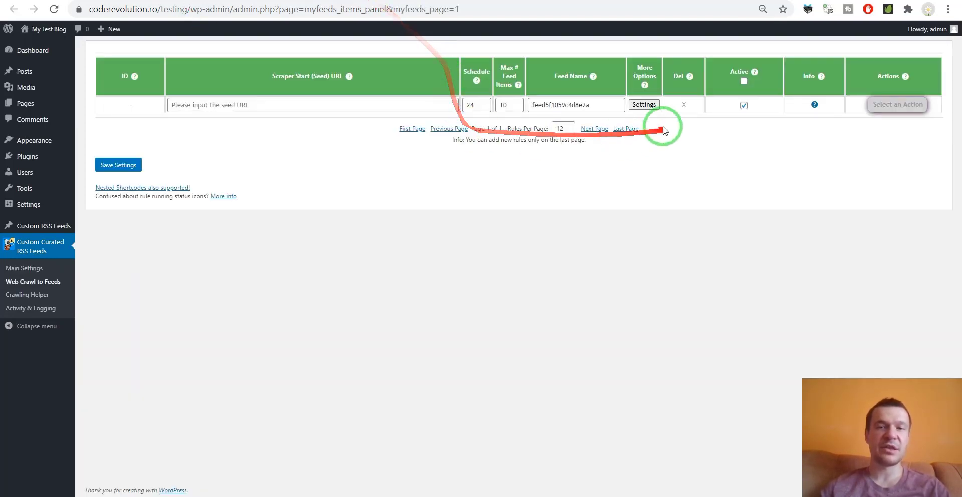
left_click(644, 104)
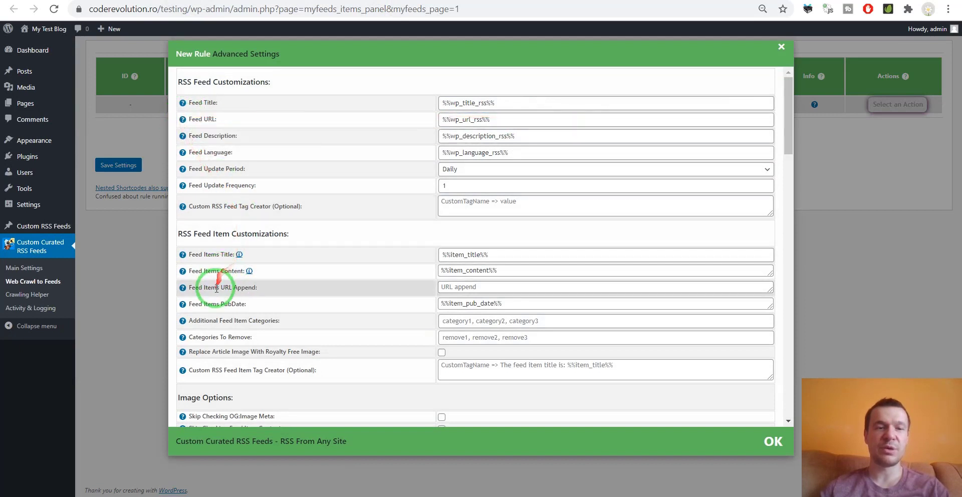
left_click(249, 271)
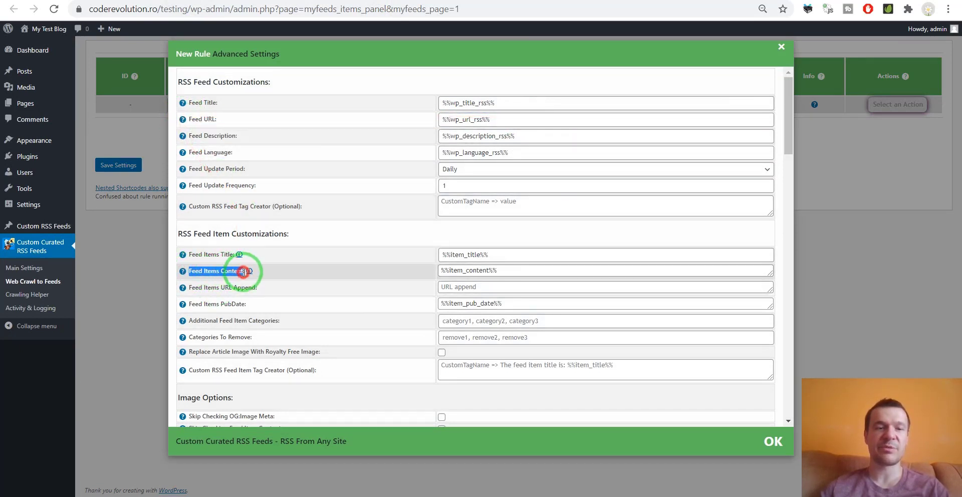
left_click(75, 1)
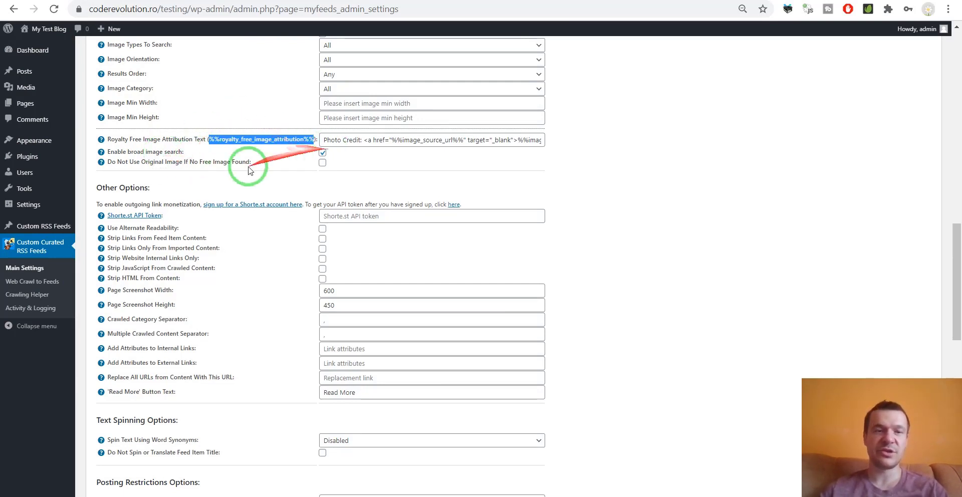
- Examine the option not to use the original image if no free image is found, and the Use Alternate Readability option
left_click_drag(117, 161, 249, 162)
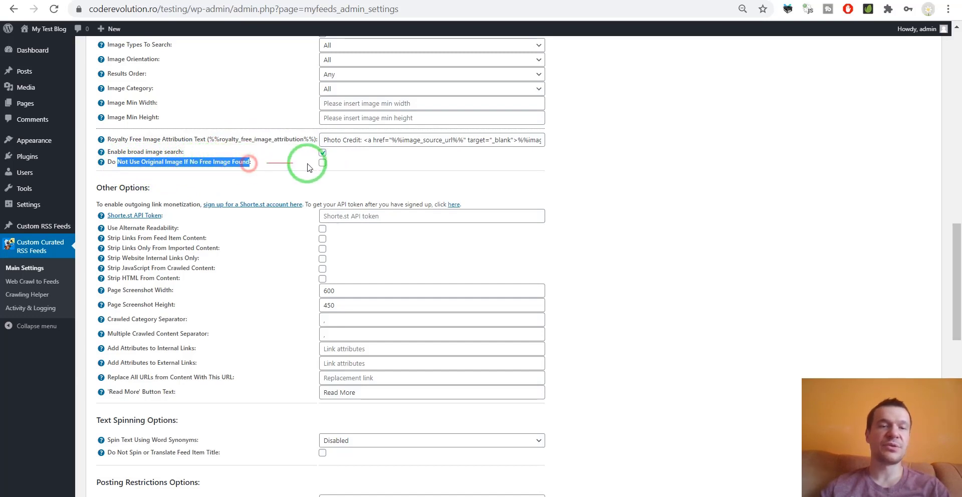
left_click(273, 177)
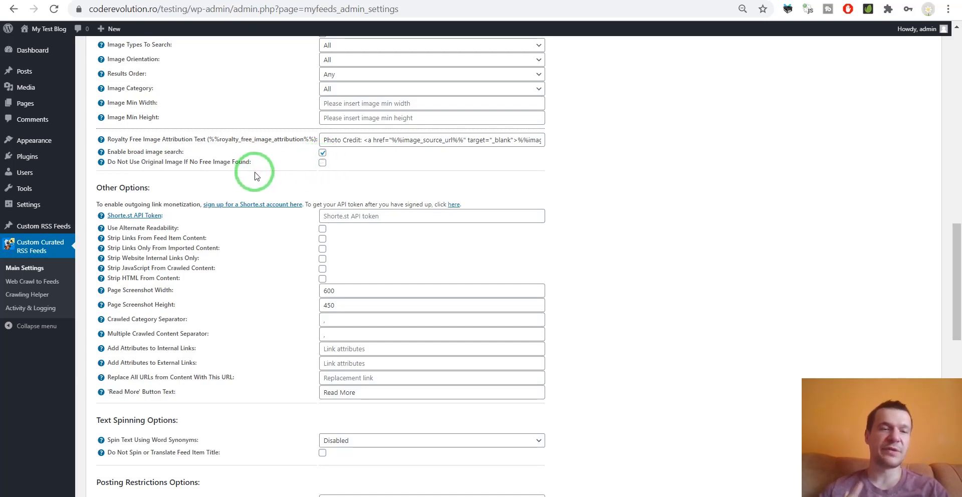
scroll(253, 173, "down", 3)
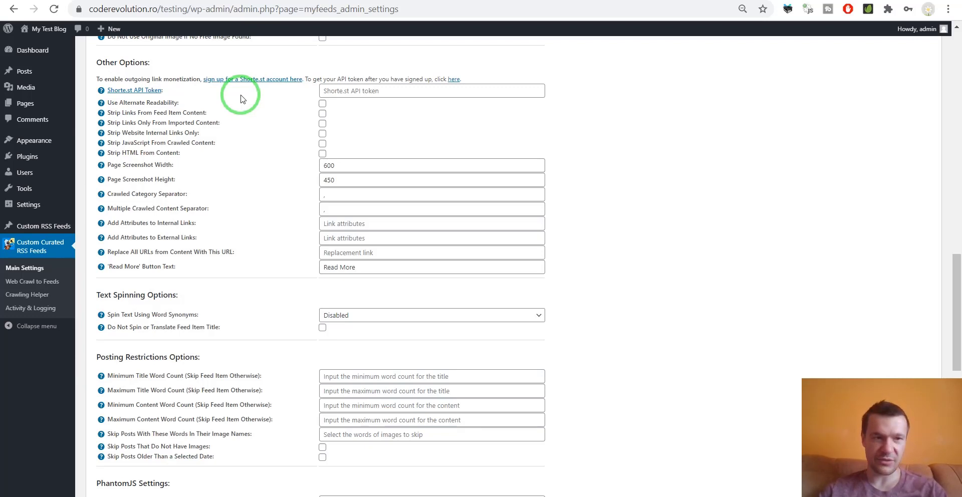
left_click_drag(118, 102, 179, 104)
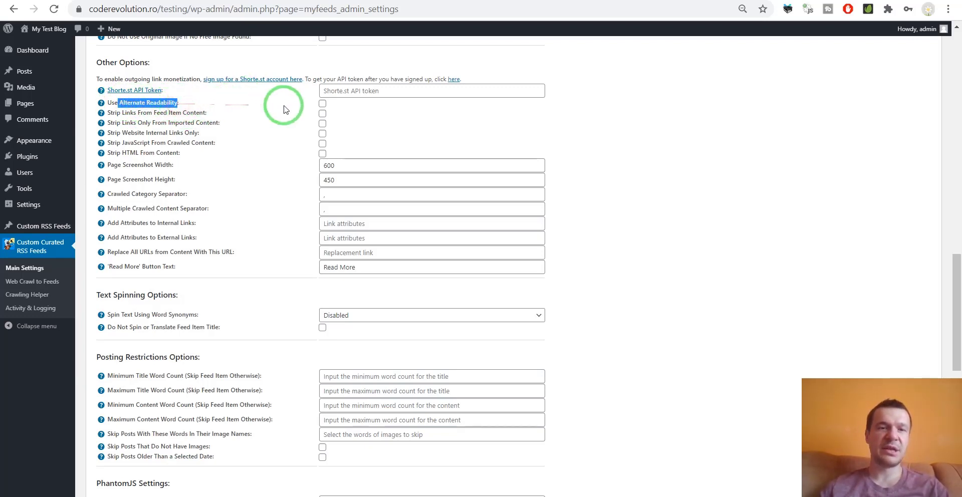
left_click(141, 103)
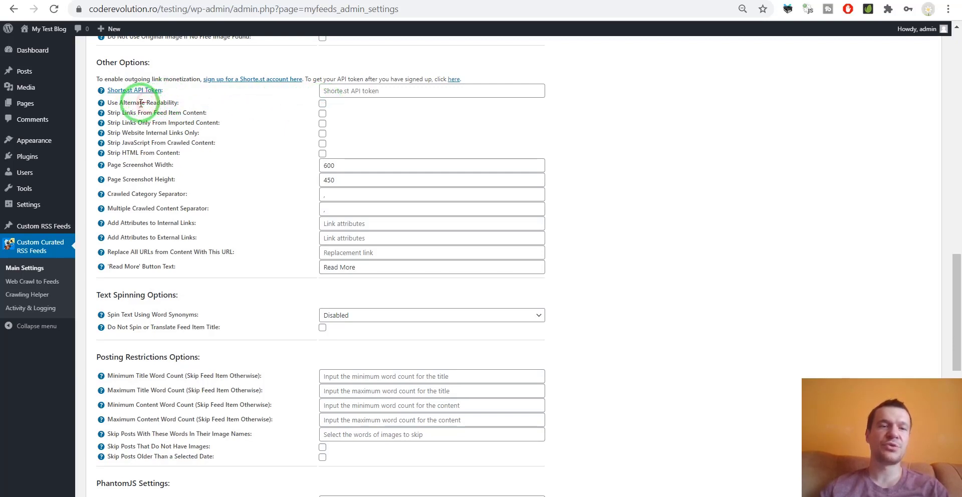
- Examine the Use Alternate Readability, Strip Links From Feed Item Content and Strip Links Only From Imported Content options
left_click_drag(147, 103, 179, 103)
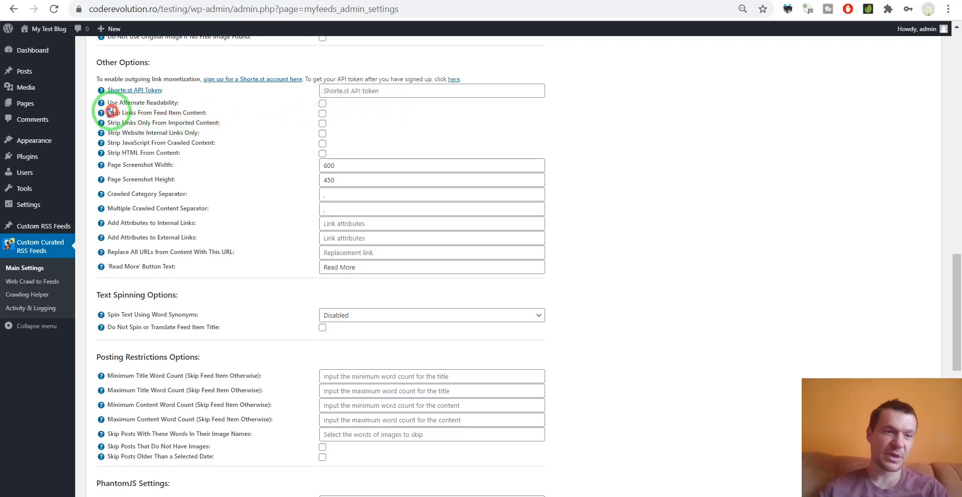
left_click_drag(112, 111, 203, 115)
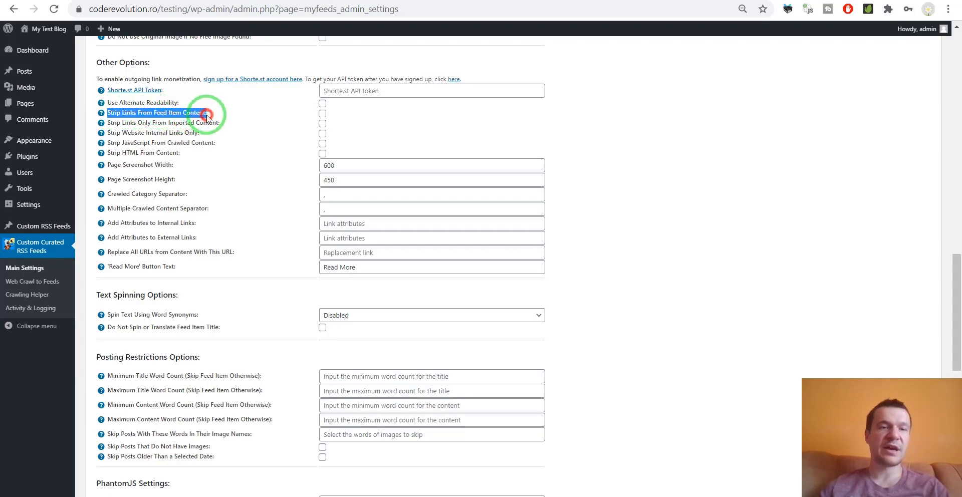
left_click_drag(116, 122, 216, 126)
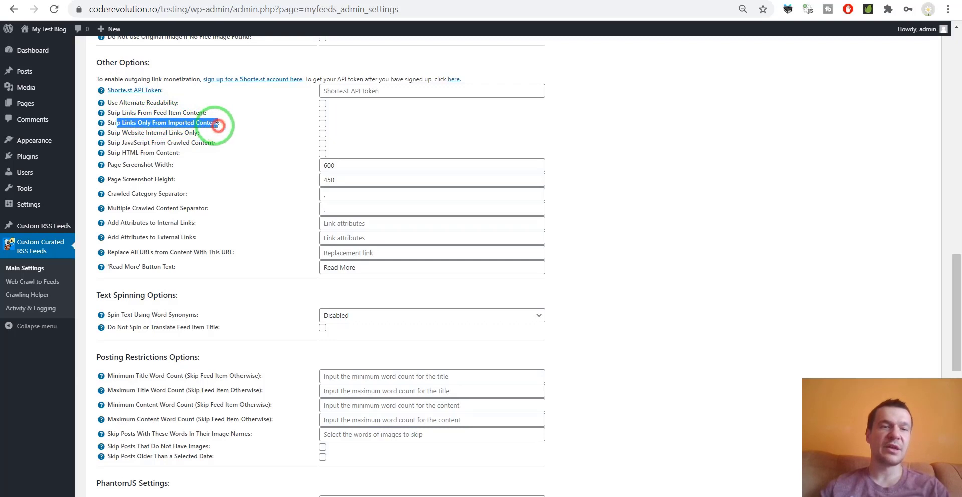
left_click_drag(110, 112, 206, 114)
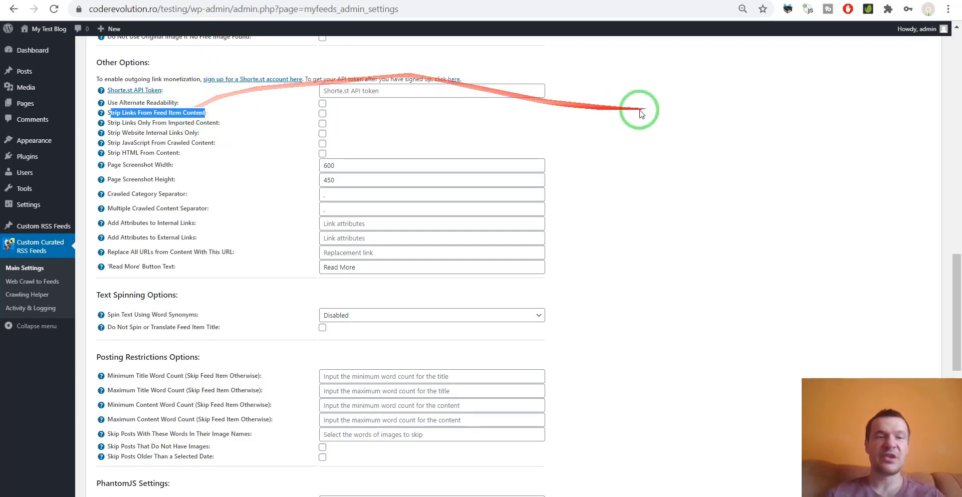
left_click_drag(122, 123, 219, 123)
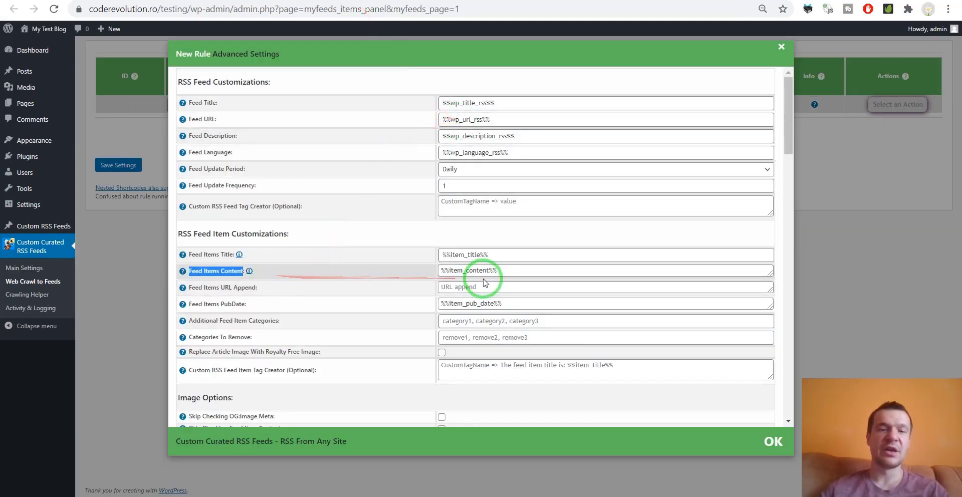
- Append the sample link markup <a href="... after %%item_content%% in the new rule's Feed Items Content field
left_click(516, 270)
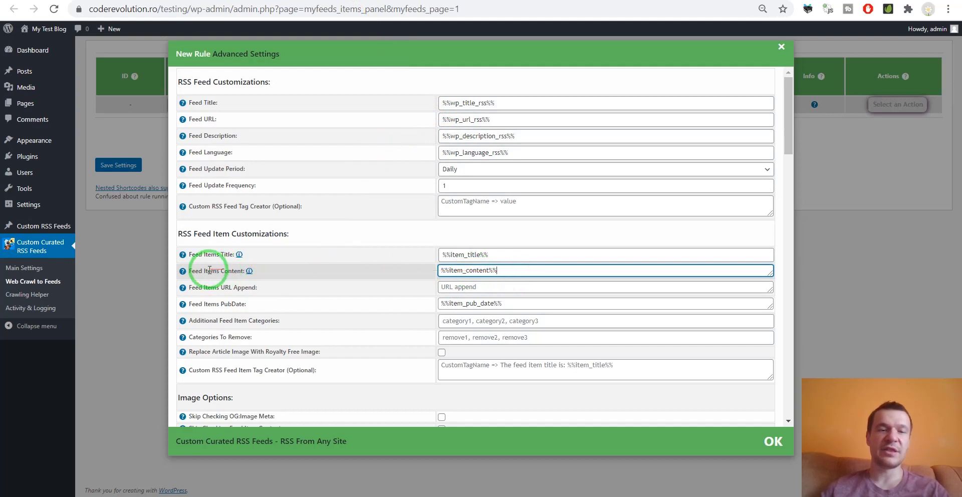
left_click(190, 270)
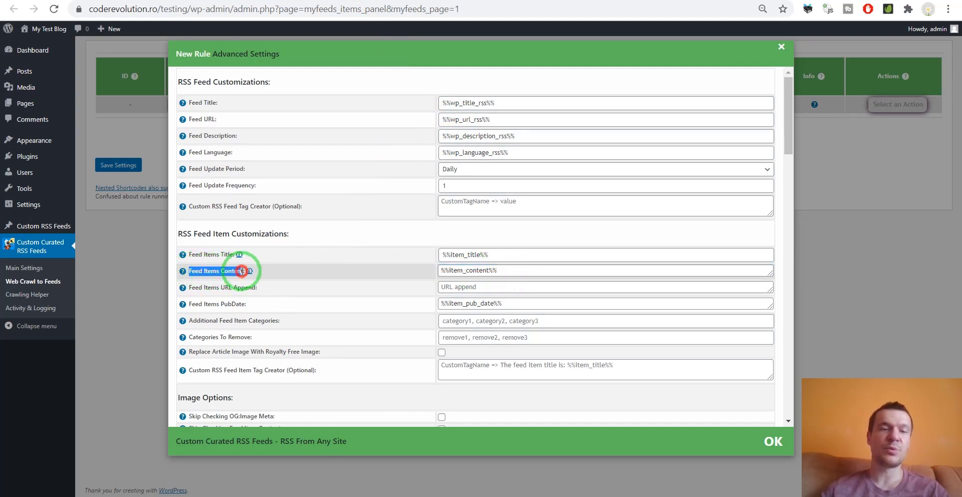
left_click_drag(242, 271, 244, 271)
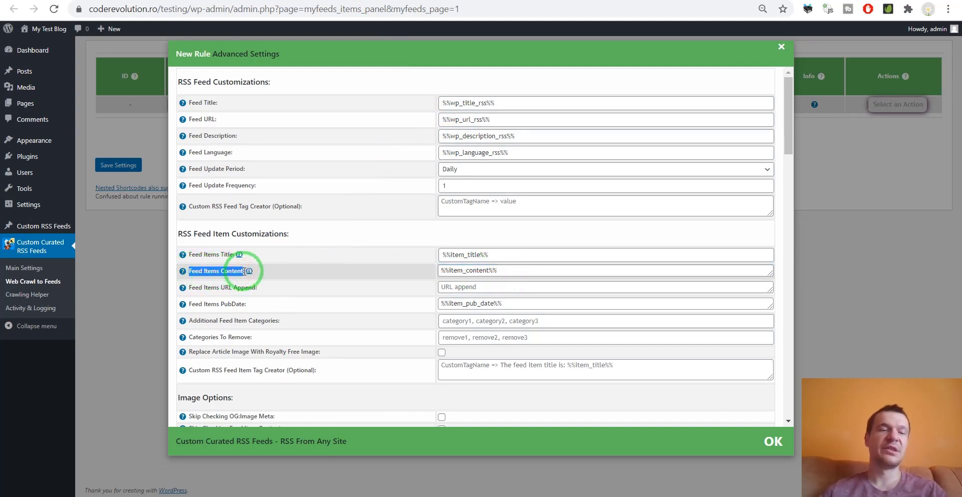
left_click(627, 271)
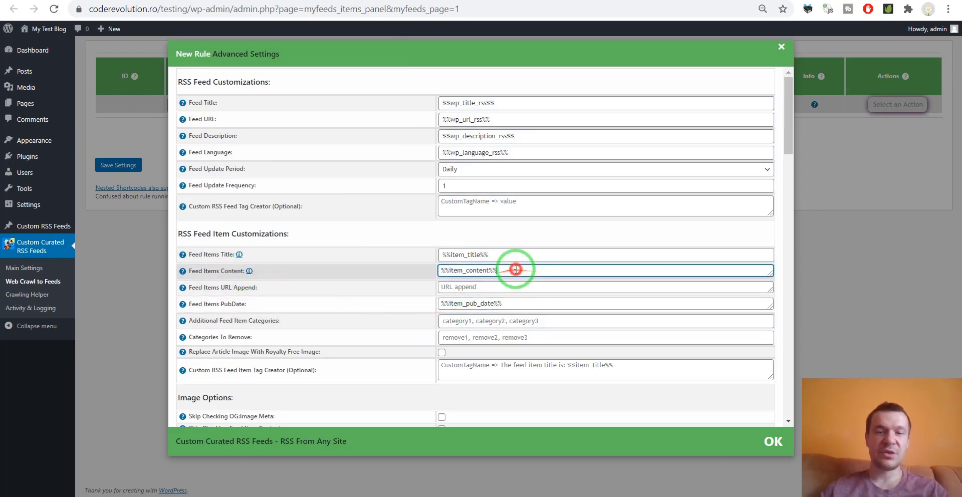
type("<")
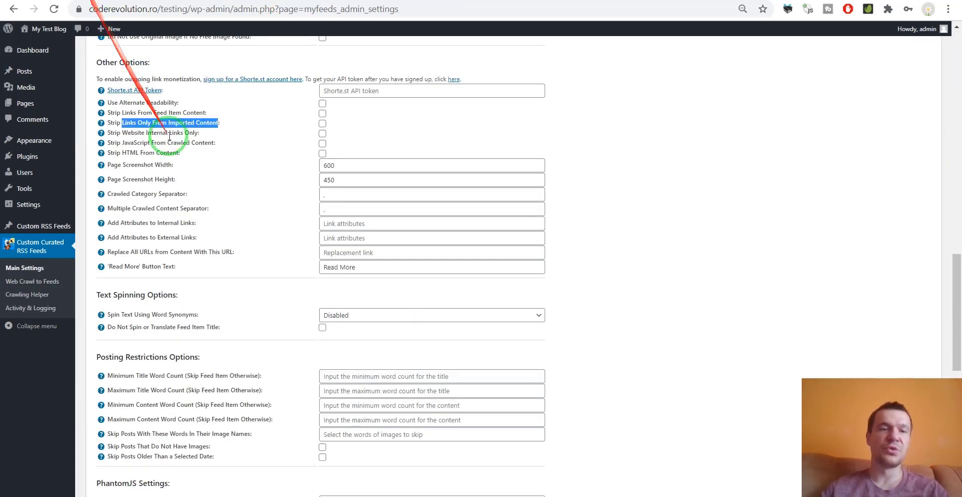
- Return to the main settings and examine the options for stripping imported-content links, website internal links, JavaScript and HTML
left_click_drag(173, 132, 128, 131)
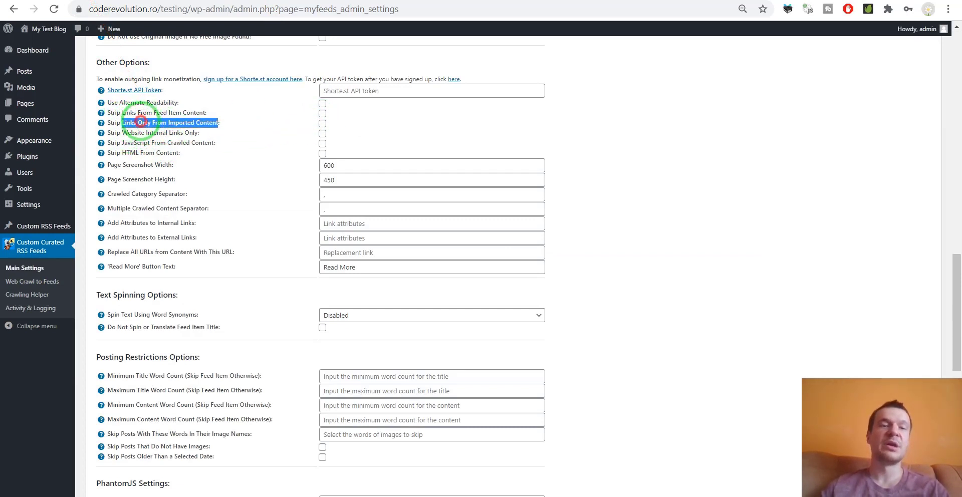
left_click_drag(167, 122, 209, 123)
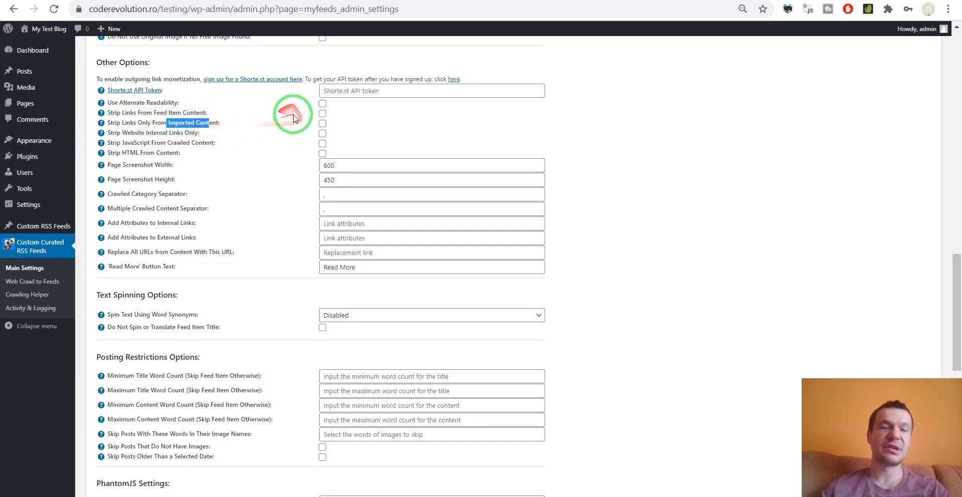
left_click_drag(136, 123, 213, 123)
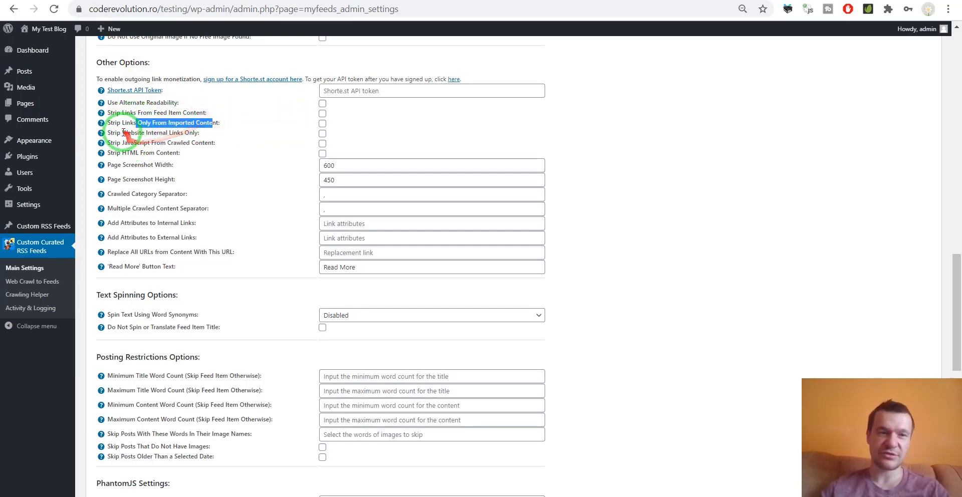
left_click_drag(117, 133, 200, 134)
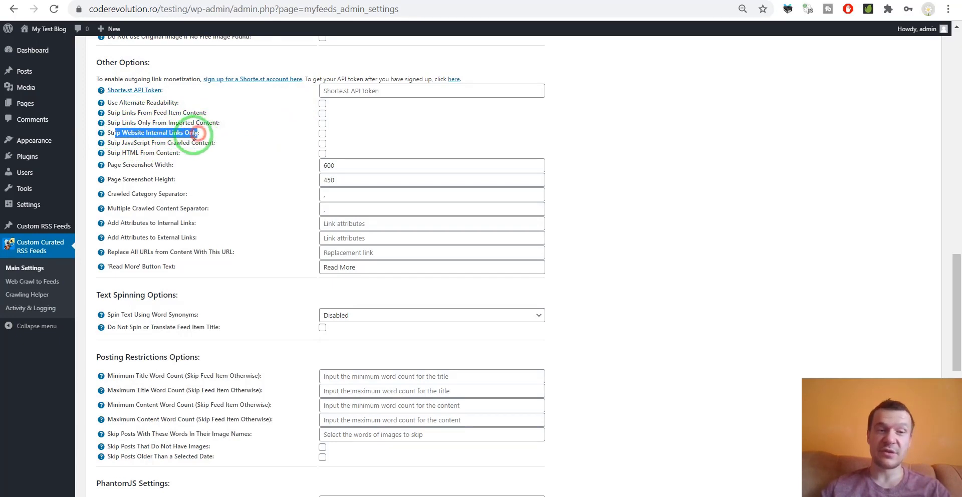
left_click(122, 143)
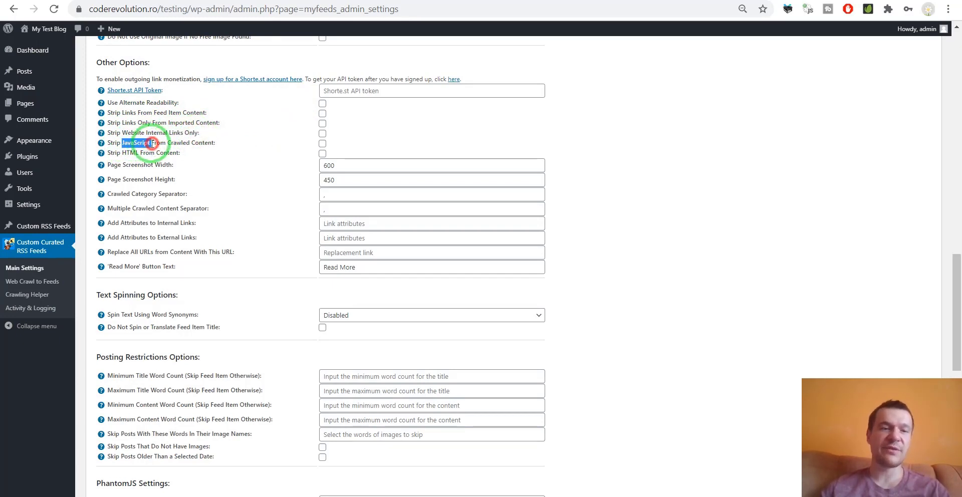
left_click_drag(123, 153, 179, 152)
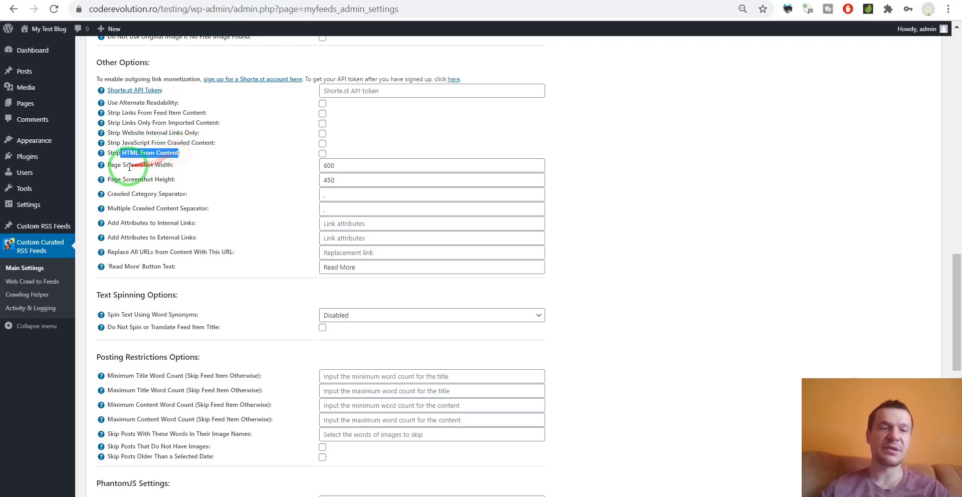
- Examine the Page Screenshot Width, Crawled Category Separator and Multiple Crawled Content Separator settings
left_click_drag(113, 165, 174, 165)
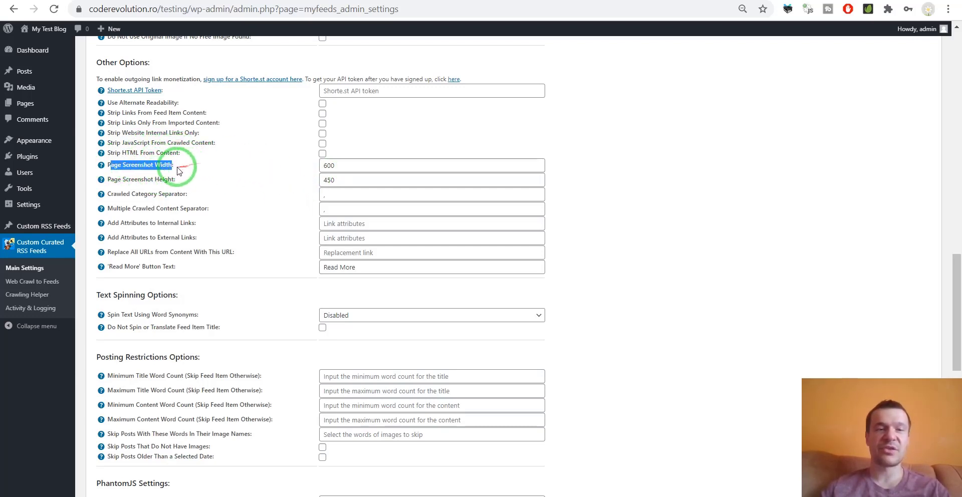
left_click(178, 166)
mouse_move(178, 166)
left_mouse_down()
mouse_move(90, 165)
mouse_move(178, 164)
left_mouse_up()
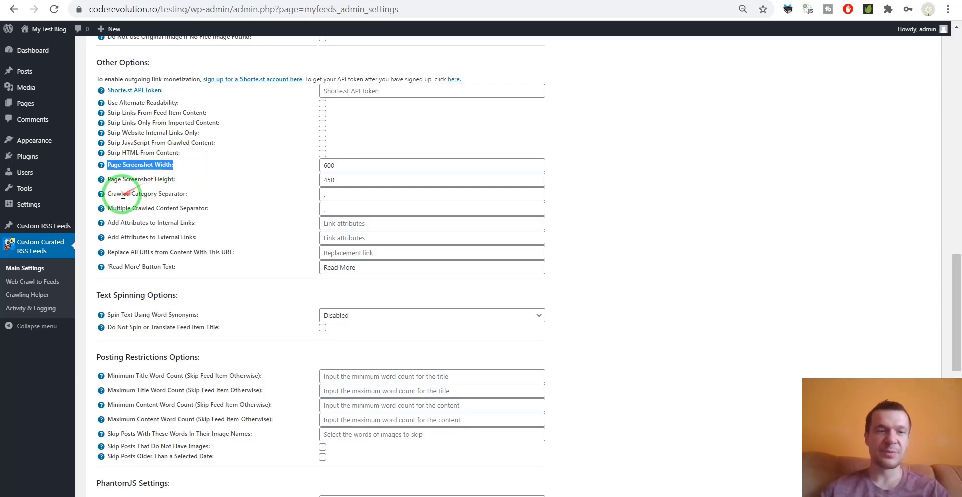
mouse_move(114, 194)
left_mouse_down()
mouse_move(182, 195)
mouse_move(107, 194)
left_mouse_up()
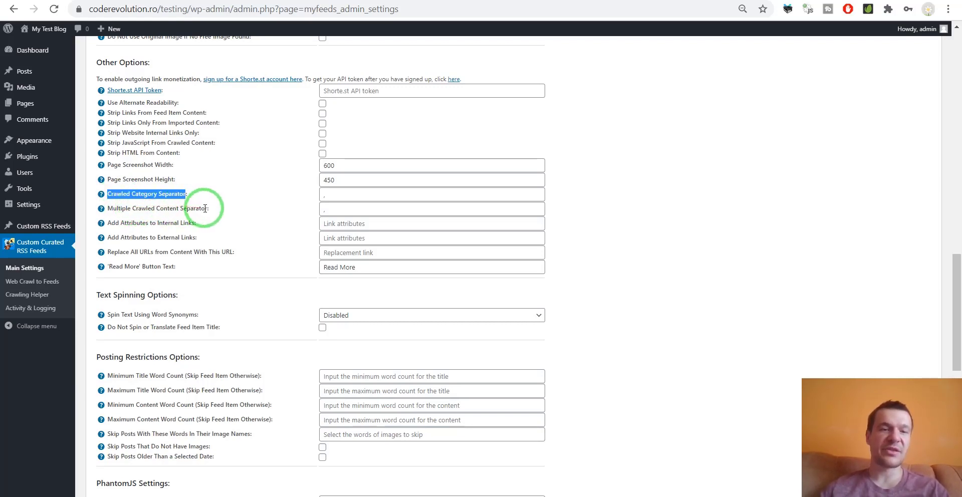
left_click_drag(209, 208, 106, 208)
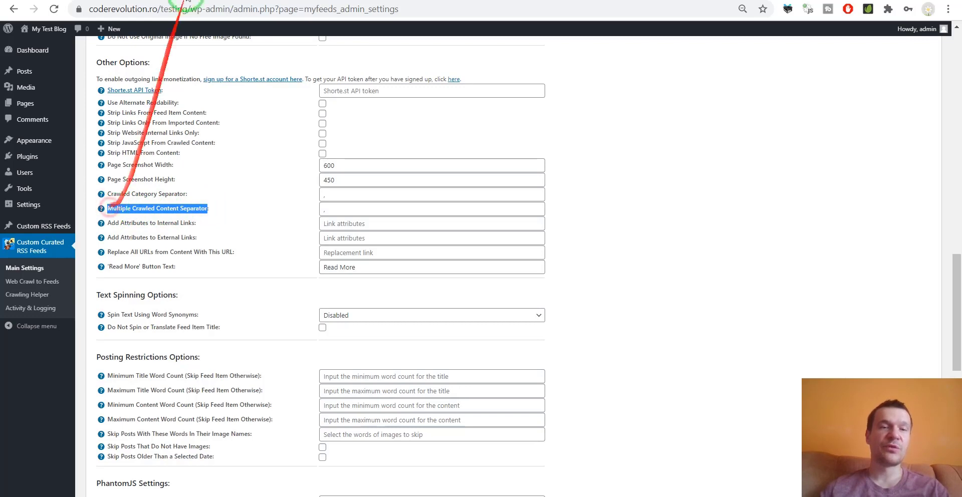
- Look through the new rule's advanced settings and return to the Multiple Crawled Content Separator in the main settings
left_click(353, 1)
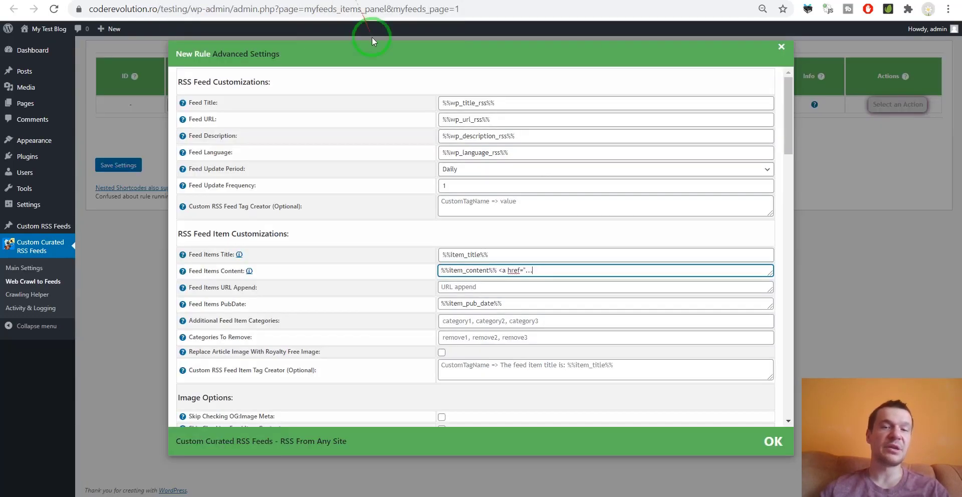
scroll(342, 223, "down", 5)
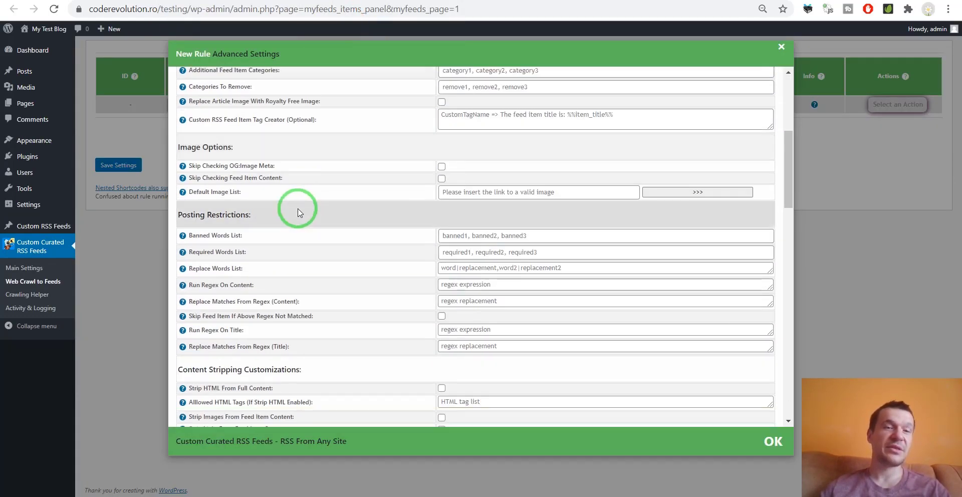
scroll(297, 206, "up", 4)
left_click(205, 1)
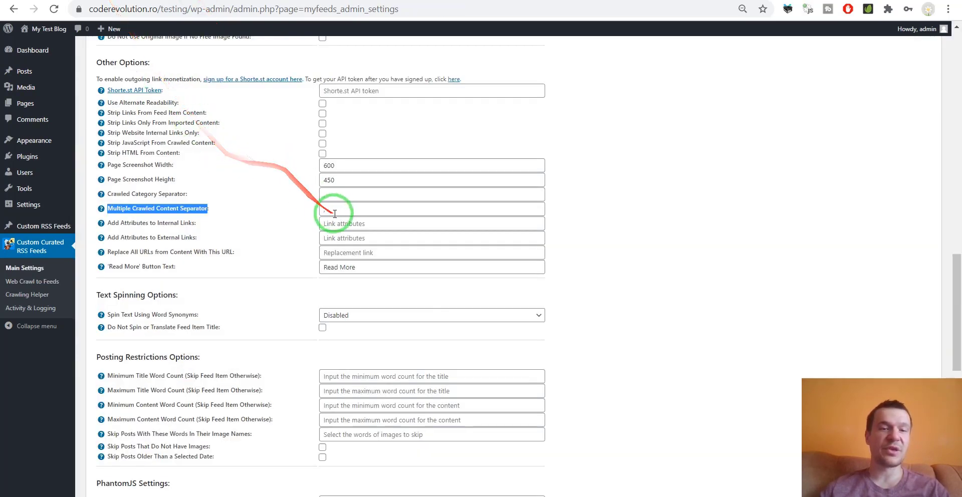
left_click(263, 208)
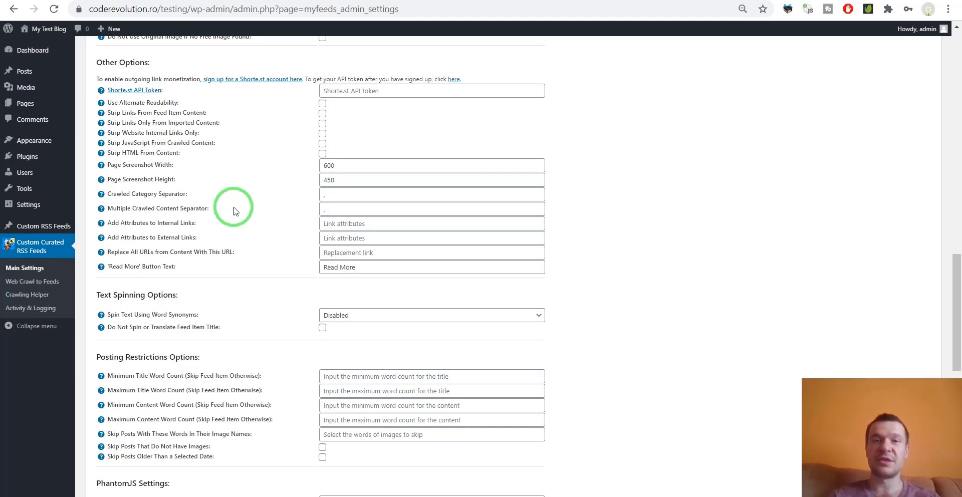
left_click(323, 210)
left_click(285, 210)
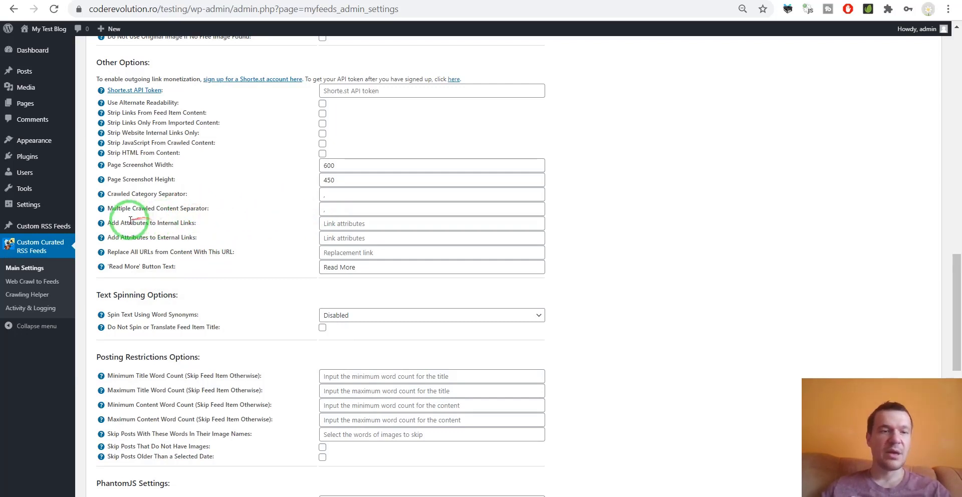
- Examine the internal and external link attribute settings, the URL replacement setting and the 'Read More' Button Text
left_click_drag(124, 222, 197, 225)
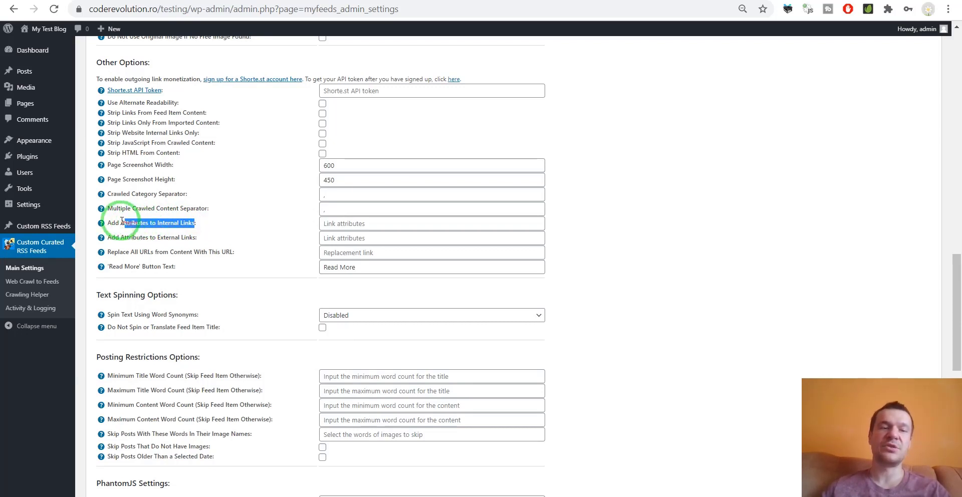
left_click(139, 224)
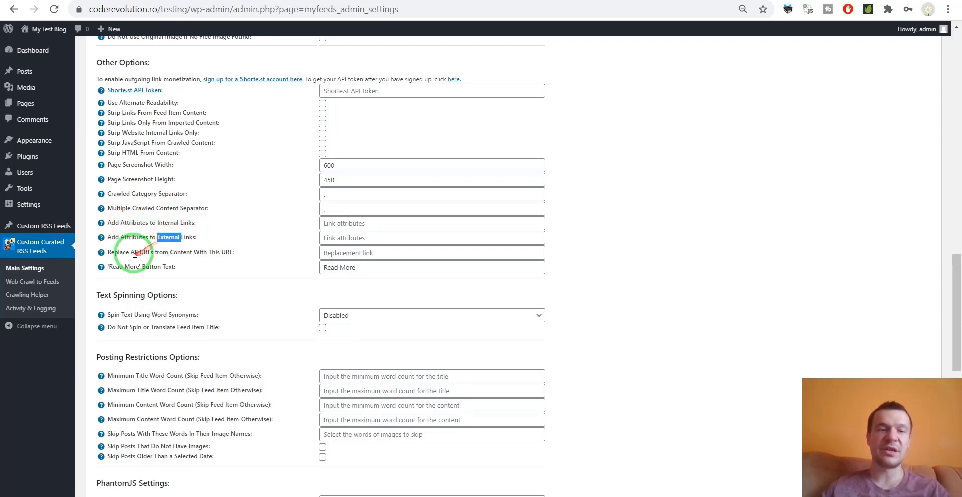
left_click_drag(124, 252, 157, 251)
left_click(181, 253)
mouse_move(324, 258)
left_mouse_down()
mouse_move(361, 252)
mouse_move(347, 250)
left_mouse_up()
left_click_drag(240, 245, 288, 264)
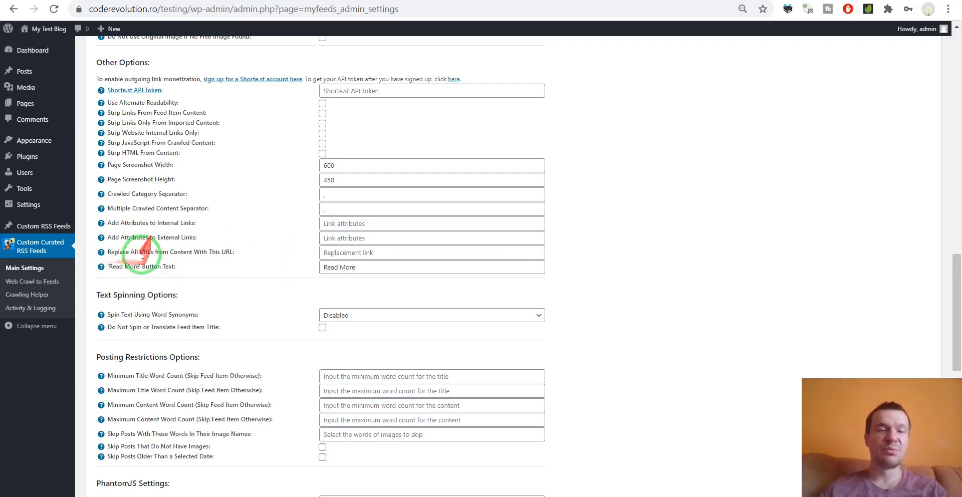
triple_click(349, 268)
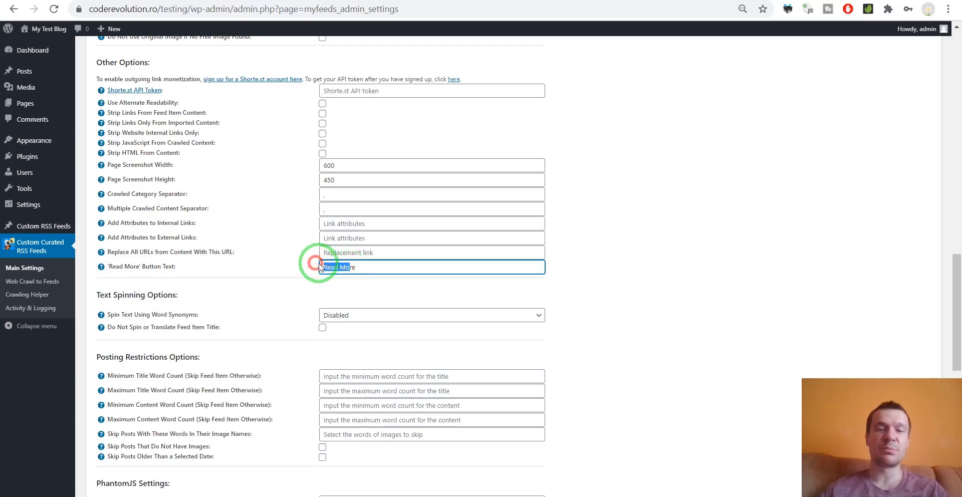
left_click(257, 269)
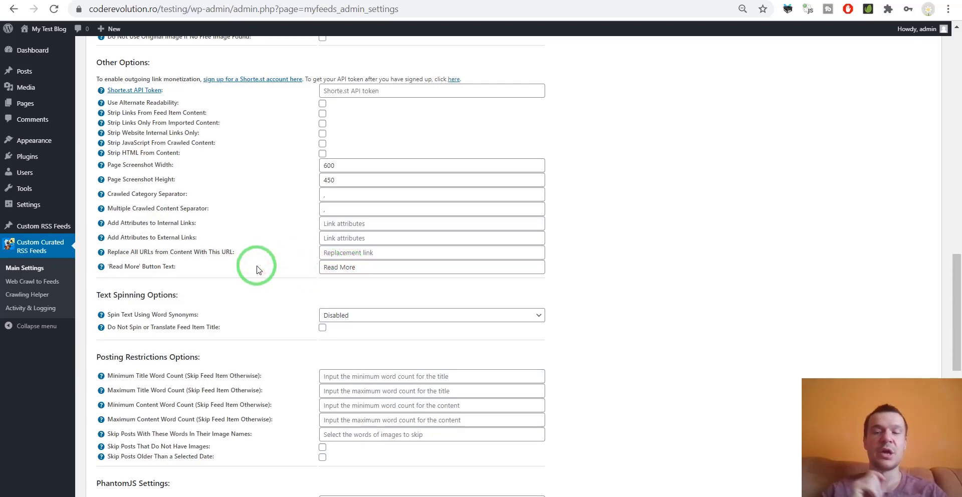
- Examine the Text Spinning Options and the services available for Spin Text Using Word Synonyms
scroll(257, 269, "down", 1)
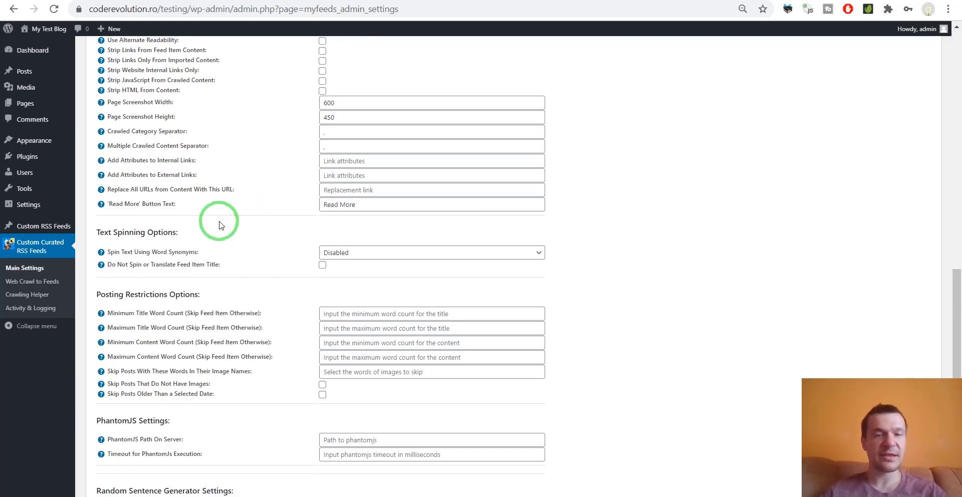
scroll(220, 223, "down", 1)
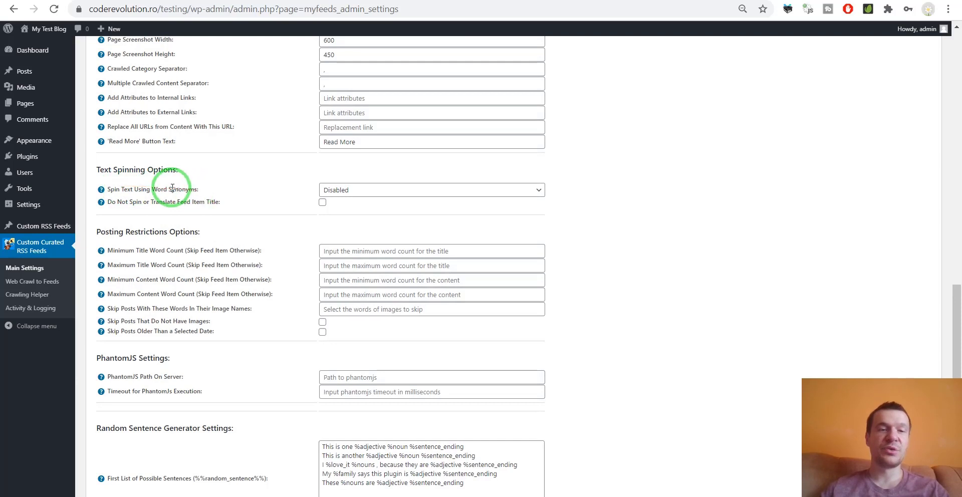
left_click(333, 192)
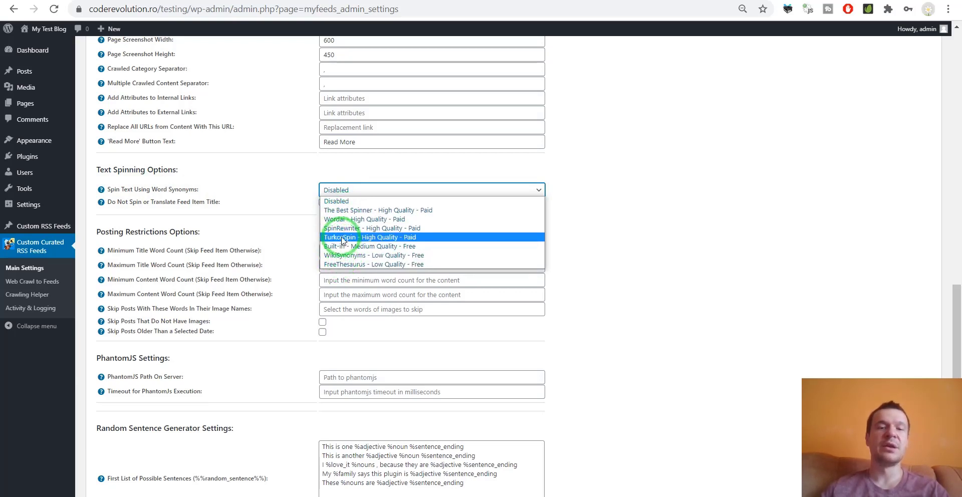
left_click(263, 198)
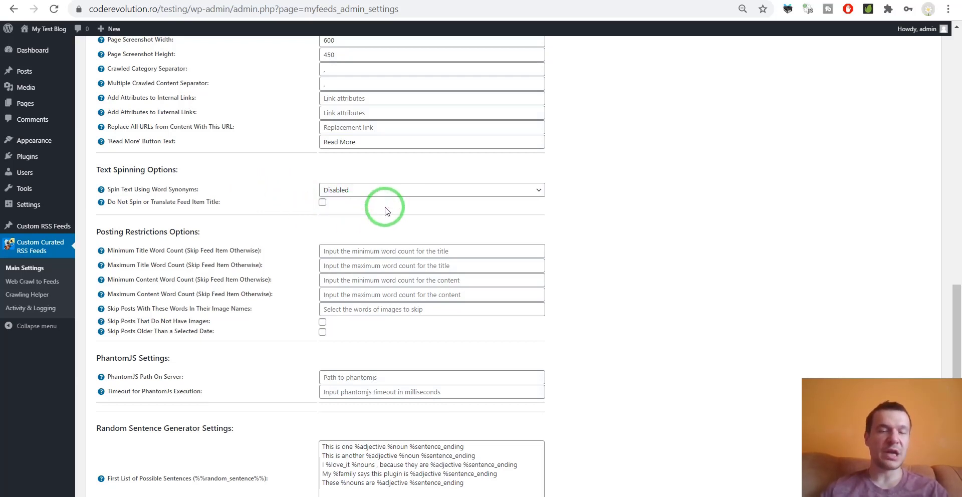
scroll(251, 213, "down", 3)
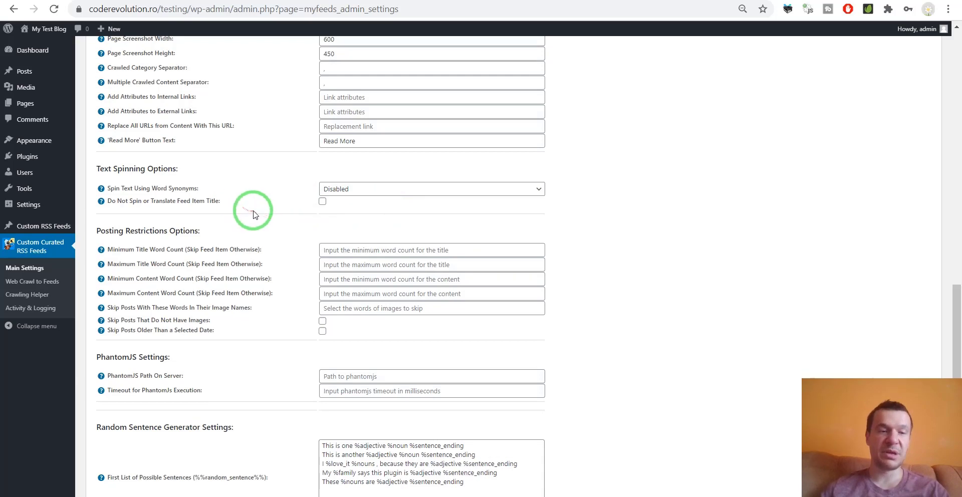
- Try a Minimum Title Word Count of 5 and a Maximum Title Word Count of 50, and clear both restrictions
left_click_drag(126, 127, 177, 154)
left_click_drag(116, 169, 188, 170)
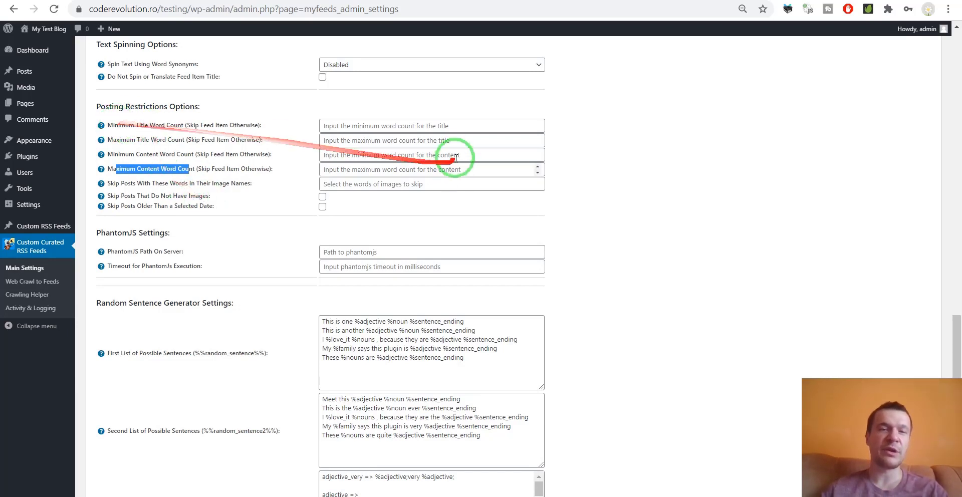
left_click(381, 126)
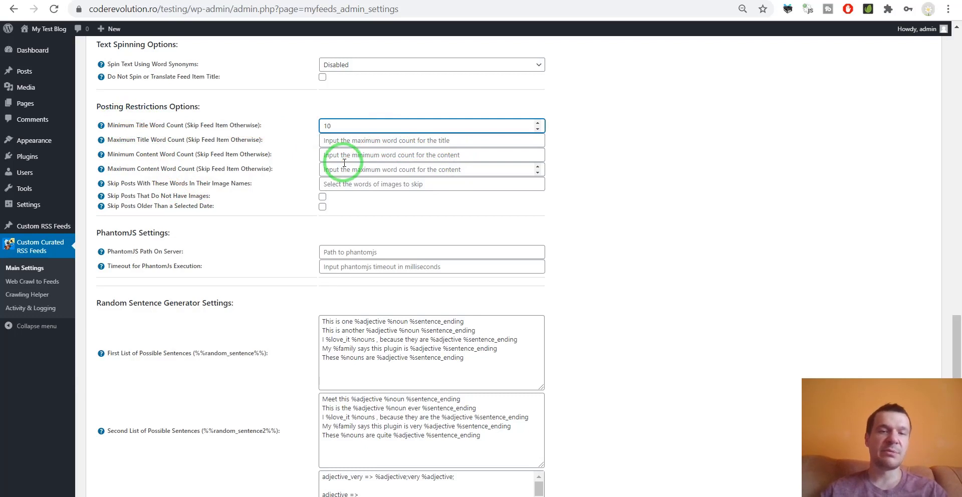
key("BackSpace")
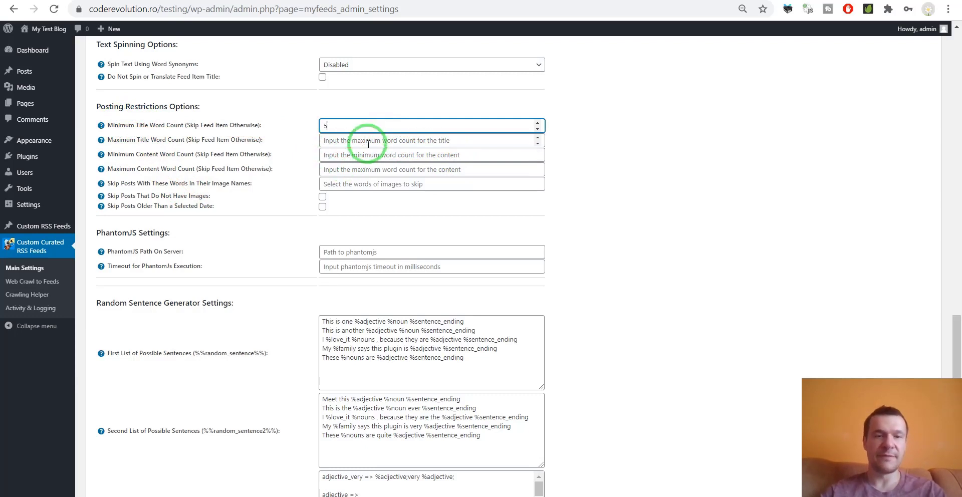
type("5")
left_click(372, 142)
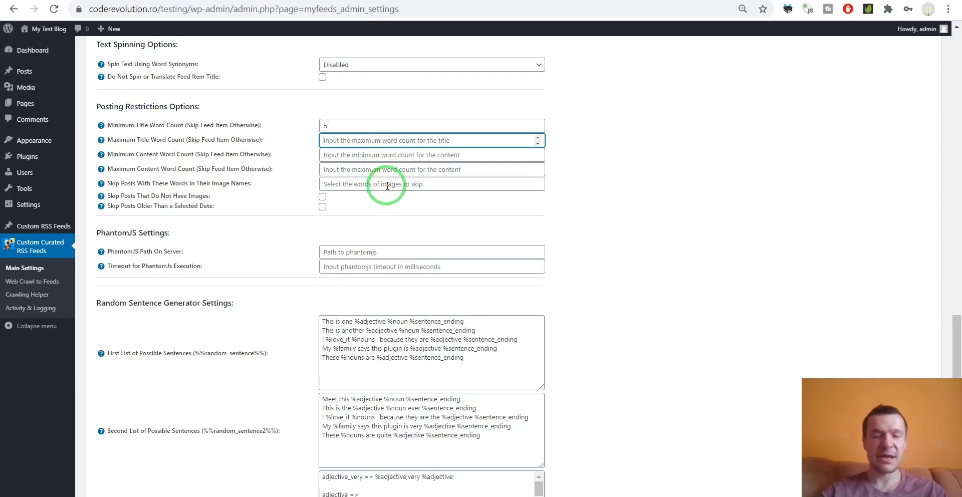
type("50")
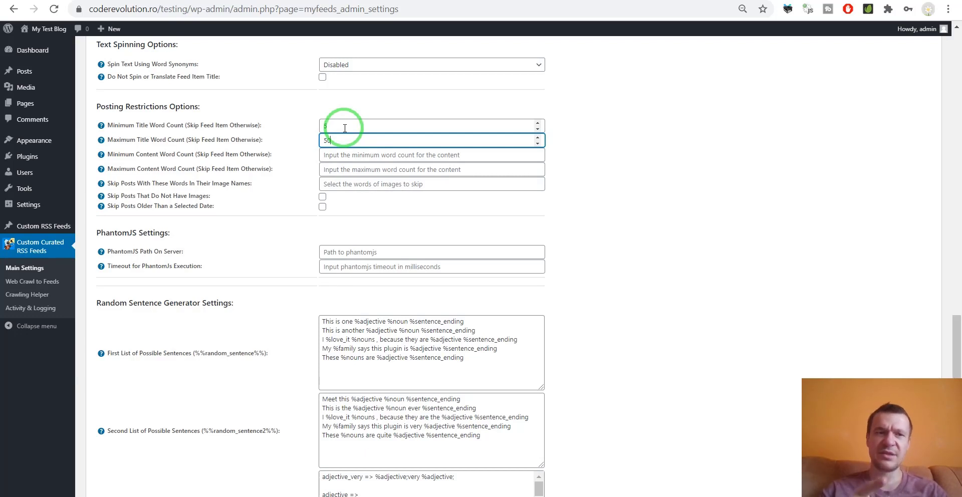
double_click(330, 140)
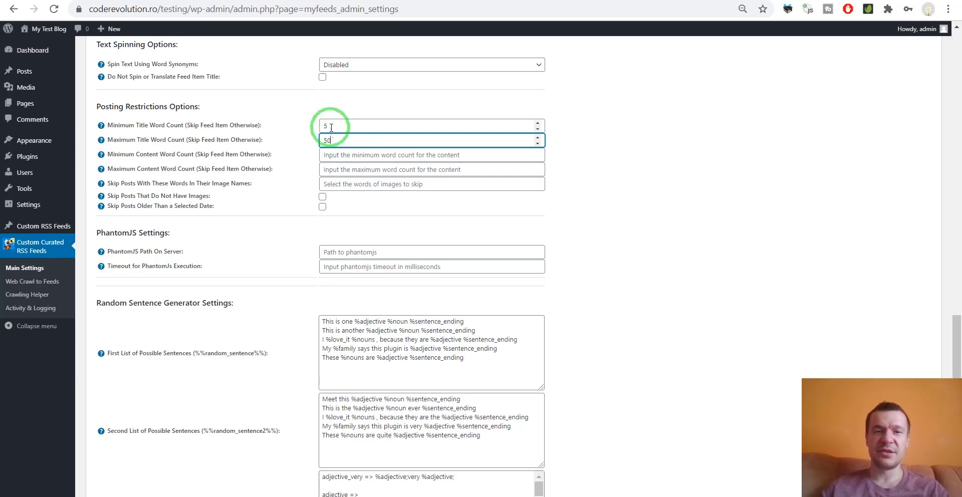
double_click(345, 126)
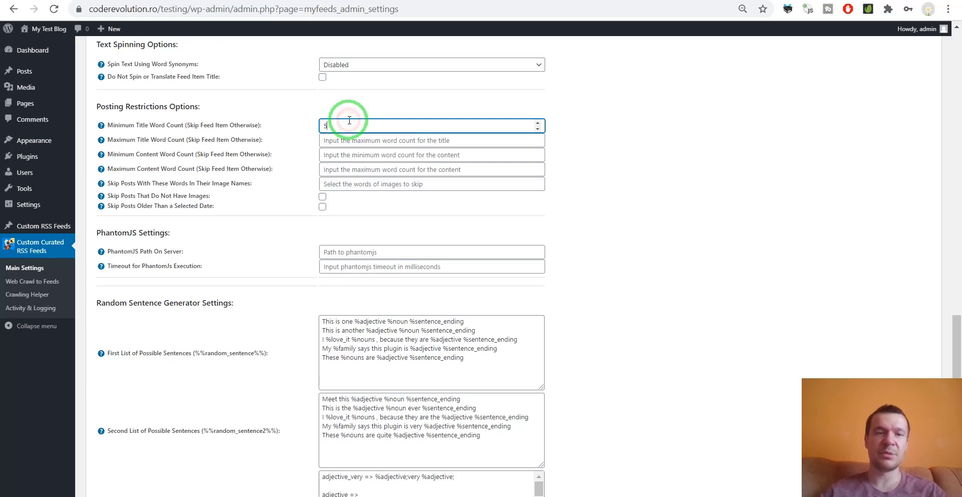
key("BackSpace")
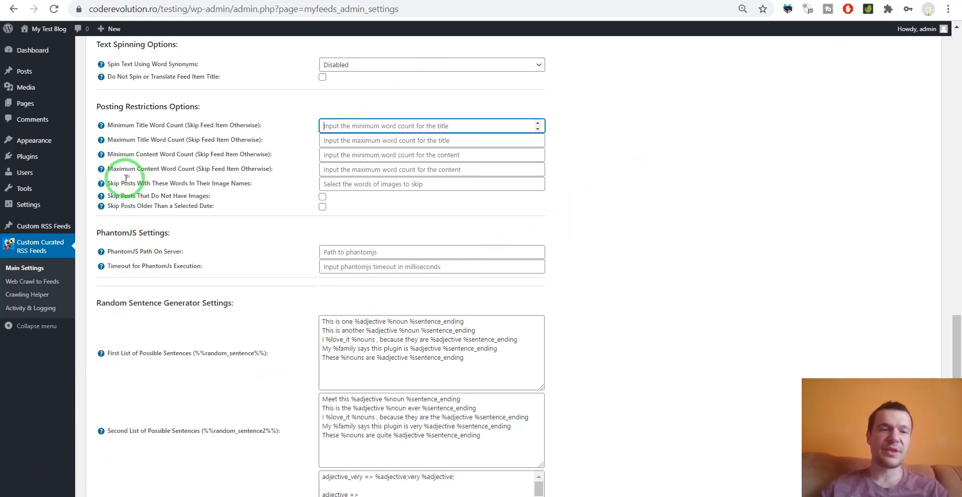
- Examine the image-name skip restriction and the date options under Skip Posts Older Than a Selected Date, leaving that option disabled
left_click_drag(123, 183, 243, 191)
left_click_drag(107, 206, 209, 206)
left_click(322, 207)
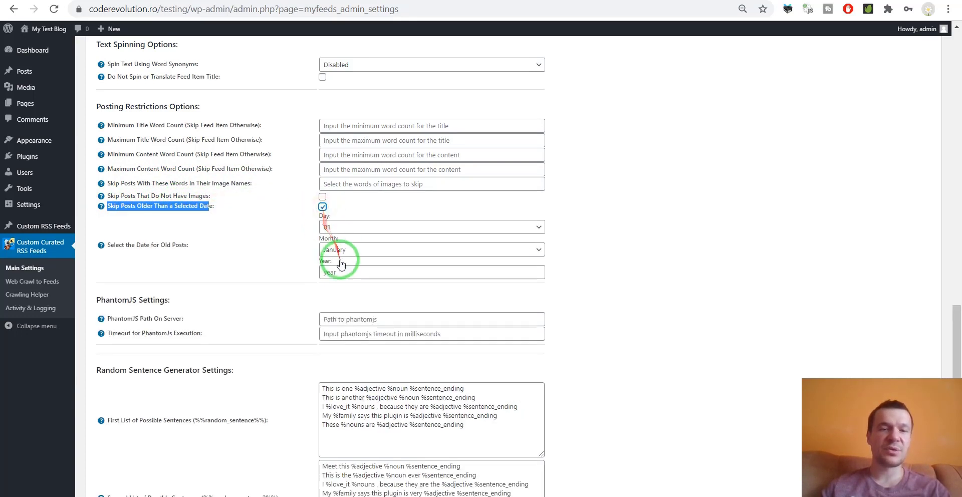
left_click(322, 207)
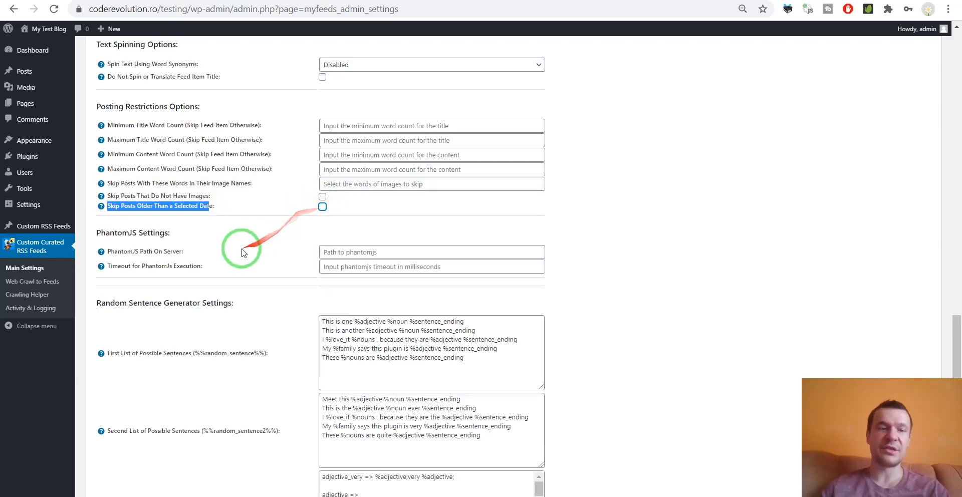
- Examine the PhantomJS Path On Server and Timeout for PhantomJs Execution settings
scroll(201, 210, "down", 3)
left_click(143, 126)
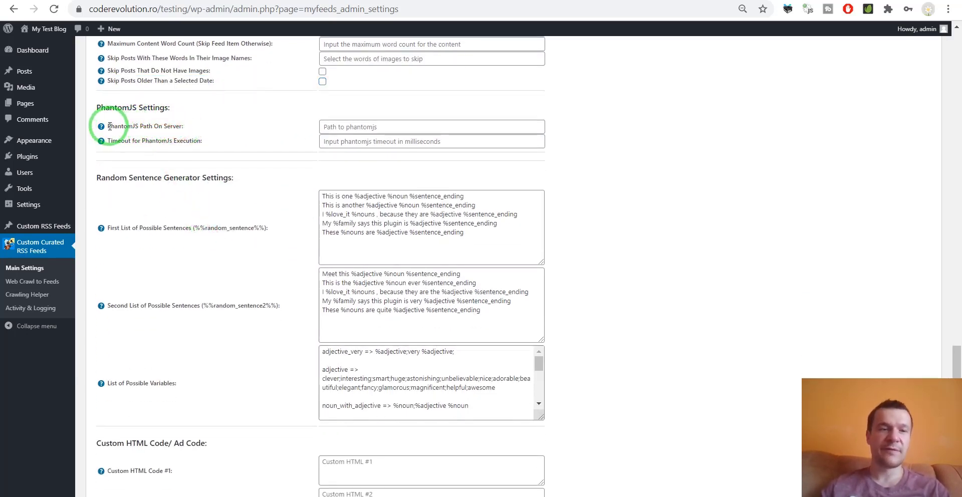
left_click_drag(109, 126, 185, 126)
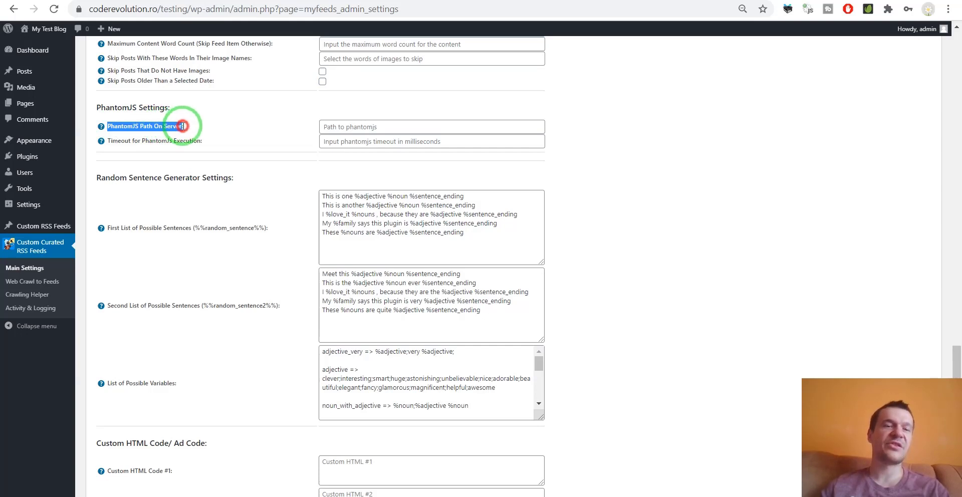
left_click(186, 129)
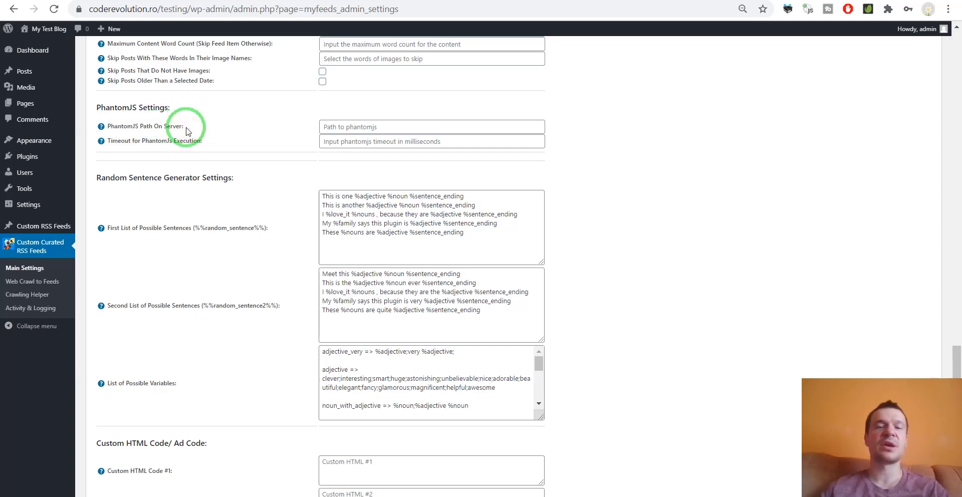
left_click(335, 129)
left_click(267, 129)
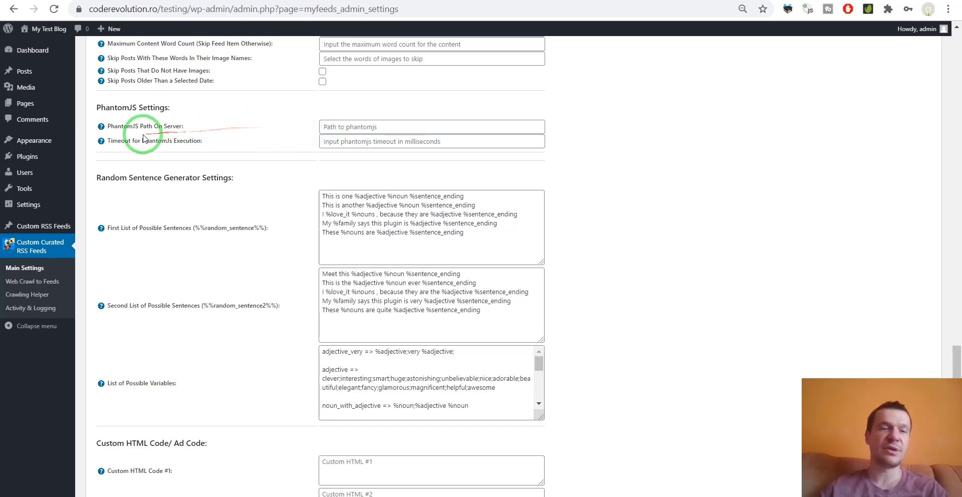
left_click_drag(110, 141, 200, 140)
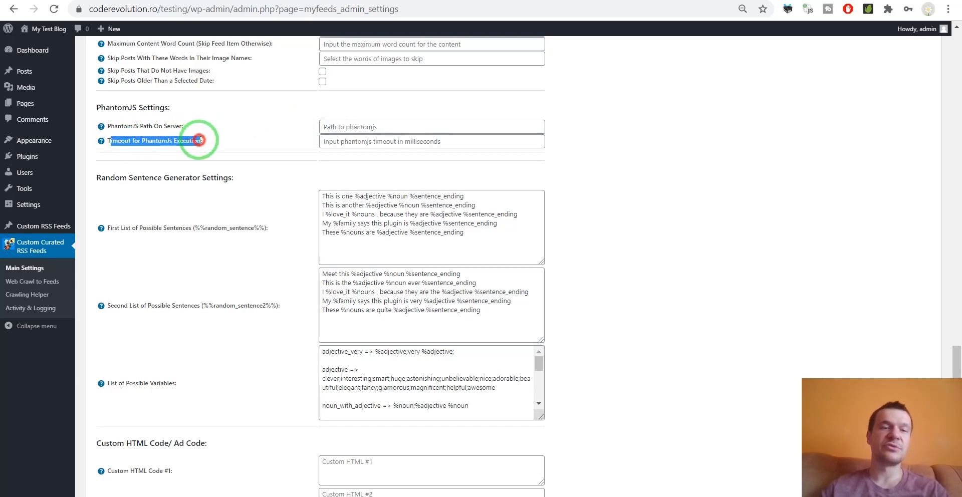
left_click(212, 145)
left_click(328, 142)
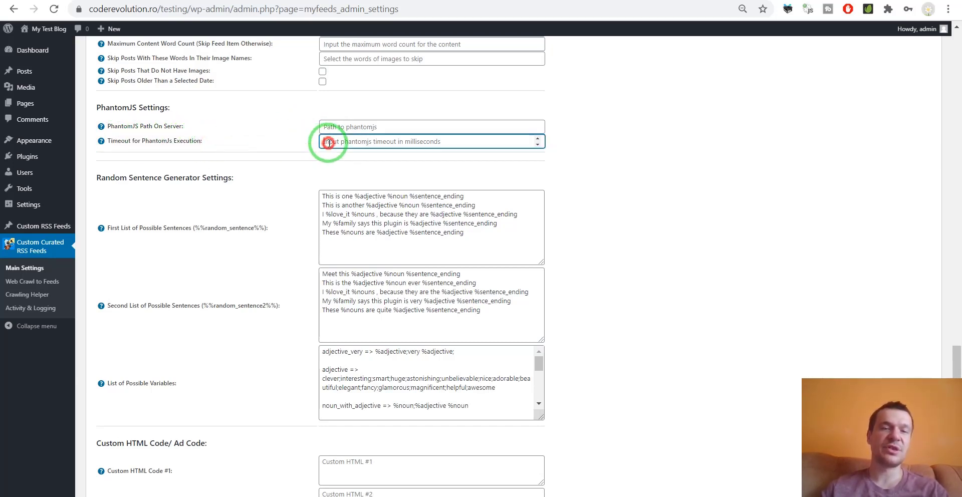
left_click(281, 138)
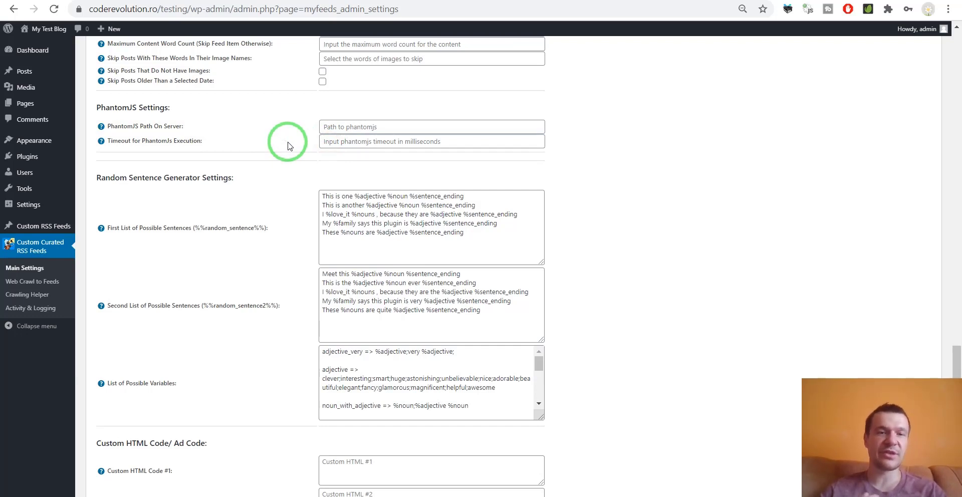
- Examine the Random Sentence Generator's first sentence list and how %adjective is defined in the List of Possible Variables
scroll(289, 146, "down", 2)
mouse_move(288, 121)
left_mouse_down()
mouse_move(198, 119)
mouse_move(280, 128)
left_mouse_up()
left_click_drag(322, 90, 474, 139)
left_click_drag(354, 91, 385, 91)
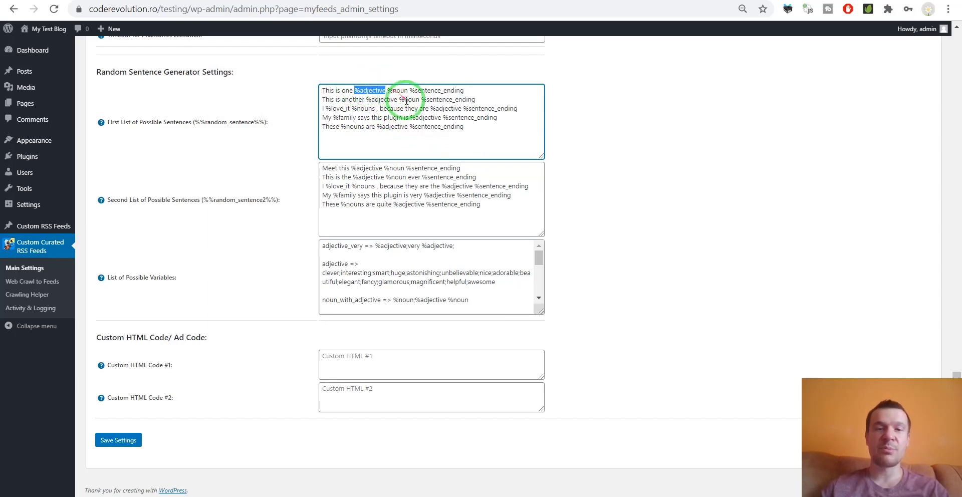
mouse_move(387, 129)
left_mouse_down()
mouse_move(333, 273)
mouse_move(333, 264)
mouse_move(346, 272)
left_mouse_up()
left_click(325, 253)
double_click(333, 263)
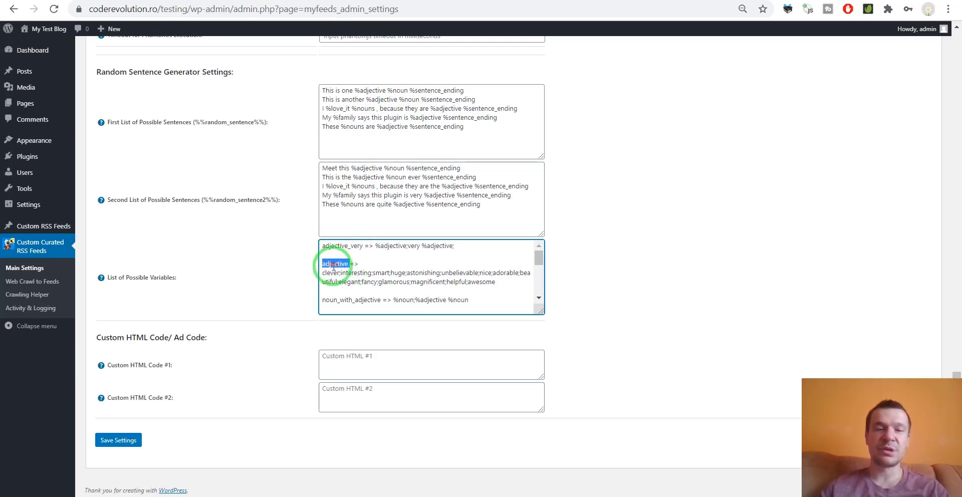
left_click_drag(324, 273, 405, 273)
left_click(405, 273)
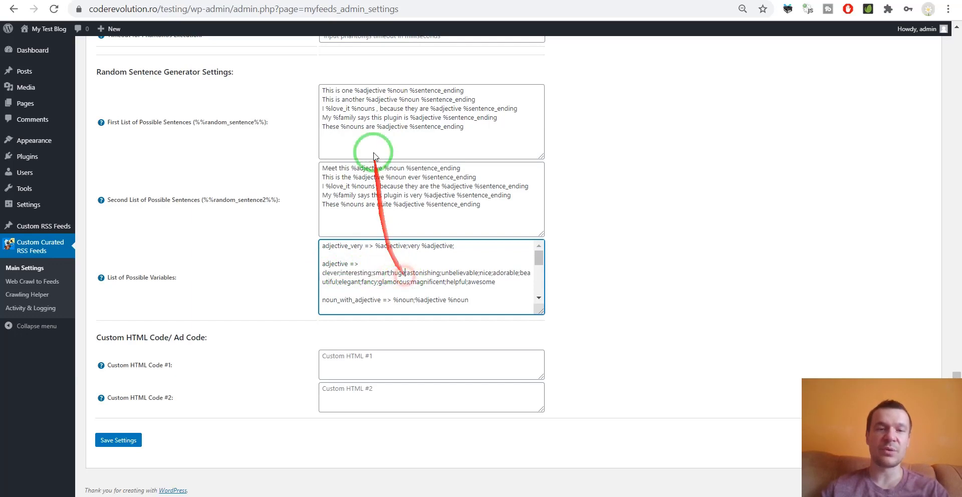
- Review the sentence templates in the first list and the %%random_sentence%% shortcode that outputs them
left_click_drag(356, 90, 386, 91)
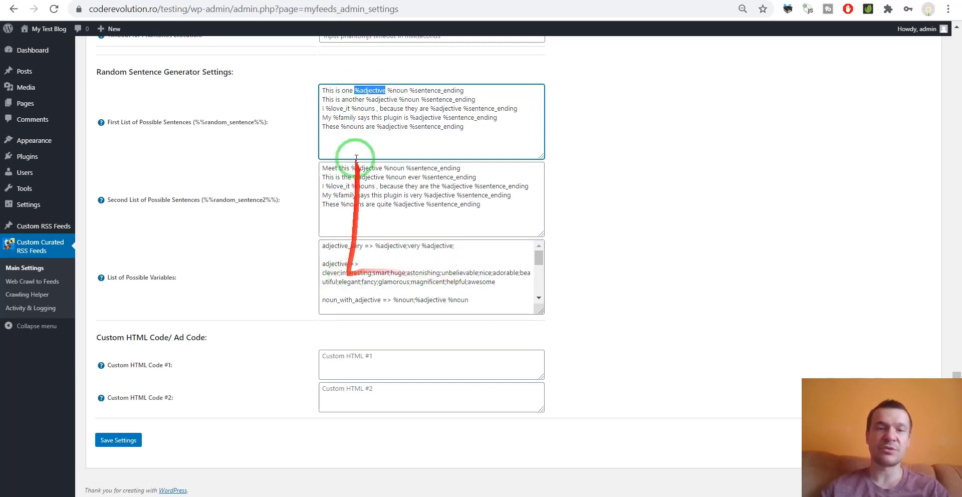
left_click_drag(322, 90, 468, 126)
left_click(466, 126)
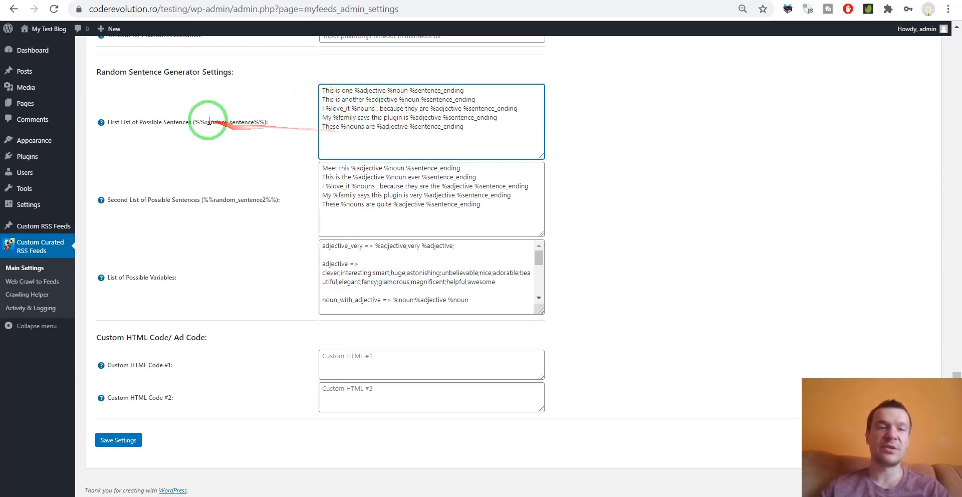
left_click_drag(195, 122, 267, 122)
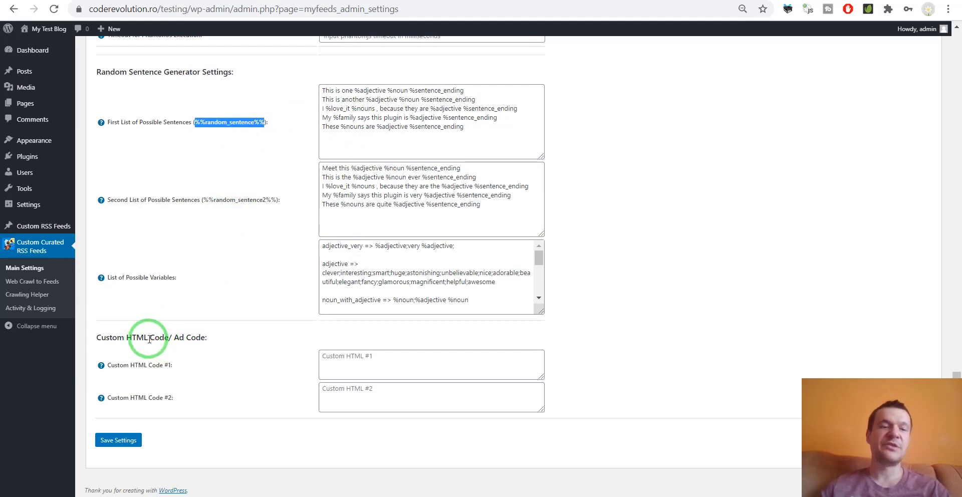
- Examine the Custom HTML Code #1 and #2 settings and read which variables they replace
mouse_move(101, 367)
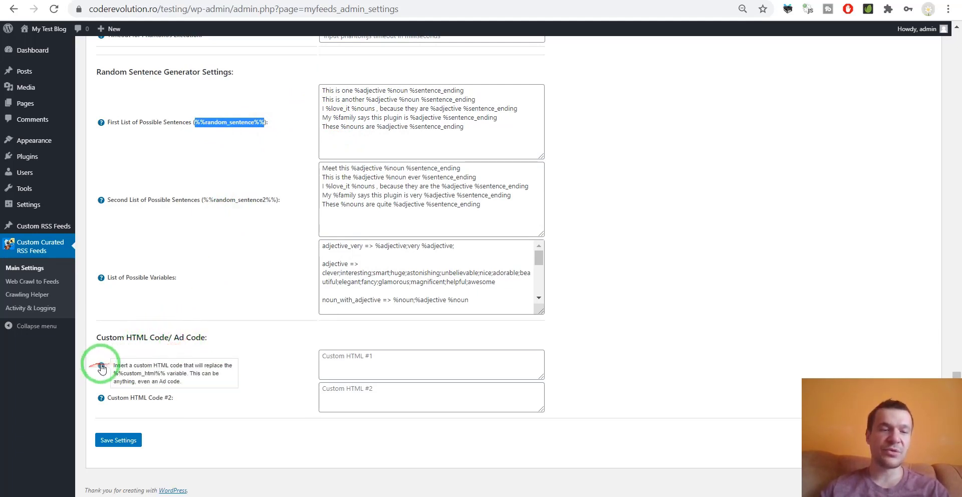
left_click_drag(114, 373, 165, 372)
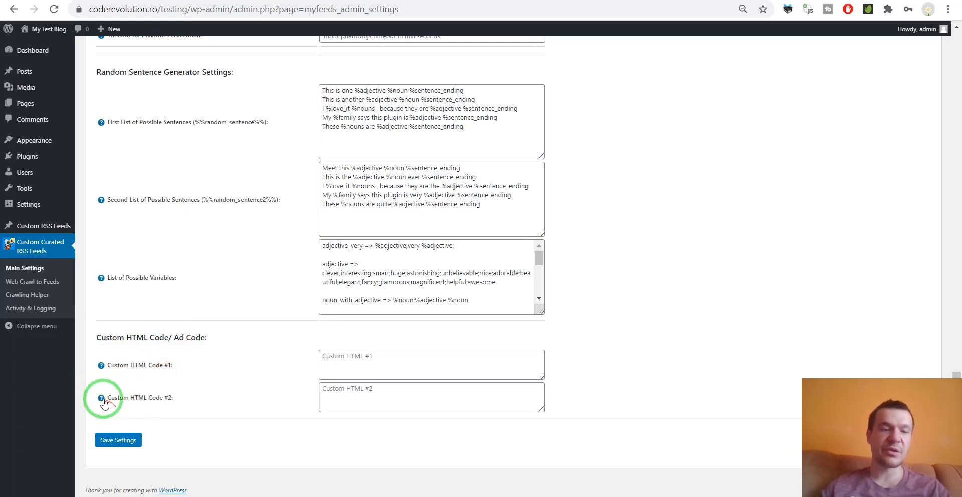
mouse_move(102, 398)
left_click_drag(170, 406, 120, 409)
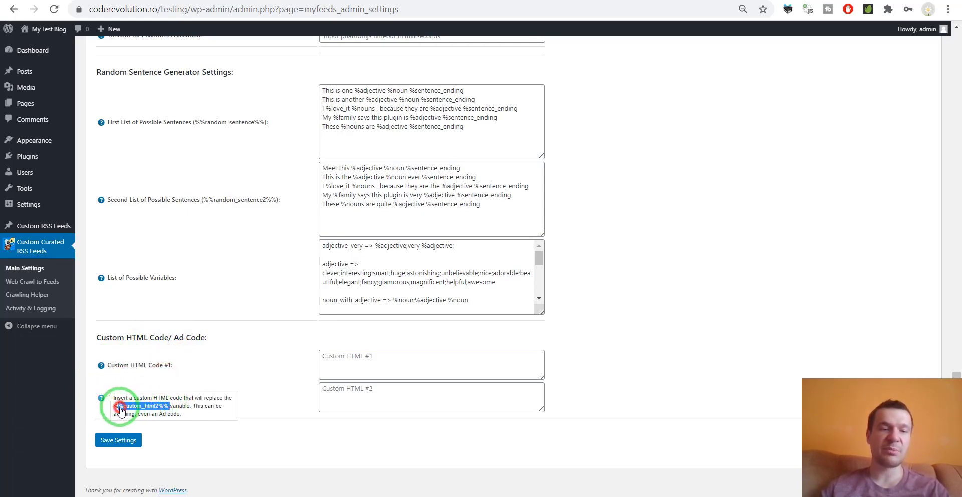
left_click(369, 359)
left_click(352, 400)
left_click(353, 365)
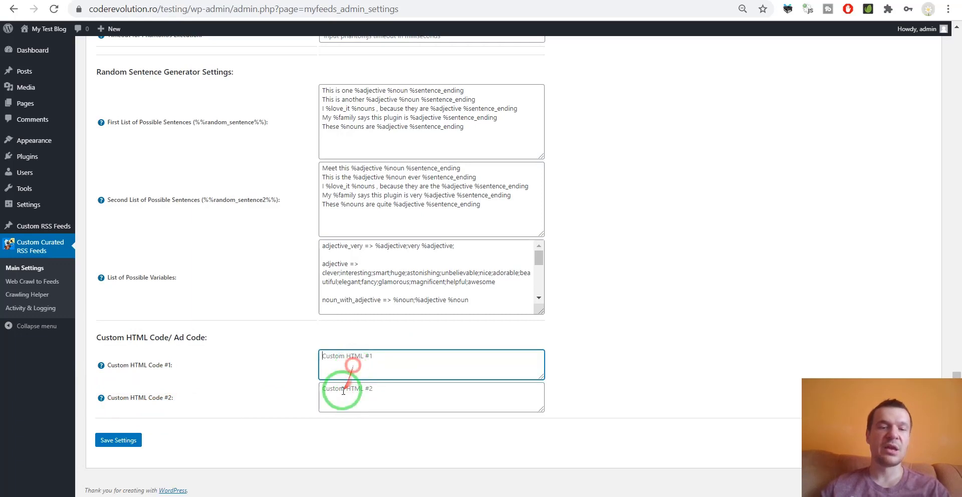
left_click(338, 397)
left_click(337, 361)
left_click(330, 394)
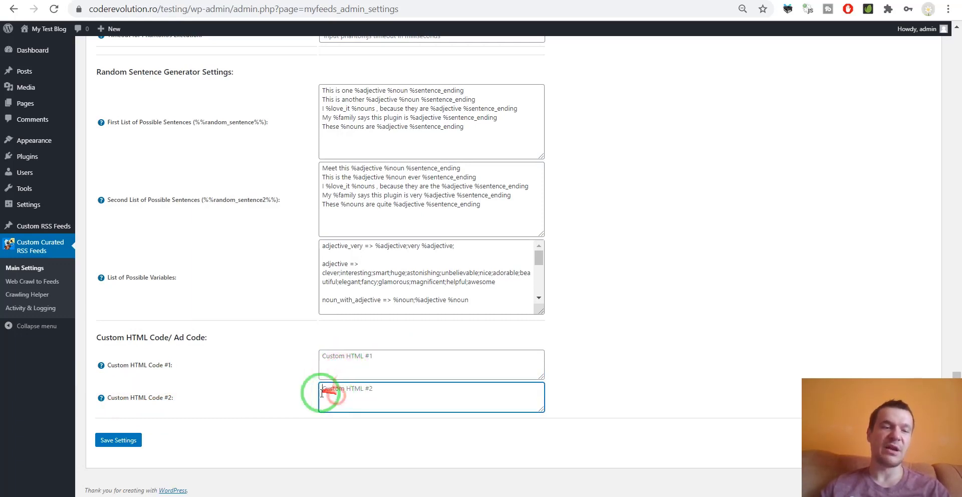
left_click(118, 440)
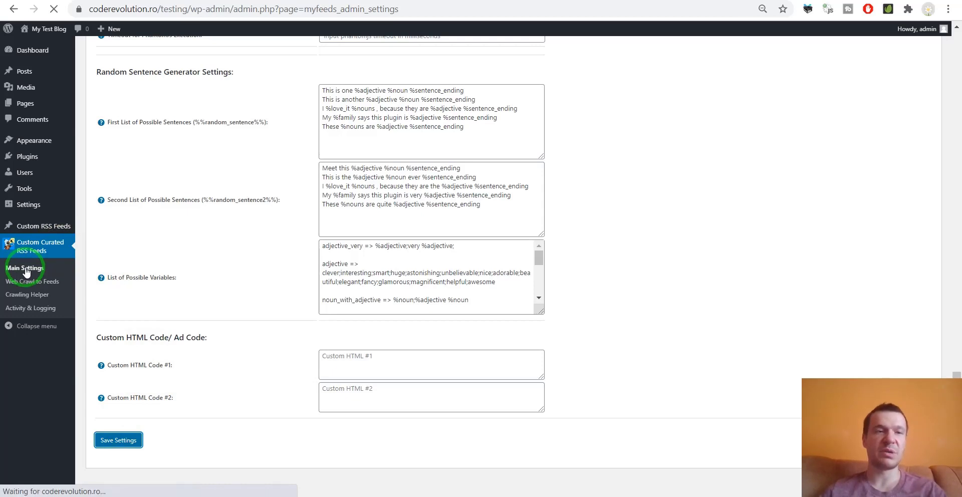
left_click(35, 283)
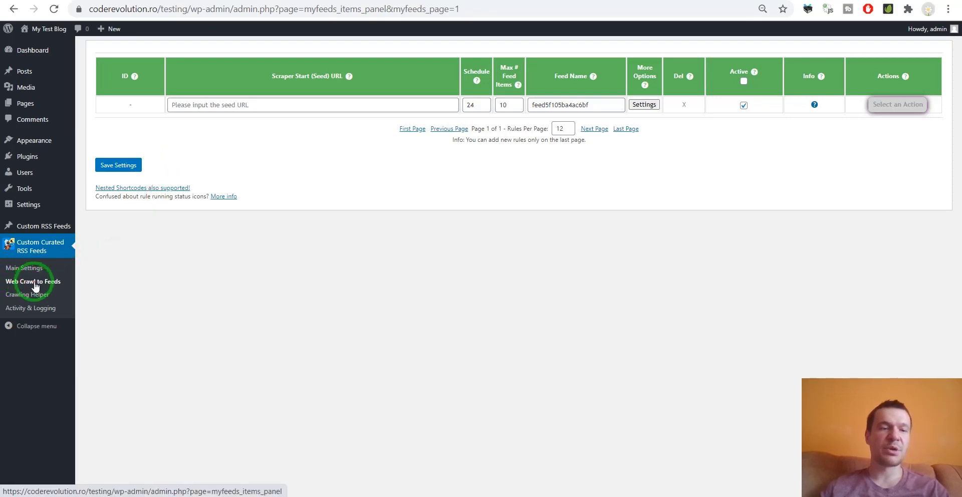
left_click(233, 104)
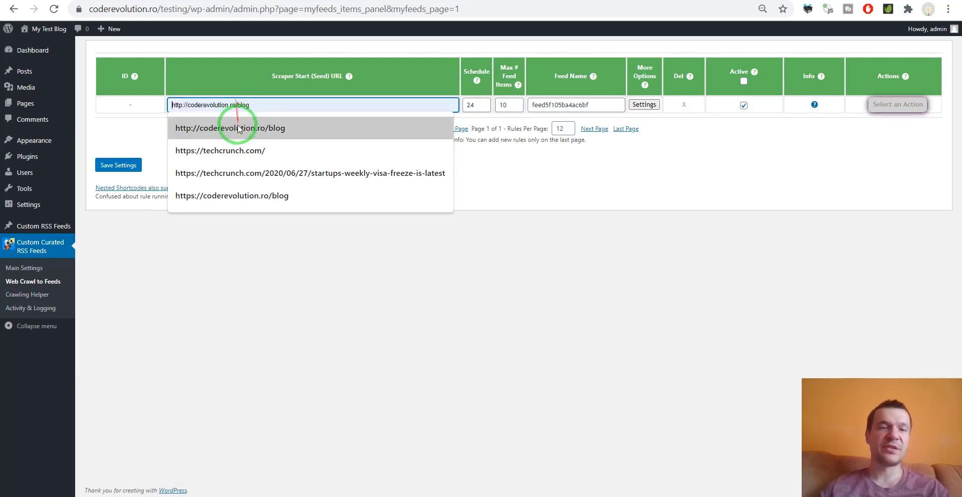
left_click(236, 128)
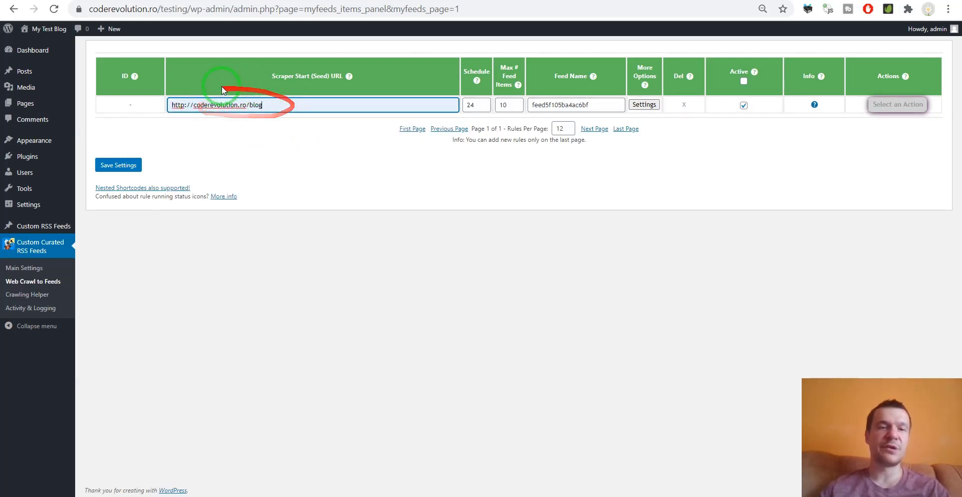
left_click(187, 106)
type("s")
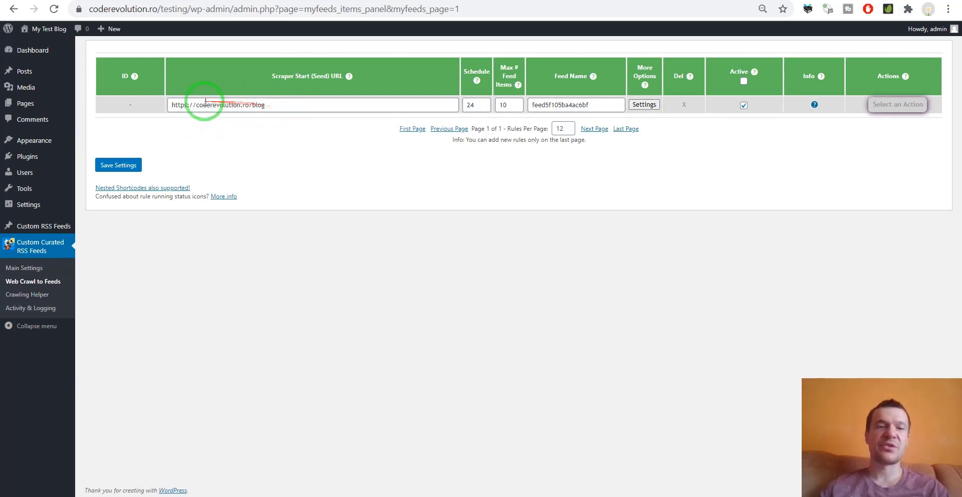
- Name the new rule's feed coderevolution
left_click(473, 79)
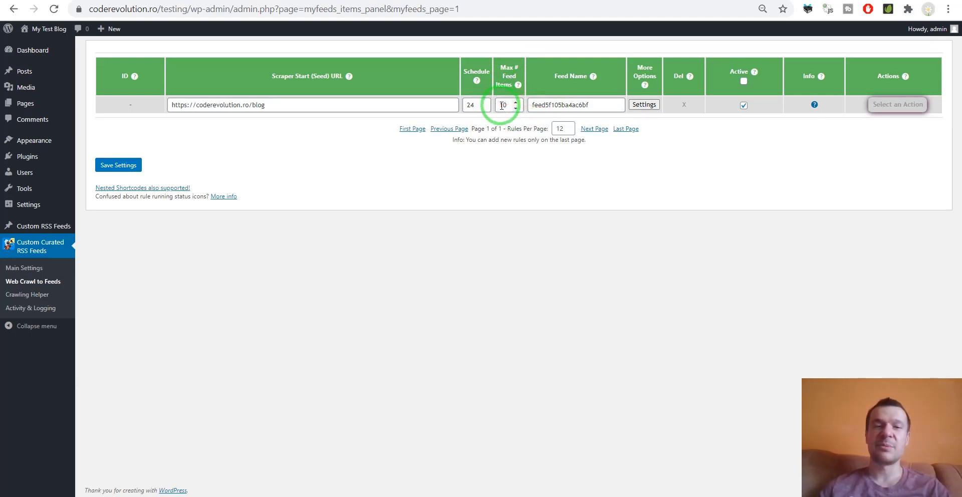
double_click(561, 106)
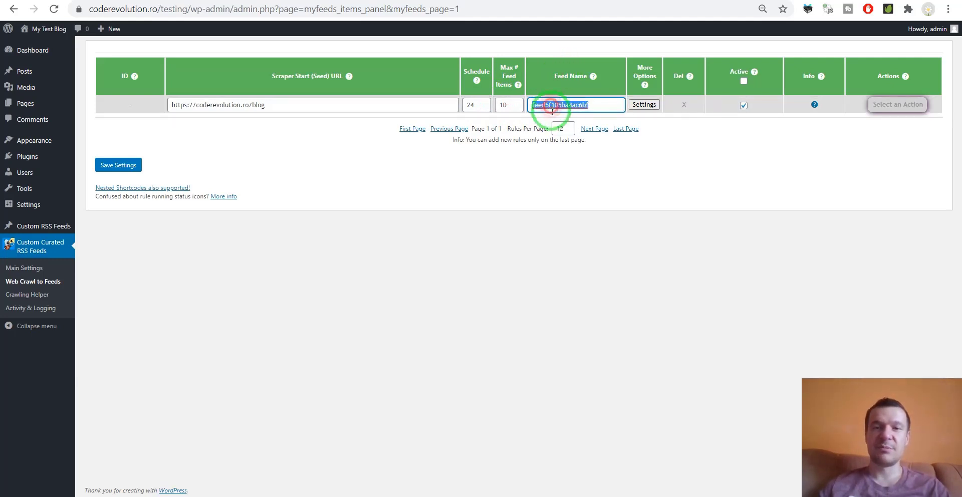
type("coderevolution")
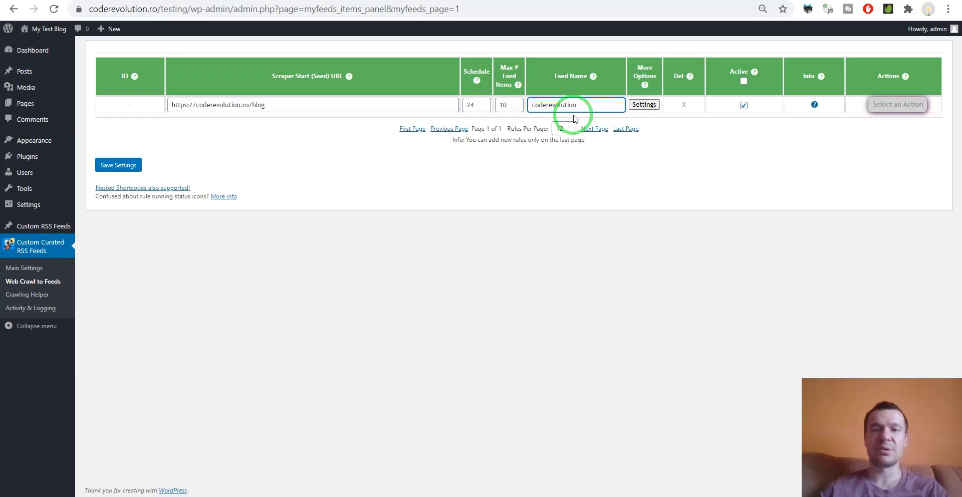
- In the rule's advanced settings, set the feed title to CodeRevolution and the feed description to CR FEED
left_click(644, 107)
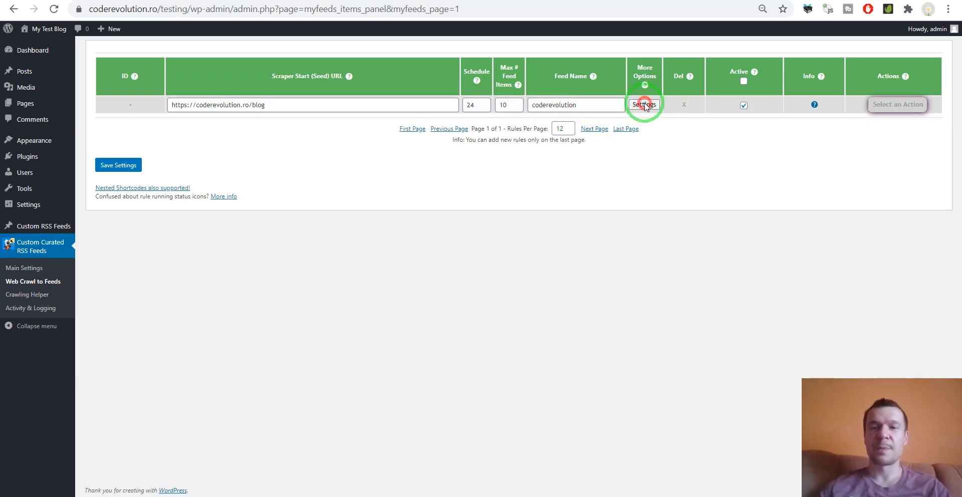
scroll(371, 150, "down", 8)
scroll(369, 146, "down", 10)
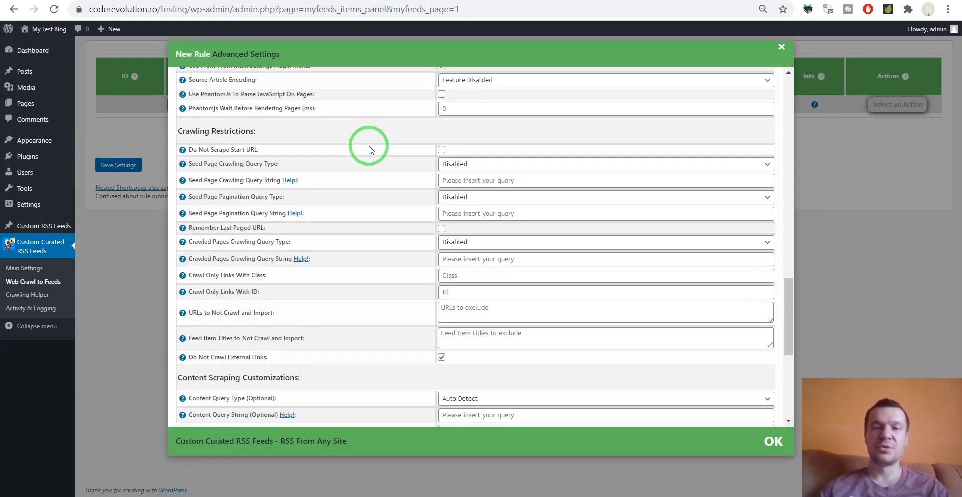
scroll(379, 142, "up", 5)
scroll(380, 145, "up", 12)
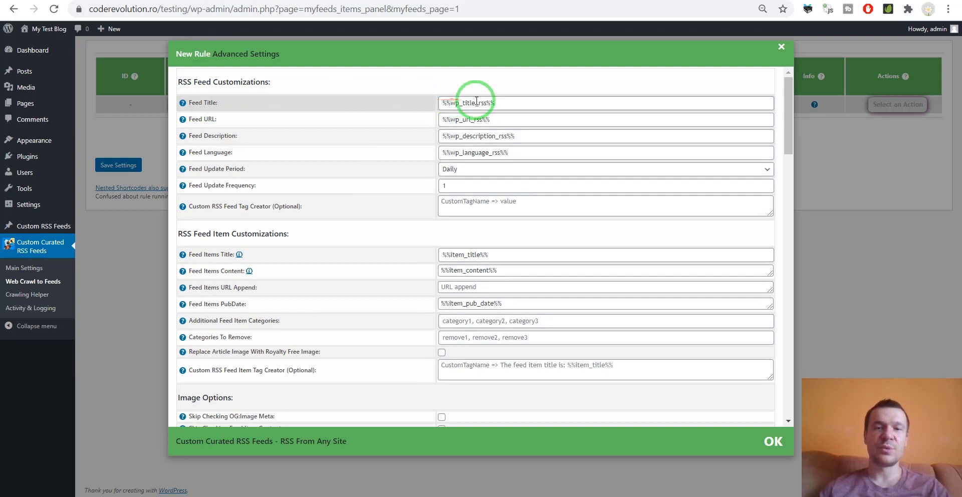
left_click_drag(499, 103, 437, 107)
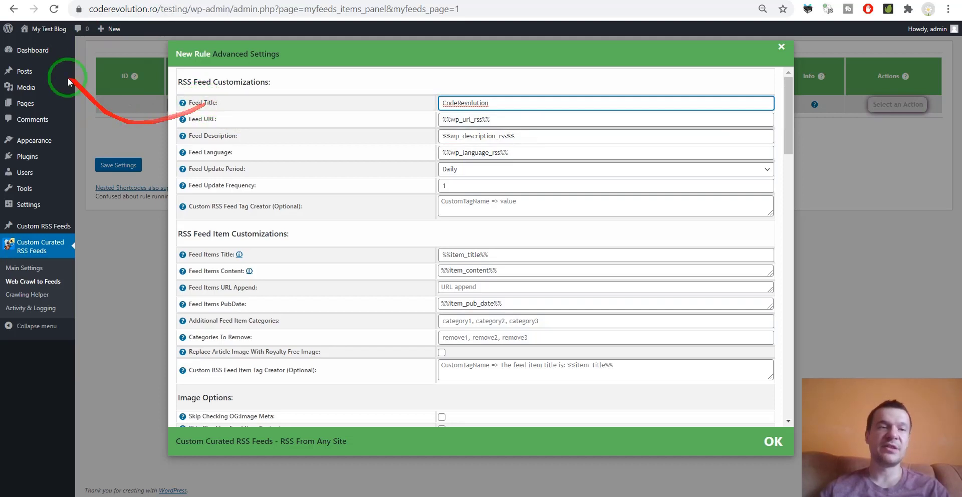
mouse_move(53, 34)
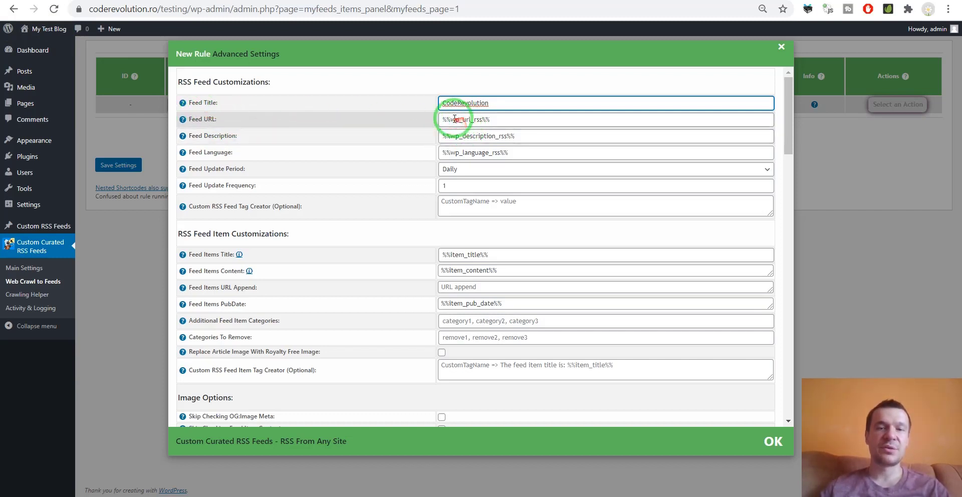
triple_click(485, 140)
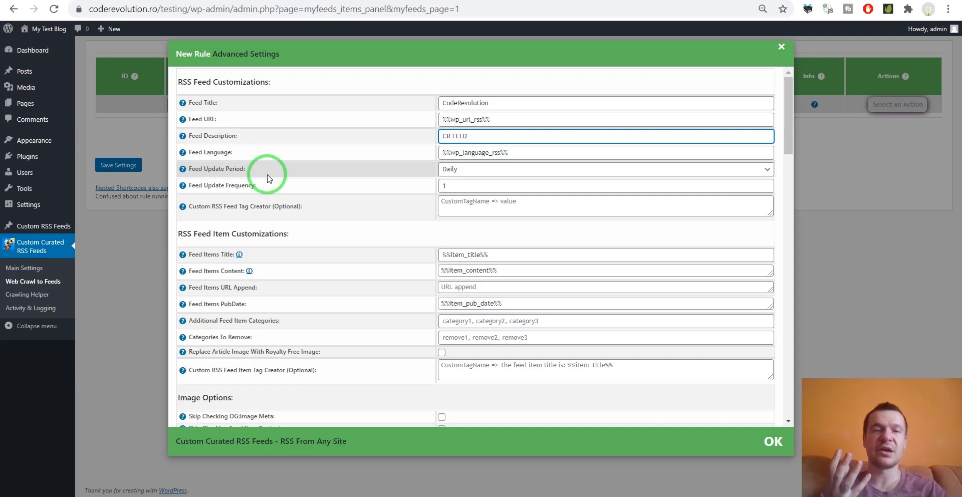
- Examine the Feed Update Period options and the Feed Update Frequency setting in the rule's advanced settings
left_click(447, 169)
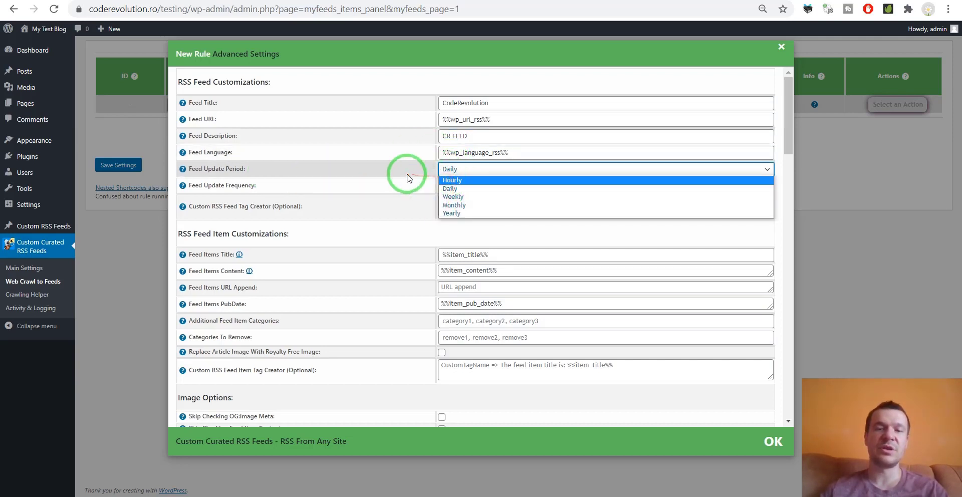
left_click(423, 185)
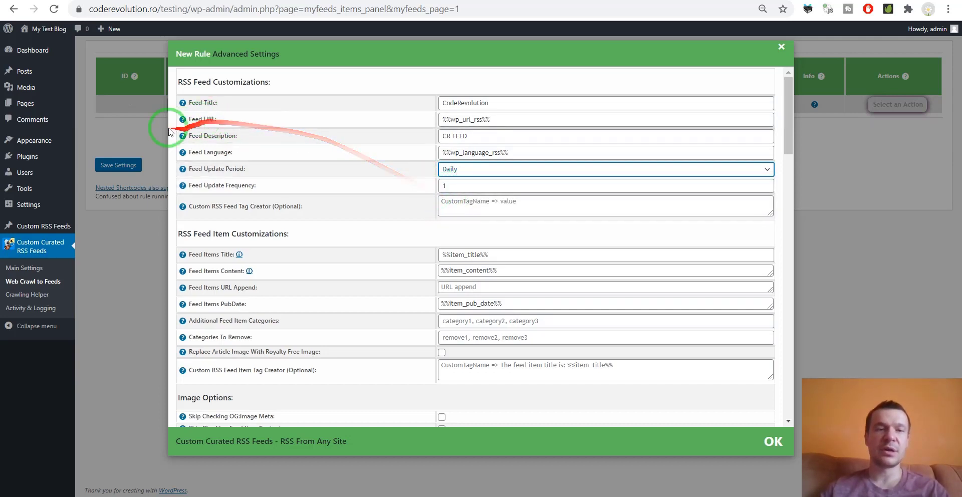
left_click(150, 130)
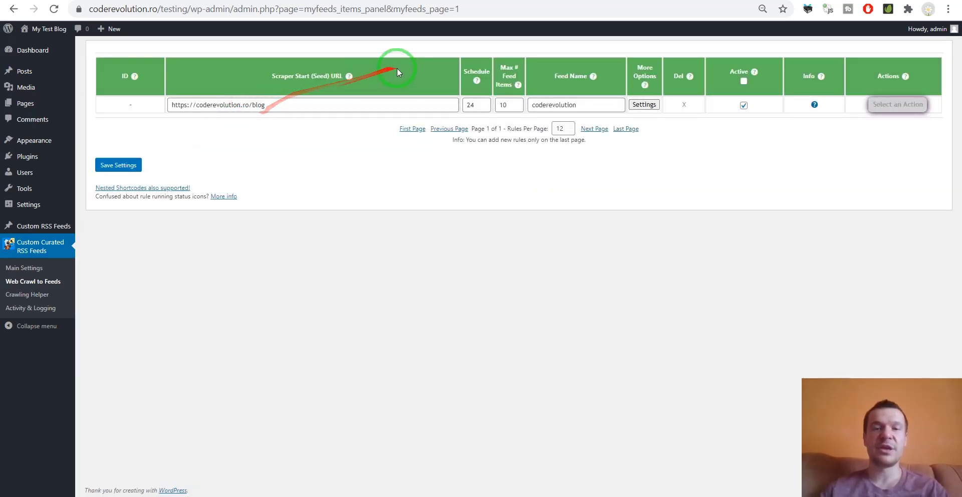
left_click(644, 104)
left_click(449, 169)
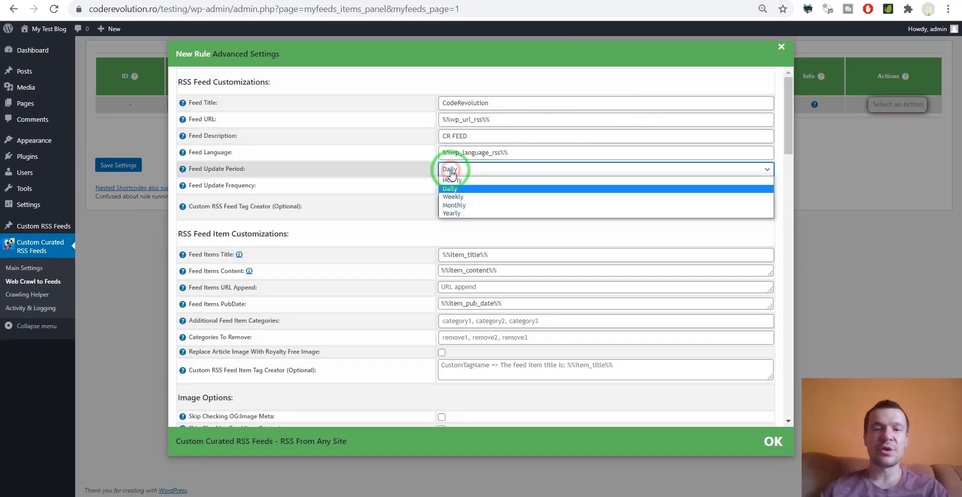
left_click(401, 173)
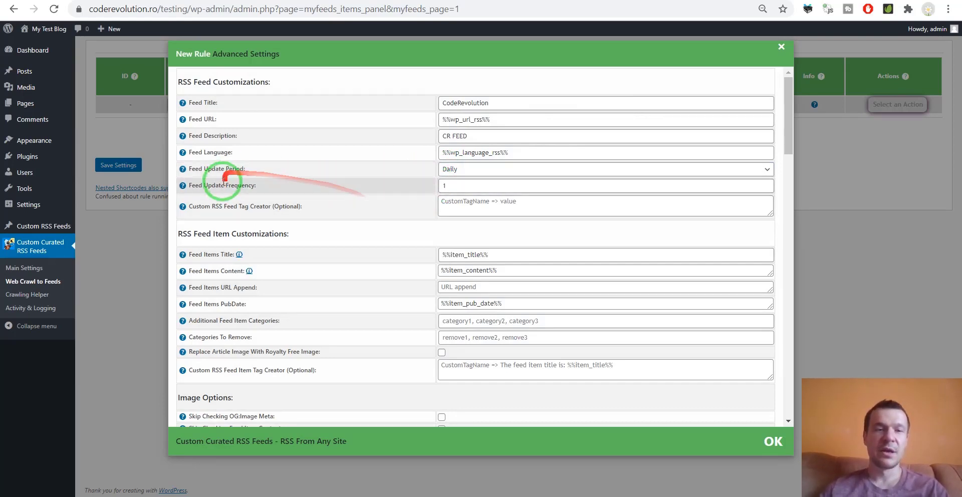
left_click_drag(219, 185, 248, 185)
left_click(224, 169)
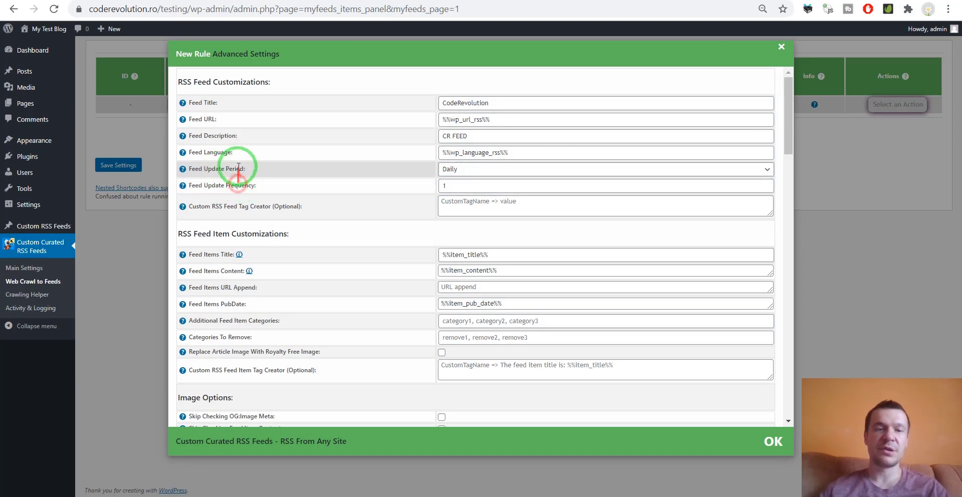
double_click(443, 186)
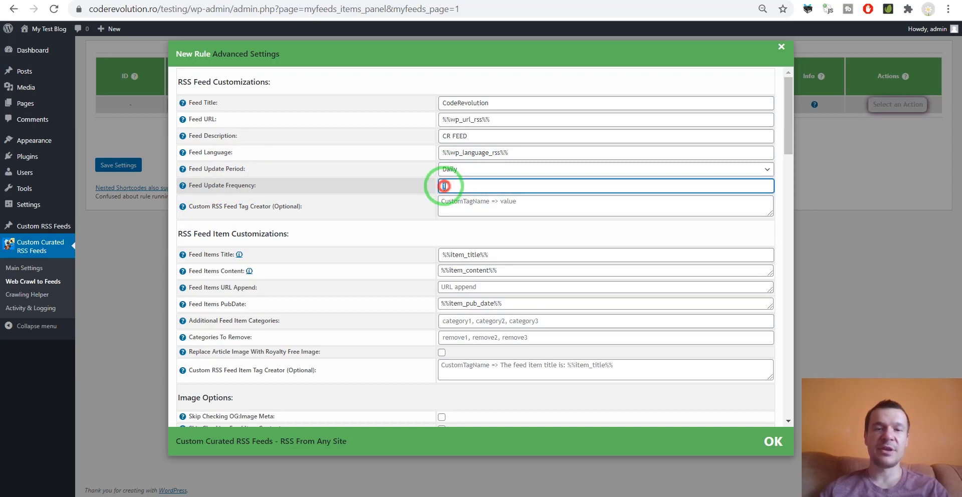
left_click(410, 186)
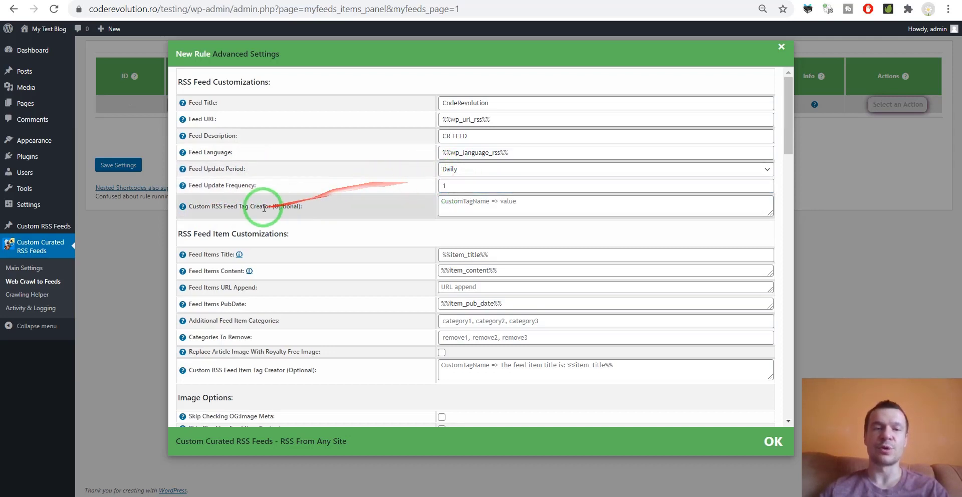
- Define two custom RSS feed tags on separate lines: CustomTag => customvalue and customTag2 => customvalue2
mouse_move(237, 205)
left_mouse_down()
mouse_move(295, 205)
mouse_move(185, 207)
left_mouse_up()
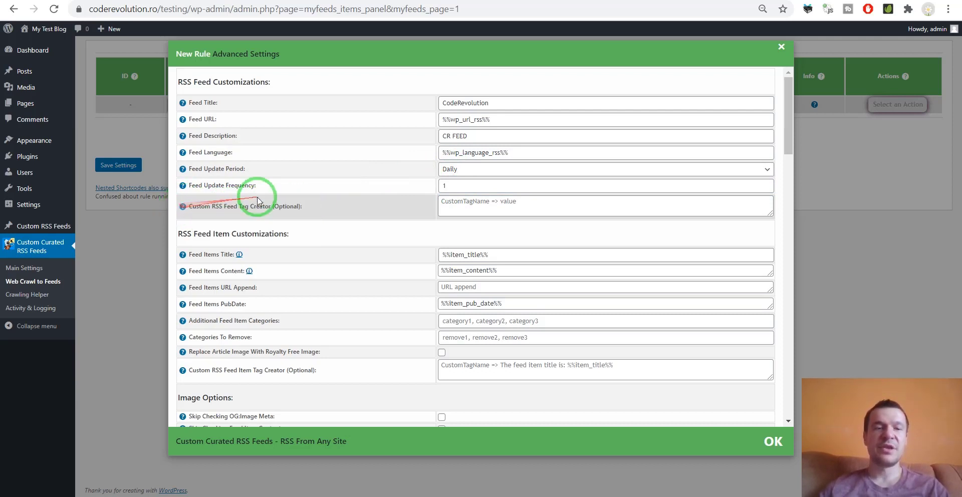
left_click(460, 207)
left_click_drag(460, 207, 407, 206)
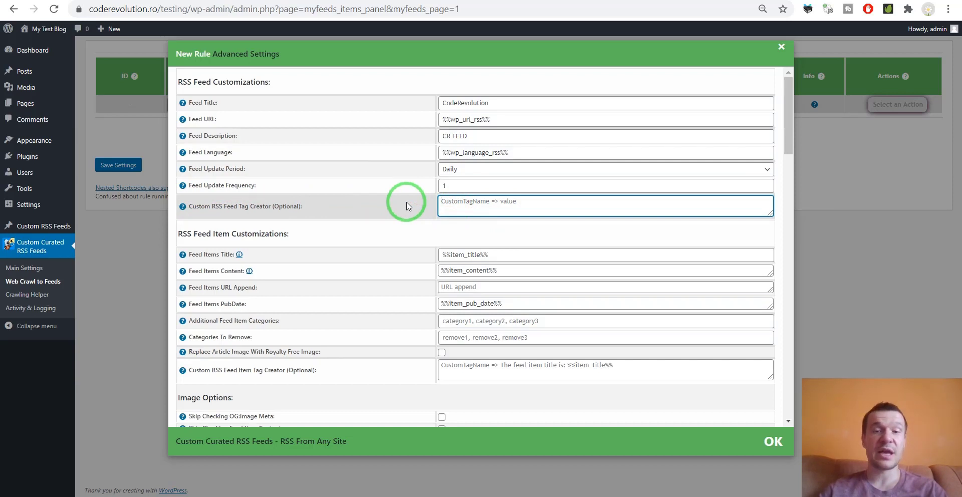
type("C")
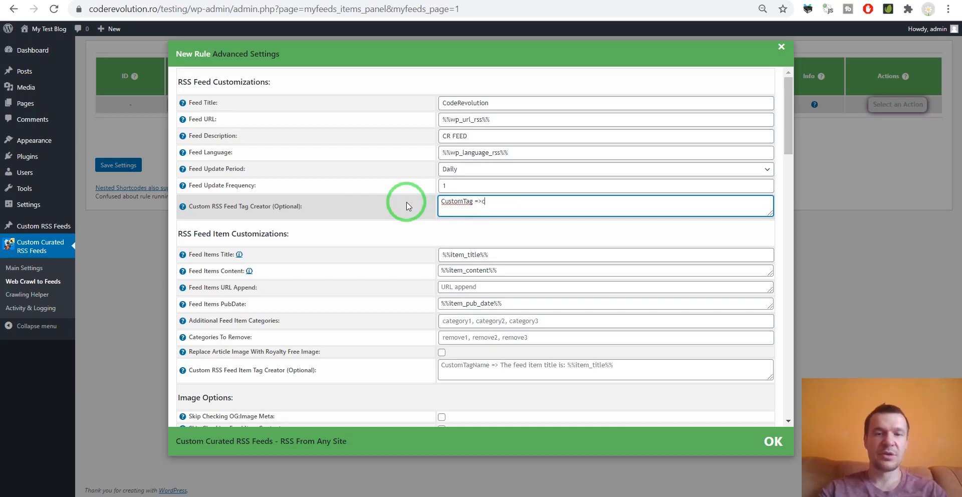
type("ustomTag => cu")
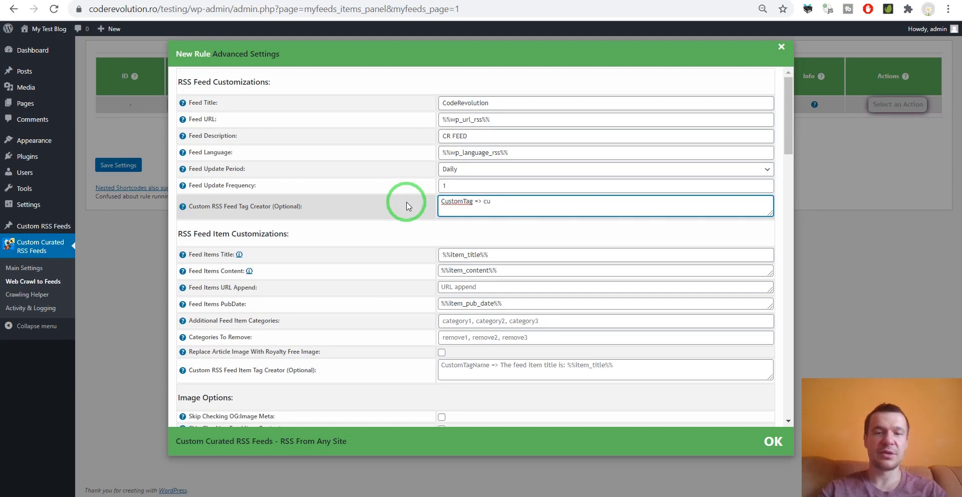
type("stomvalue")
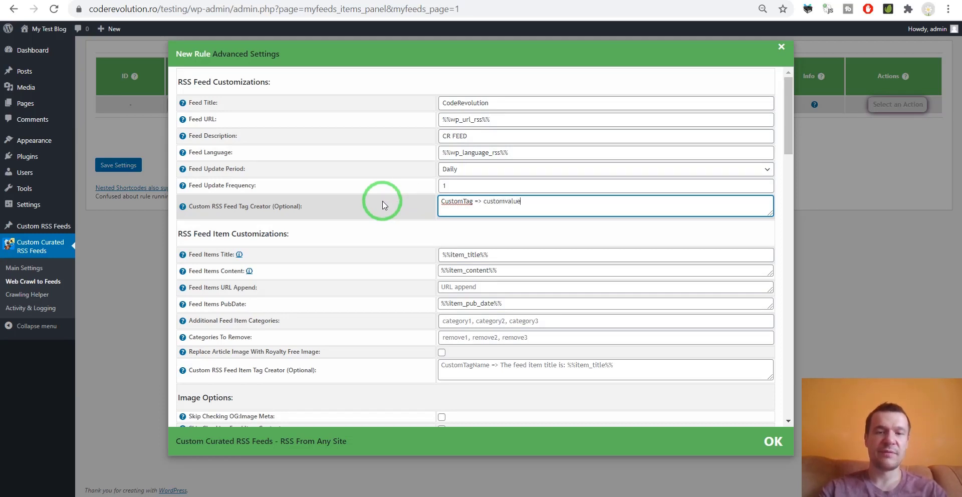
mouse_move(182, 209)
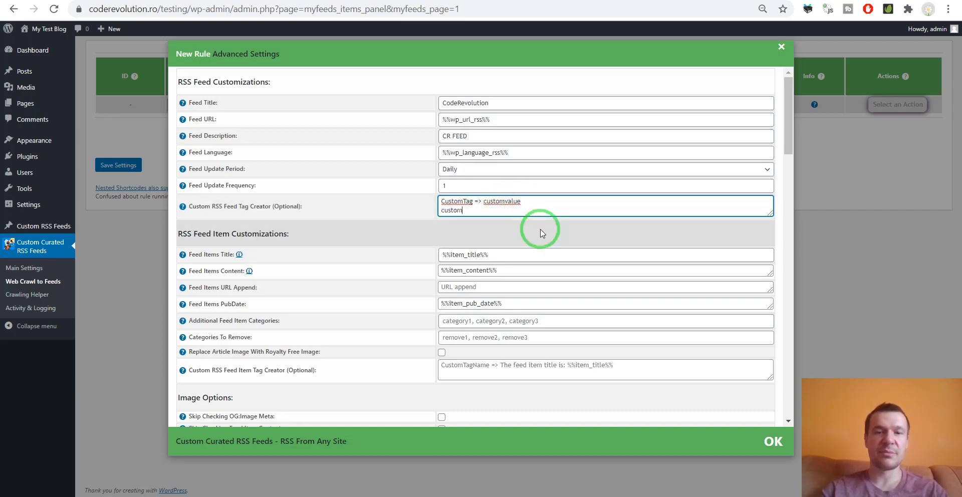
type("ag2 => customvalue2")
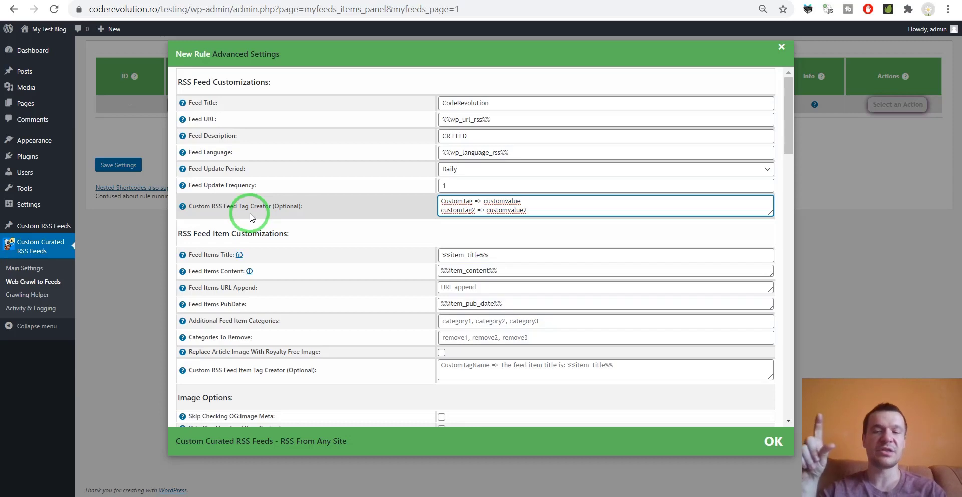
- Prefix the feed items title so that it reads "CODEREVOLUTION SAYS: %%item_title%%"
scroll(251, 216, "down", 3)
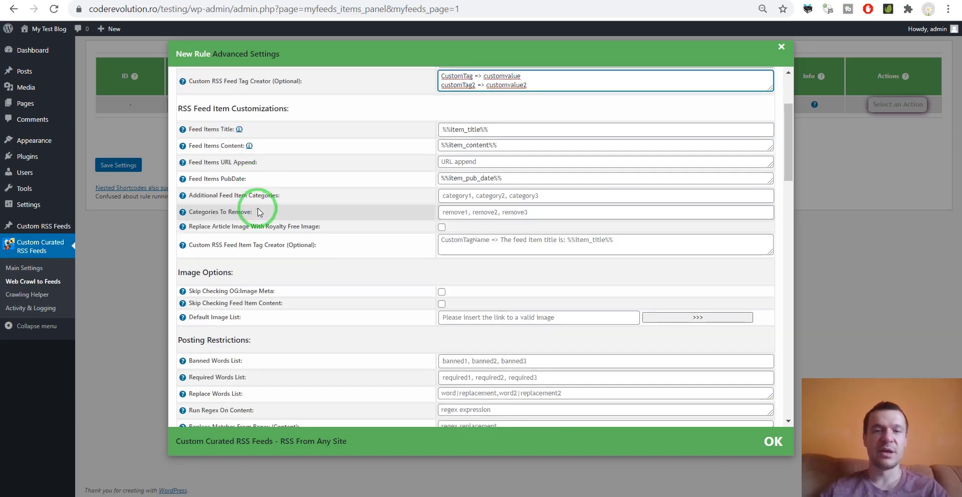
scroll(248, 217, "up", 3)
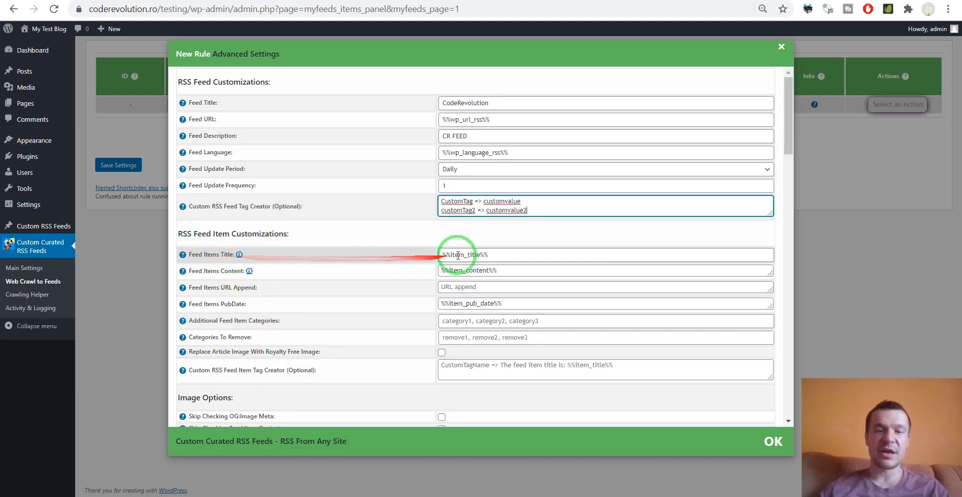
left_click_drag(492, 254, 437, 256)
scroll(431, 253, "down", 1)
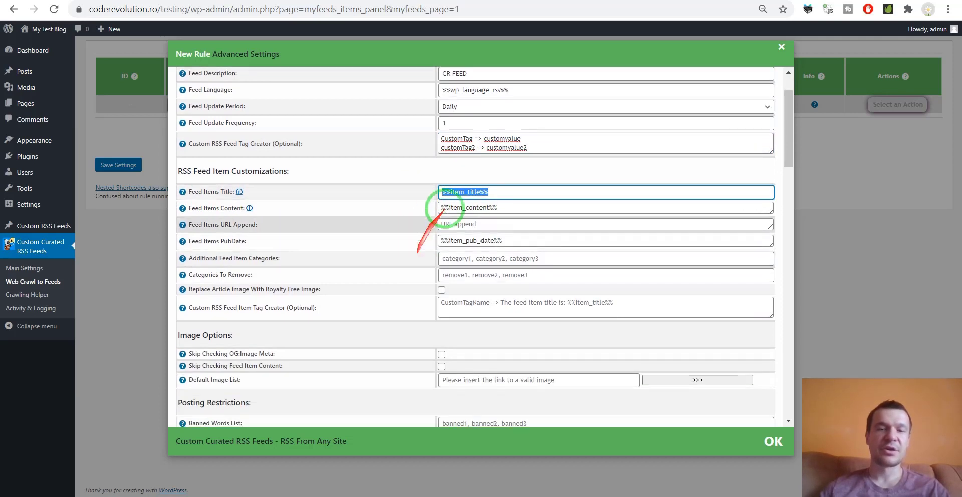
left_click(502, 191)
left_click(443, 192)
type("CO")
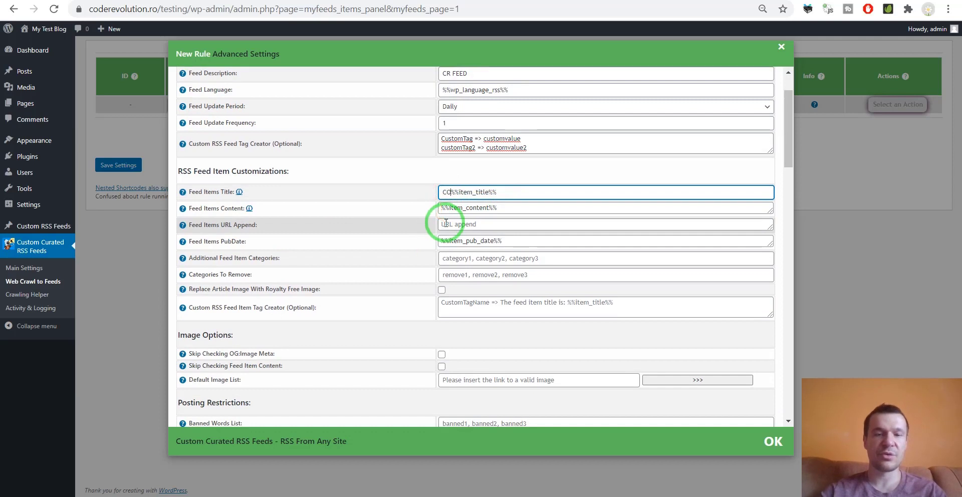
type("DEREVOL")
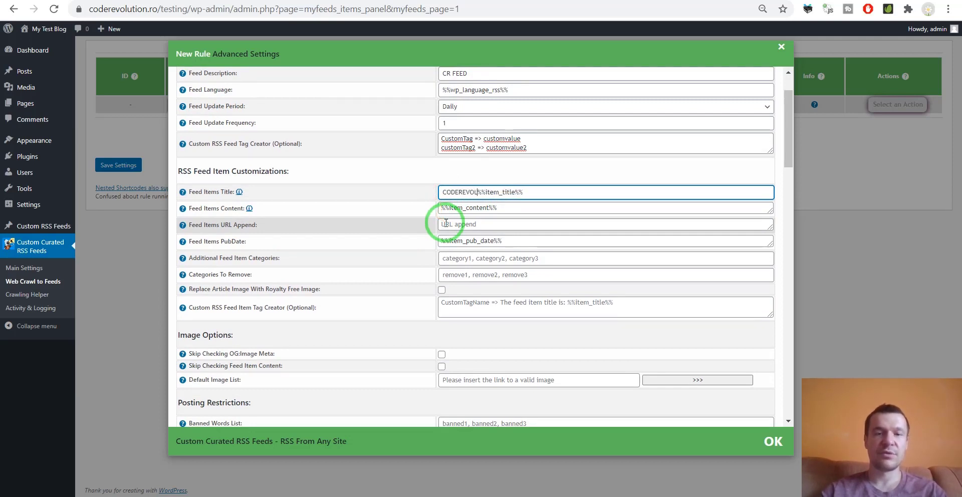
type("UTION ")
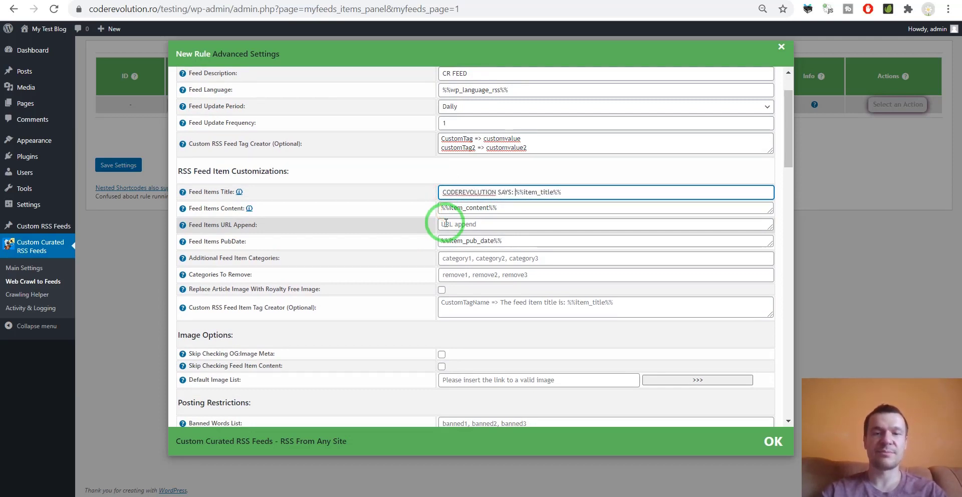
type("SAYS:")
- Review the feed items content, URL append and additional feed item categories settings
left_click_drag(441, 207, 501, 208)
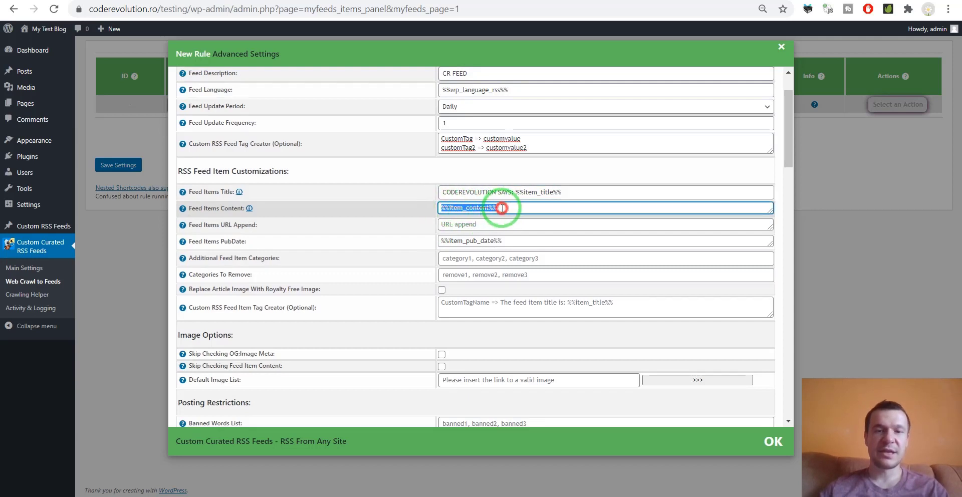
left_click(452, 224)
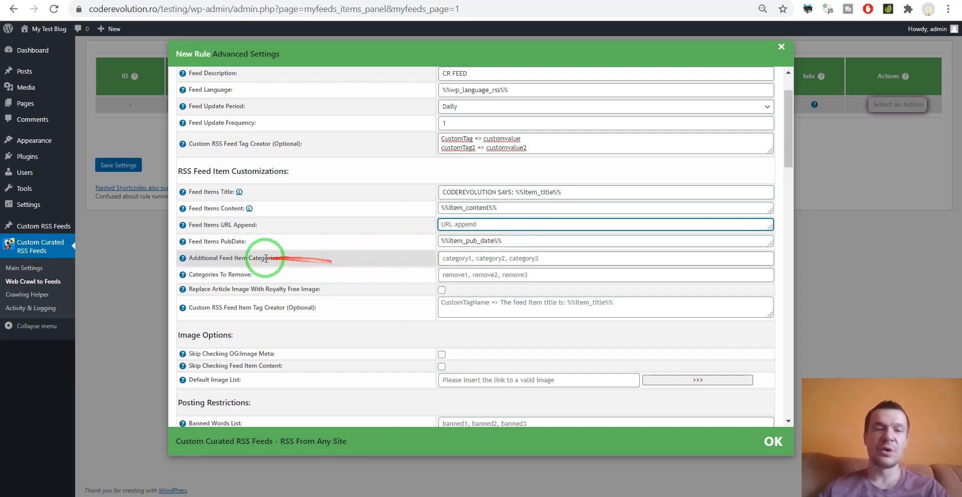
left_click(456, 258)
left_click(441, 260)
left_click(377, 249)
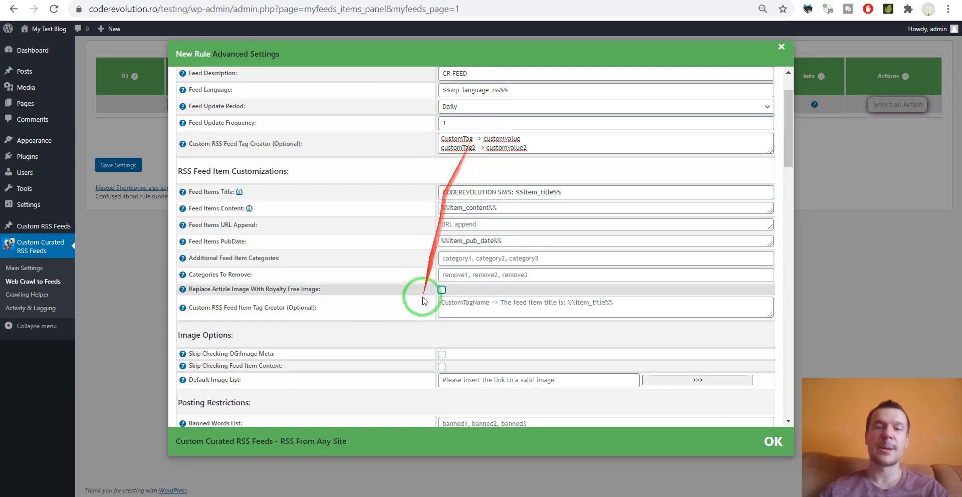
- Start a custom RSS feed item tag definition with the tag name itemTag followed by =>
left_click(461, 308)
type("custom")
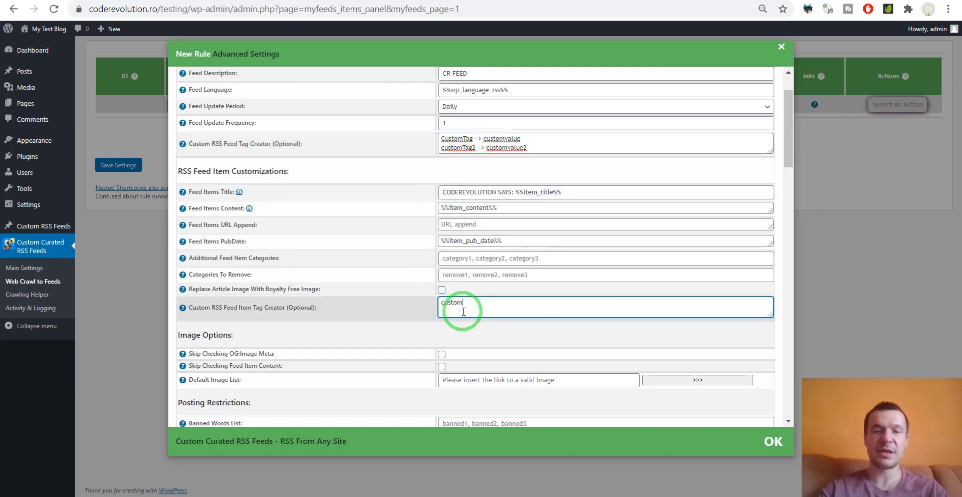
type("tag")
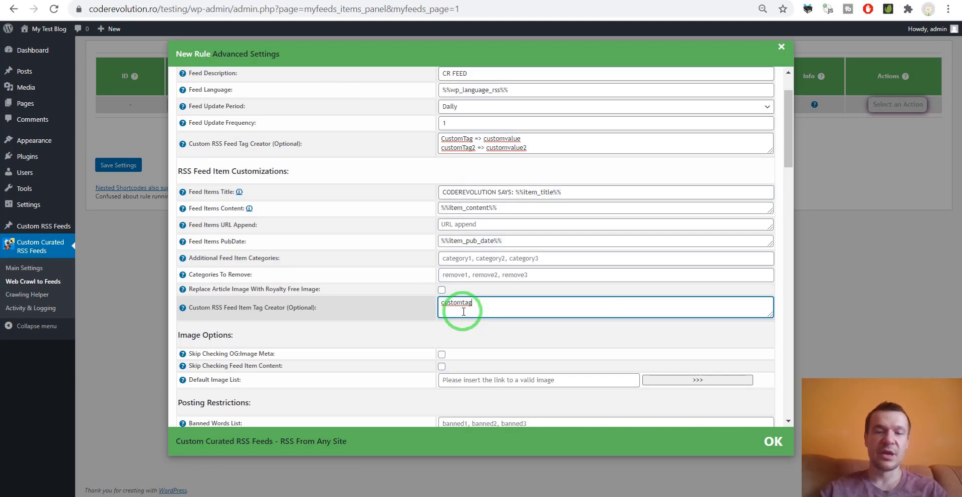
key("BackSpace")
key("BackSpace")
type("itemTag =>")
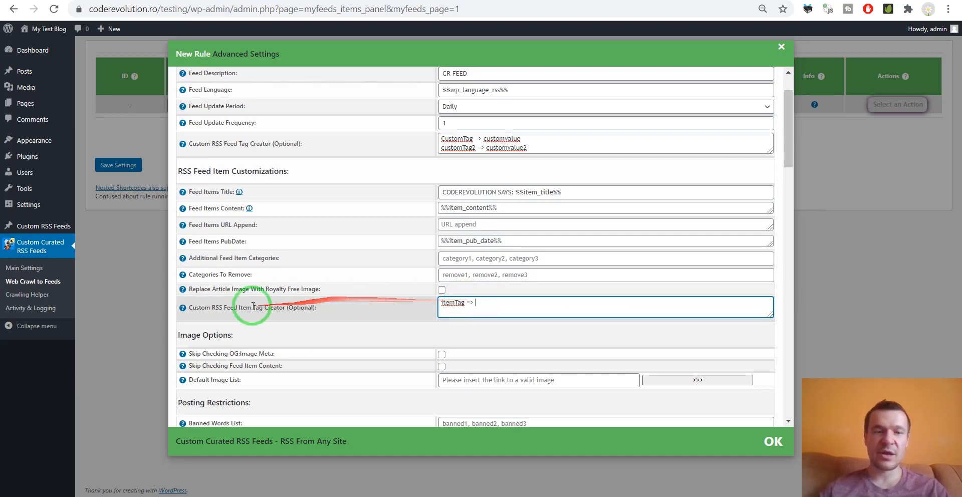
- Find the %%item_title%% shortcode in the help text for the custom feed item tag creator and copy it
mouse_move(181, 307)
scroll(198, 316, "down", 3)
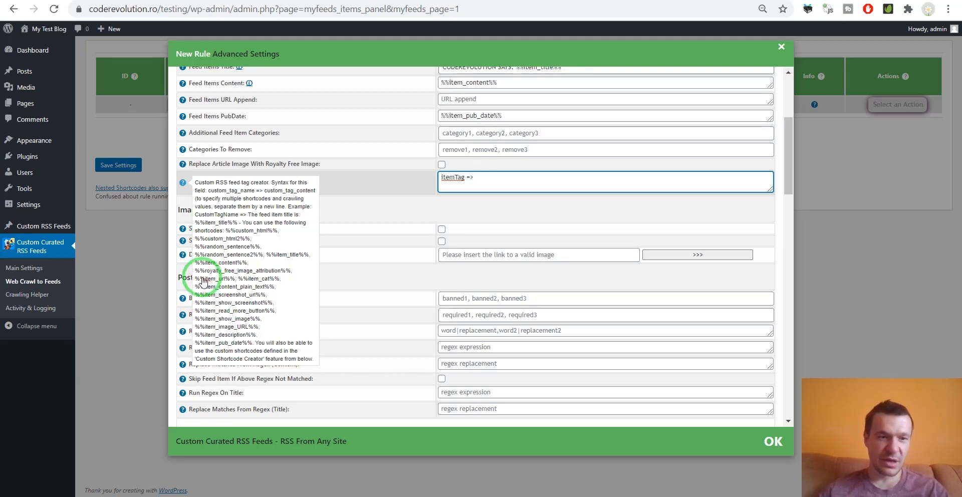
type("c")
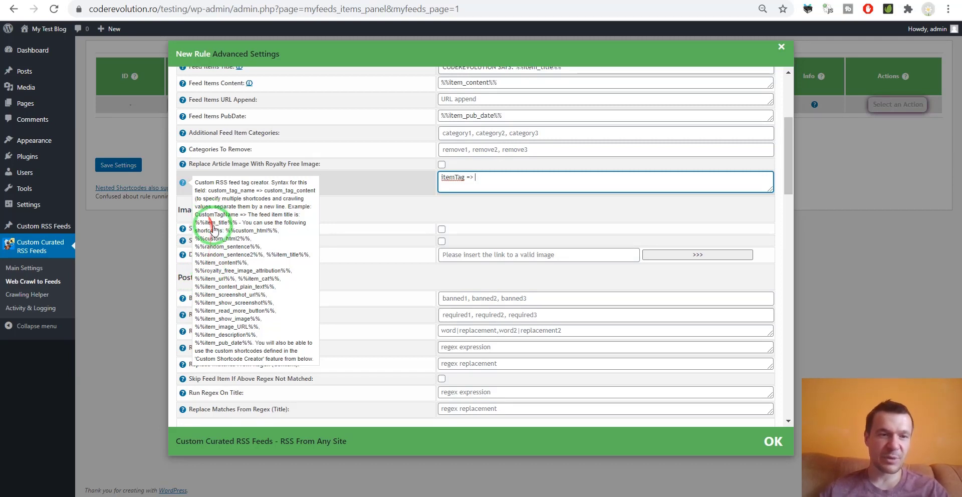
left_click_drag(196, 223, 239, 223)
key("ctrl+c")
- Rename the custom feed item tag and give it the copied shortcode, so that it reads "itemTITLE => %%item_title%%"
left_click_drag(465, 179, 458, 185)
type("T")
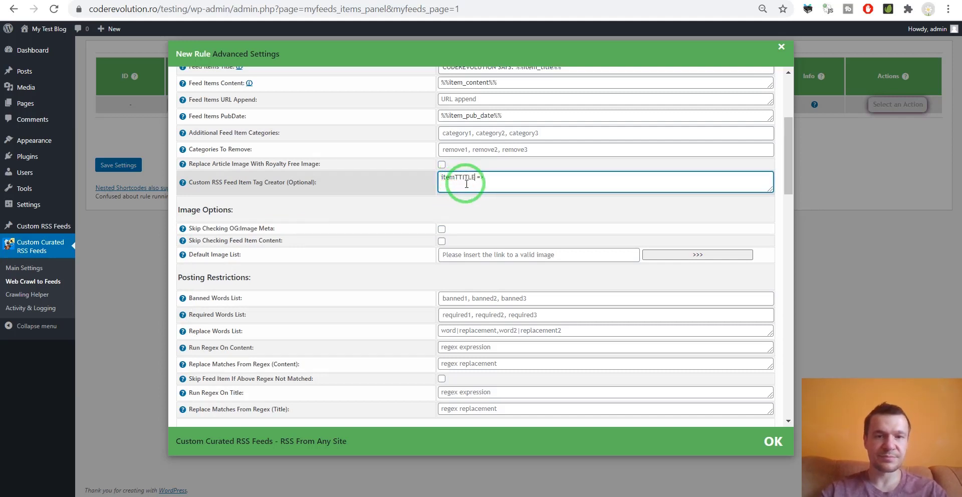
type("ITLE")
left_click(491, 182)
key("ctrl+v")
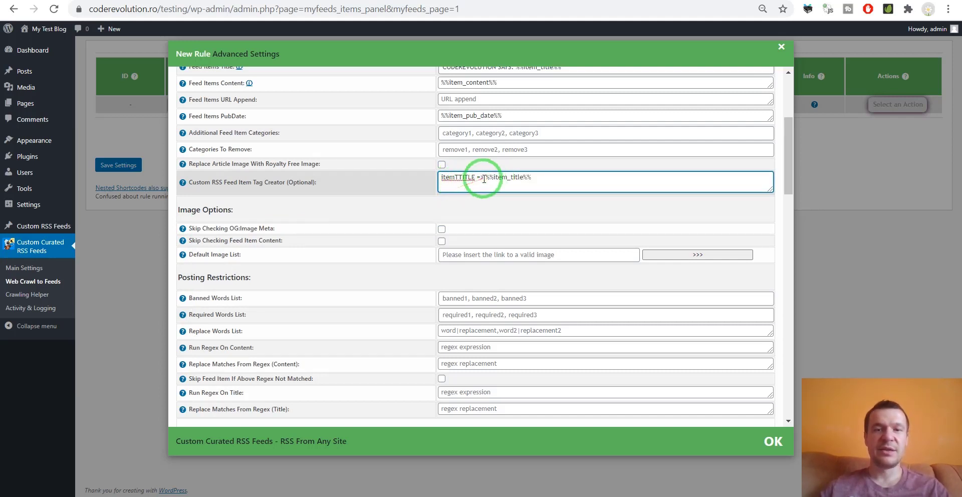
left_click(518, 177)
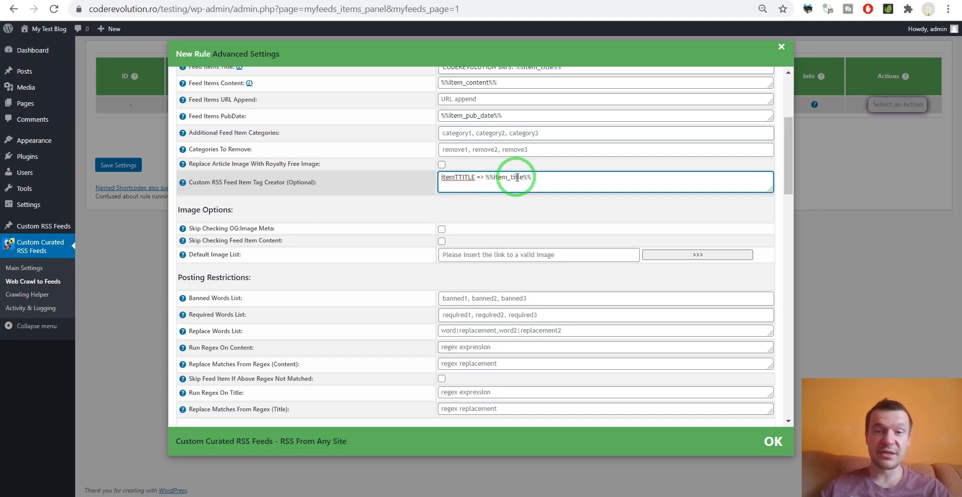
left_click(460, 177)
key("BackSpace")
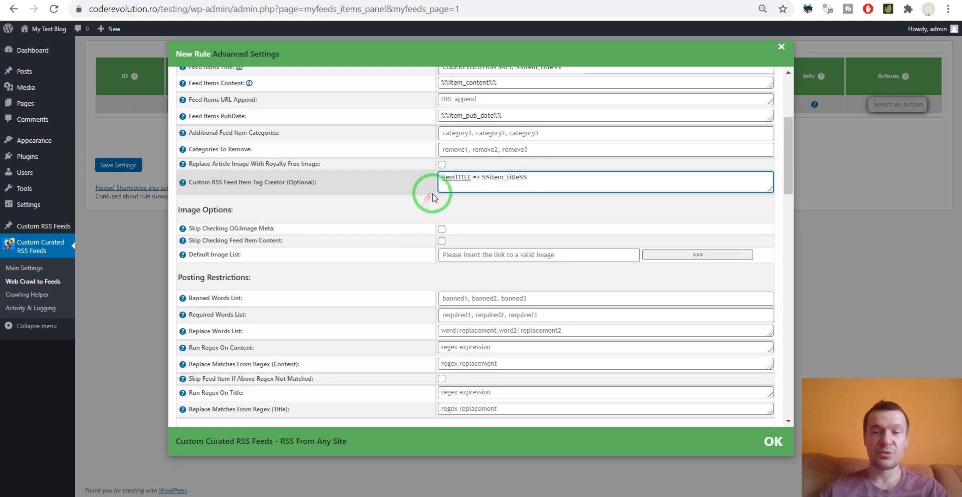
- Review the image options for skipping OG:Image meta and feed item content, plus the banned and required words lists
scroll(432, 197, "down", 1)
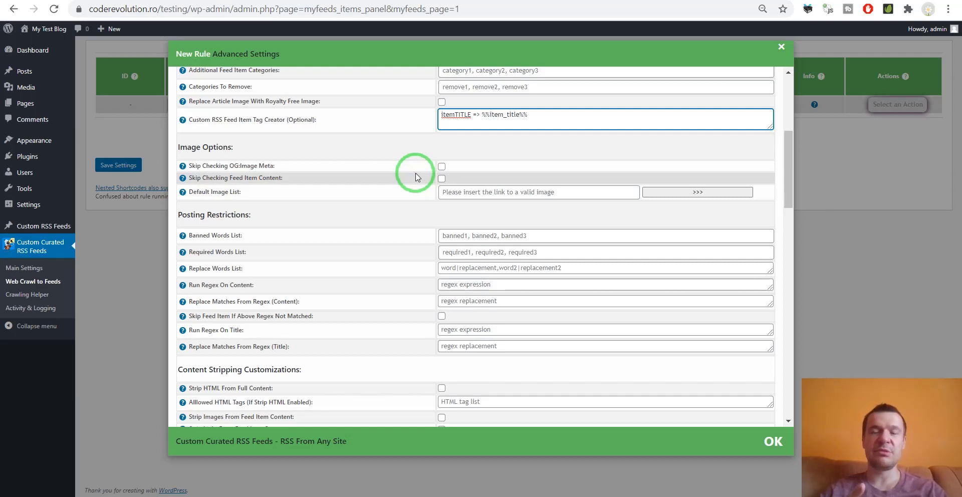
left_click(442, 167)
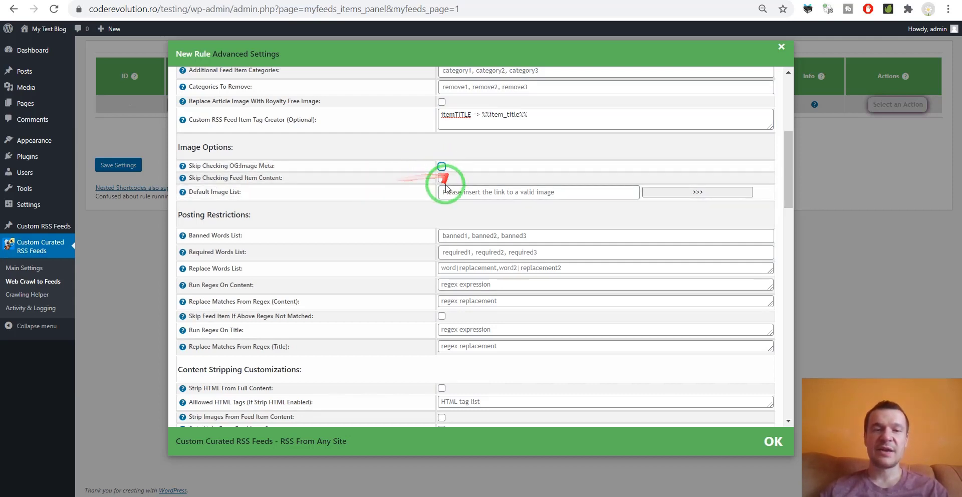
left_click(441, 179)
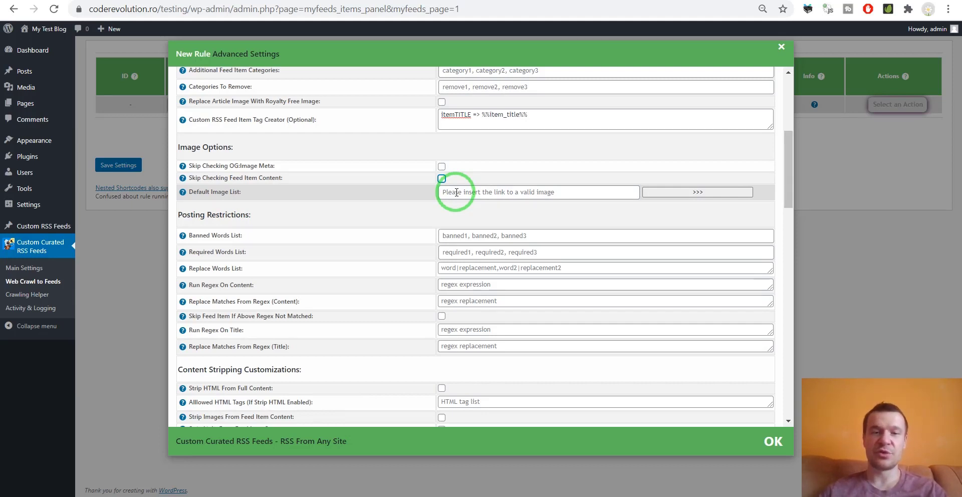
left_click(457, 236)
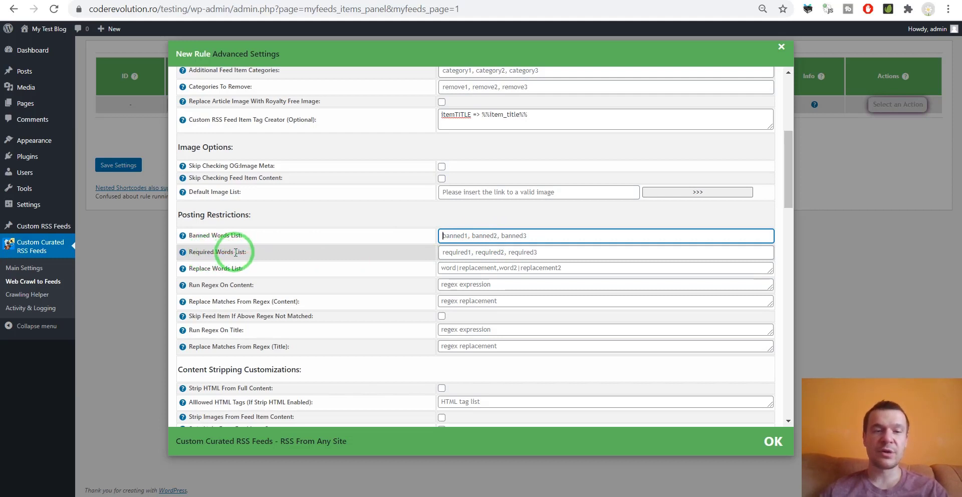
left_click(451, 252)
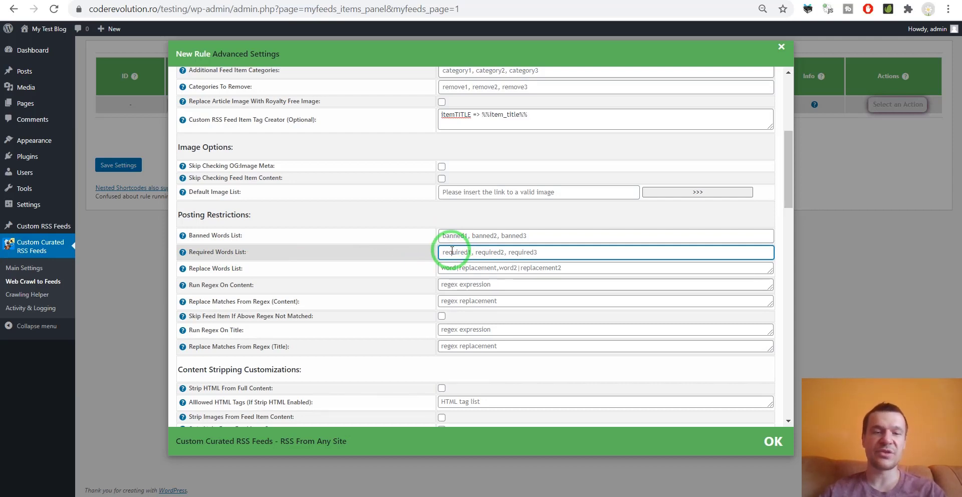
- Set the Replace Words List to "text|word,power|new"
scroll(247, 206, "down", 1)
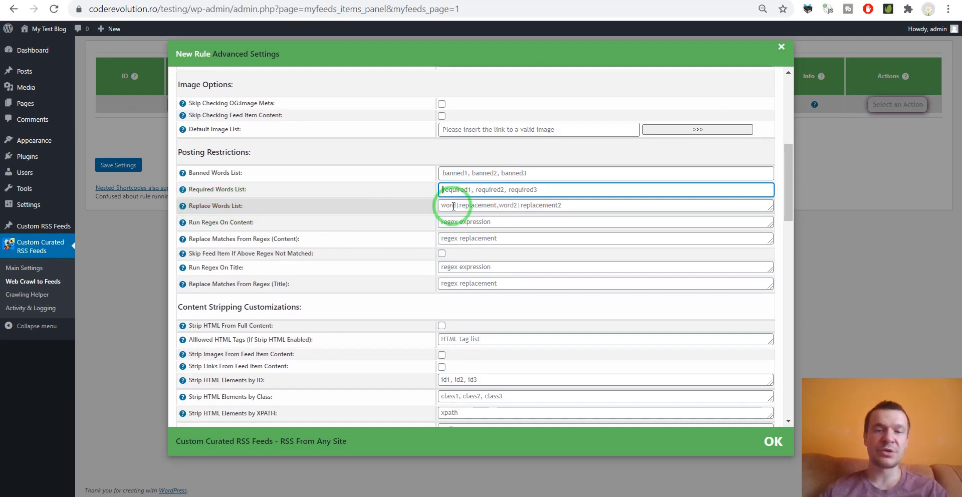
left_click(475, 205)
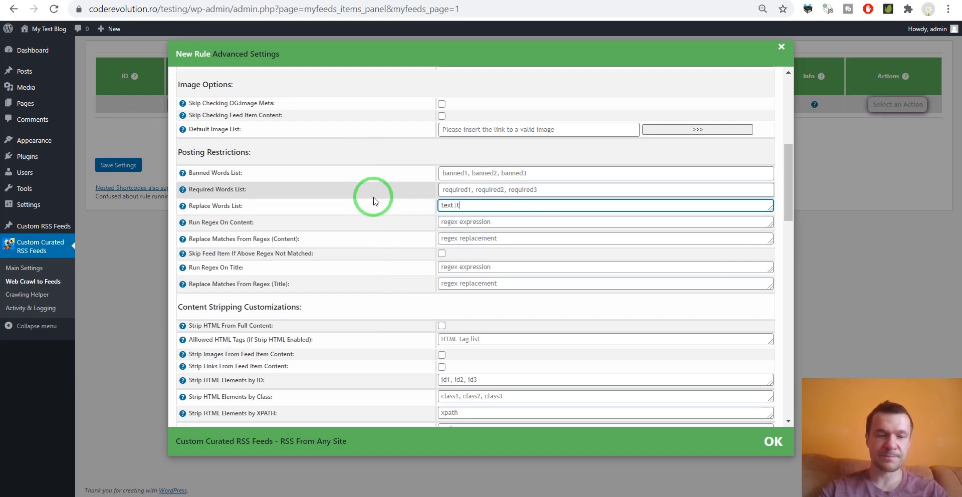
type("text |wor")
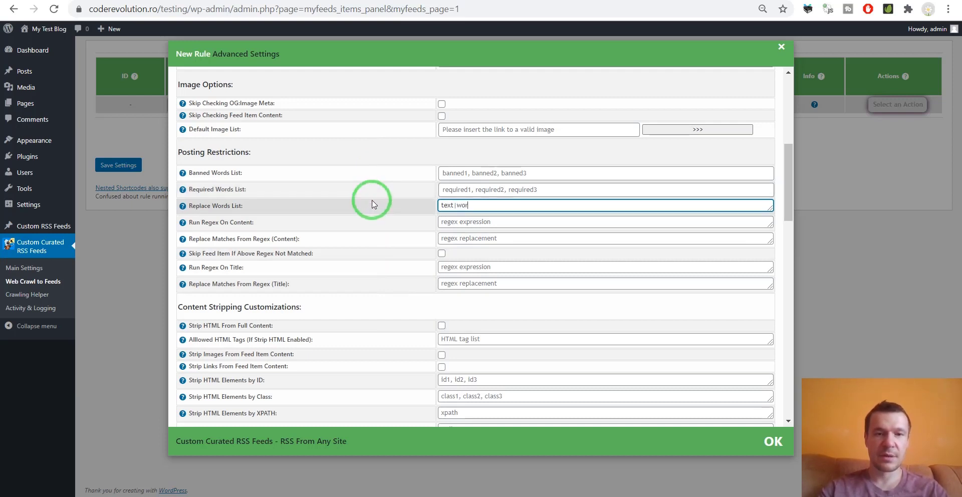
type("d,power|new")
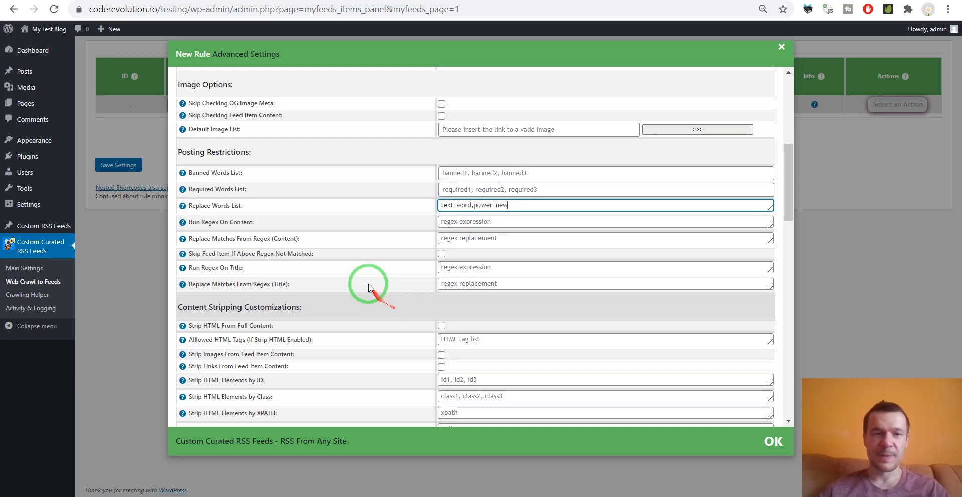
- Examine the regex and replacement settings for content and title, including the option to skip feed items when the regex is not matched
left_click(449, 222)
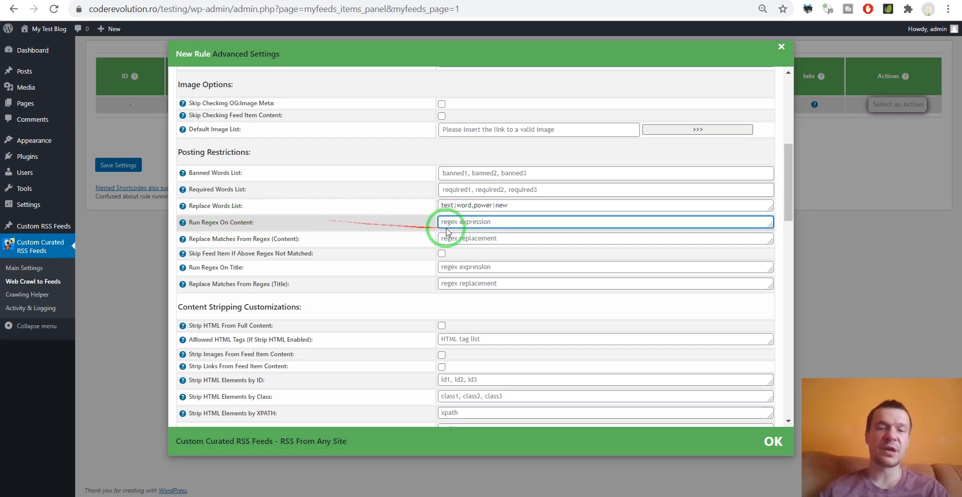
left_click_drag(201, 239, 287, 240)
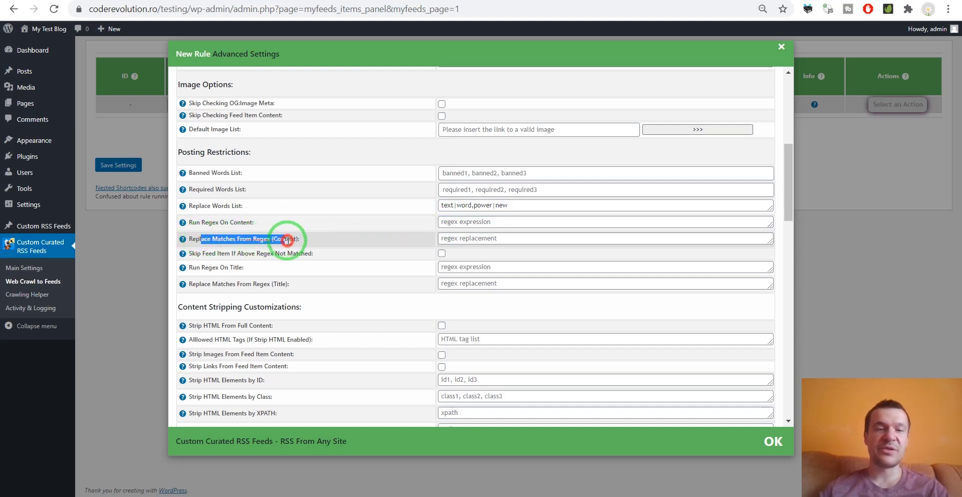
left_click(471, 238)
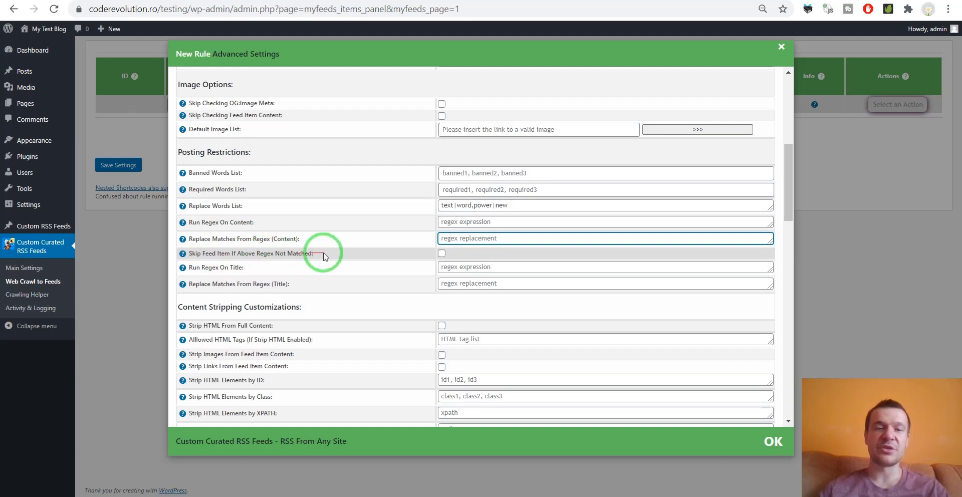
left_click(442, 253)
left_click(451, 223)
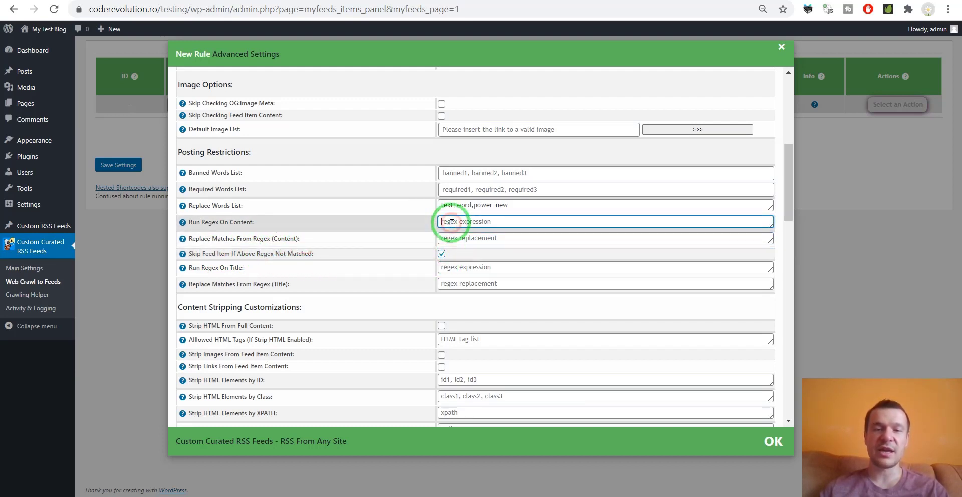
left_click(441, 221)
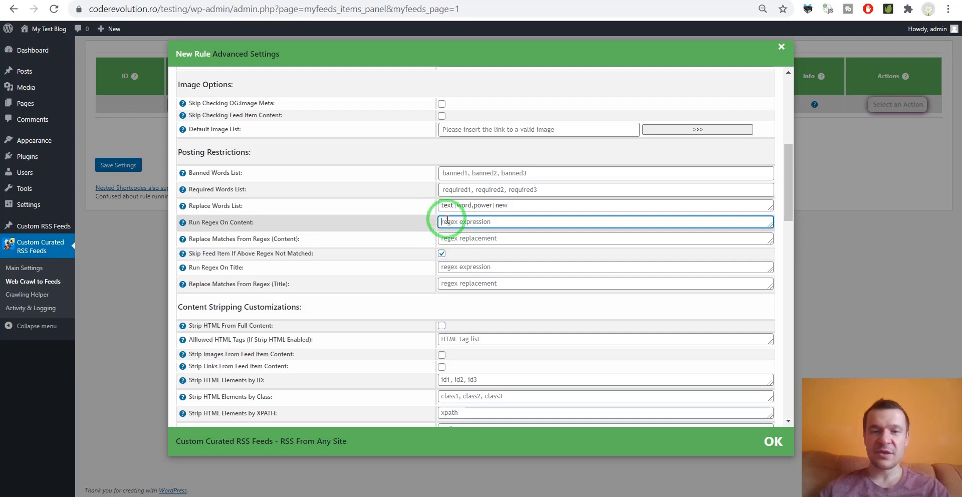
left_click(441, 253)
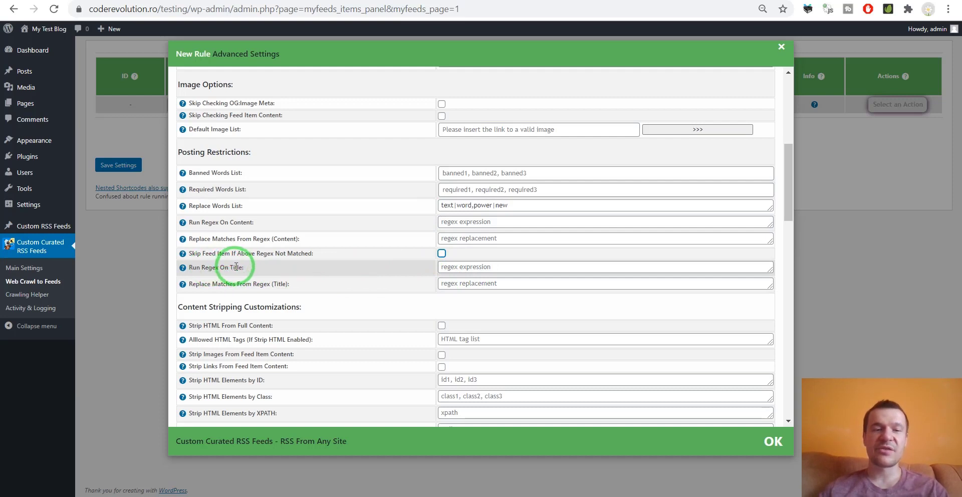
left_click(447, 284)
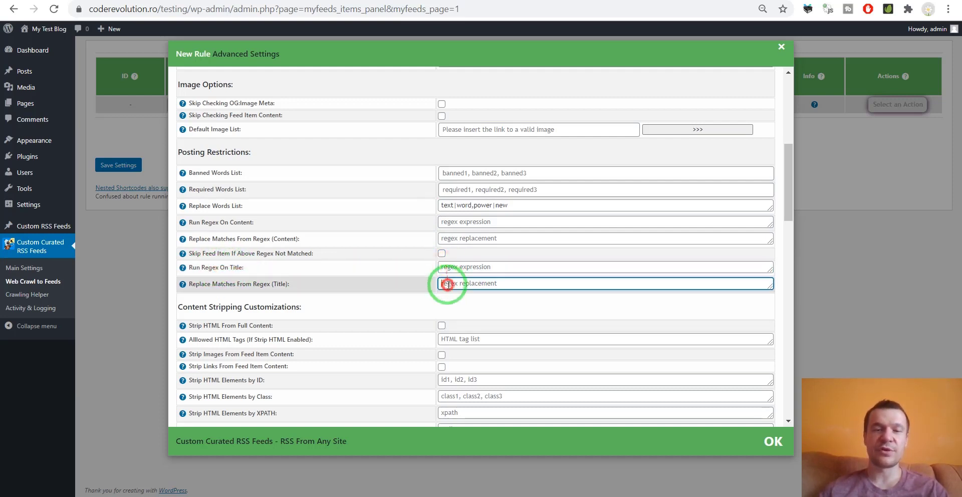
left_click(448, 267)
left_click(448, 283)
left_click(449, 267)
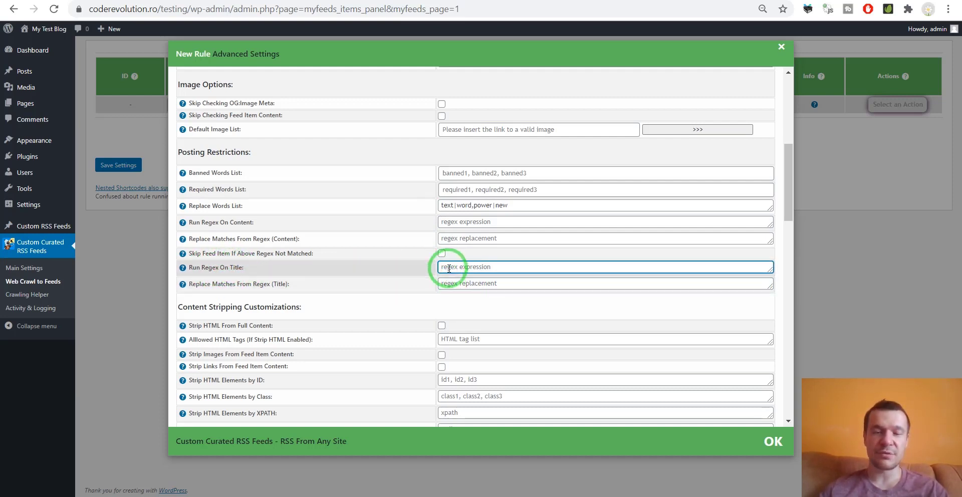
left_click(449, 282)
- Examine the content stripping settings for HTML, allowed tags, images, links, and elements by ID and class
scroll(391, 279, "down", 2)
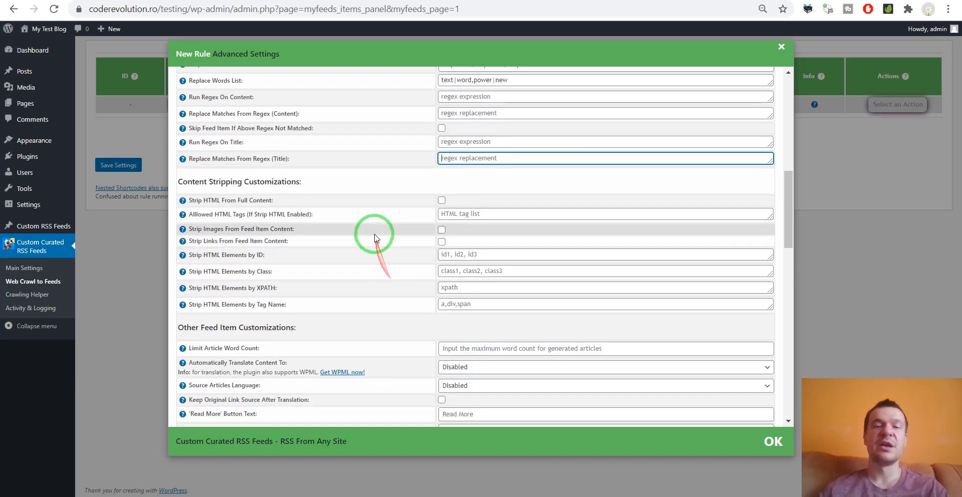
scroll(377, 225, "down", 1)
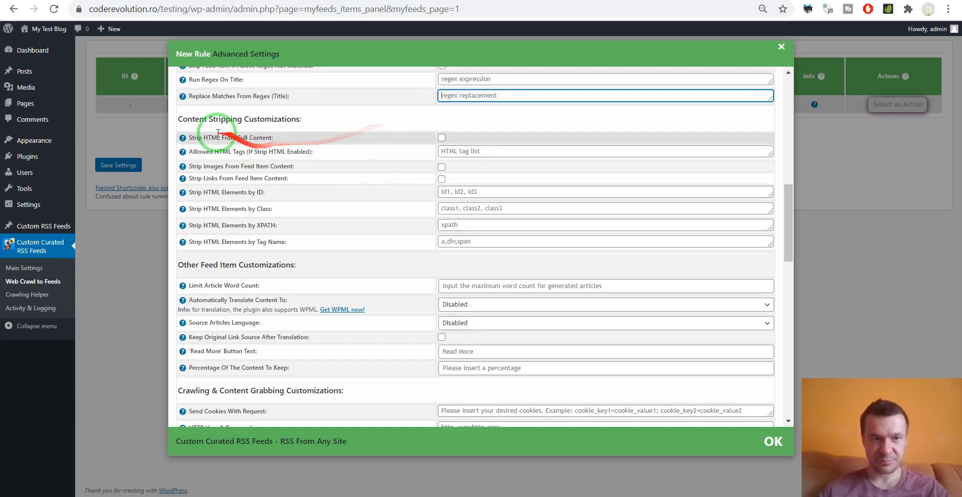
left_click_drag(202, 137, 273, 141)
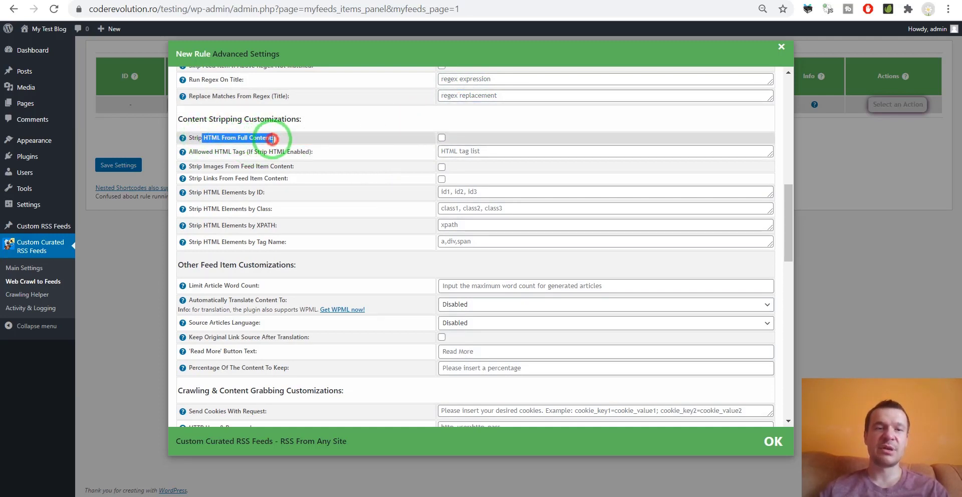
left_click_drag(198, 152, 411, 153)
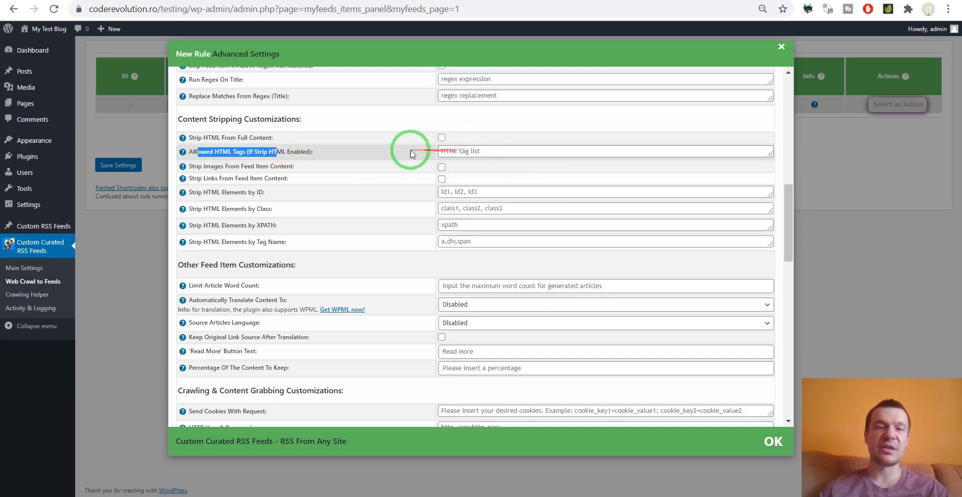
left_click(416, 152)
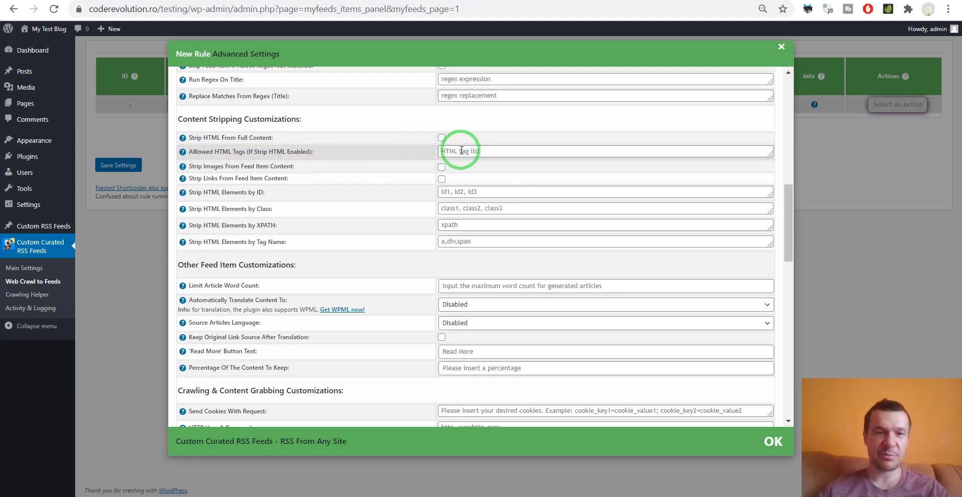
left_click(215, 154)
left_click(205, 168)
left_click_drag(201, 166, 287, 167)
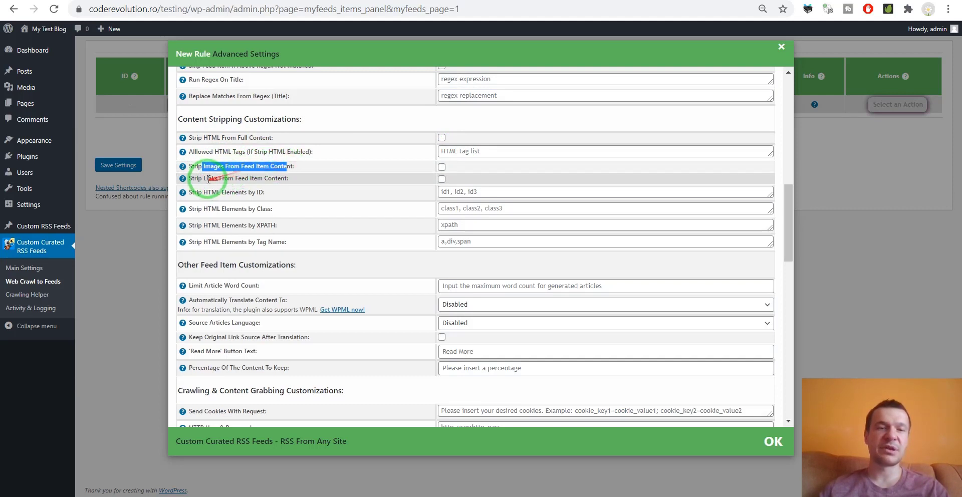
left_click_drag(196, 178, 264, 192)
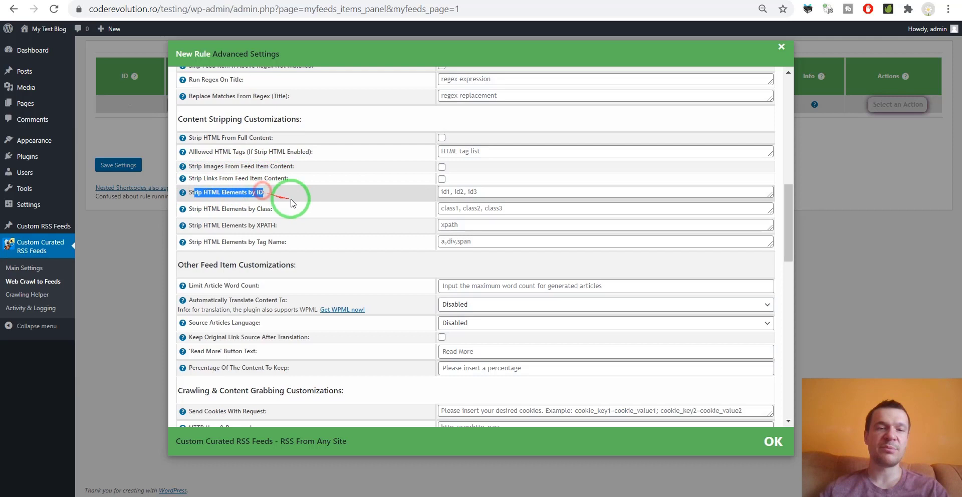
left_click(443, 191)
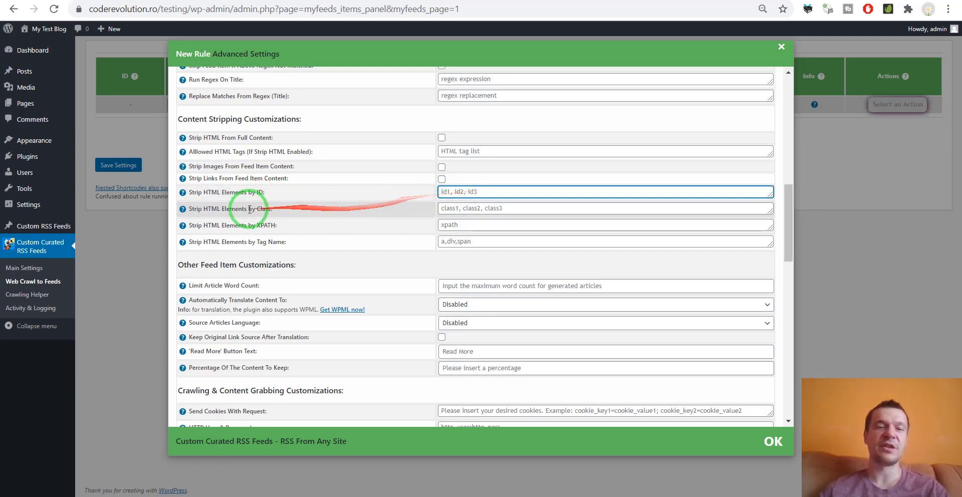
left_click(453, 208)
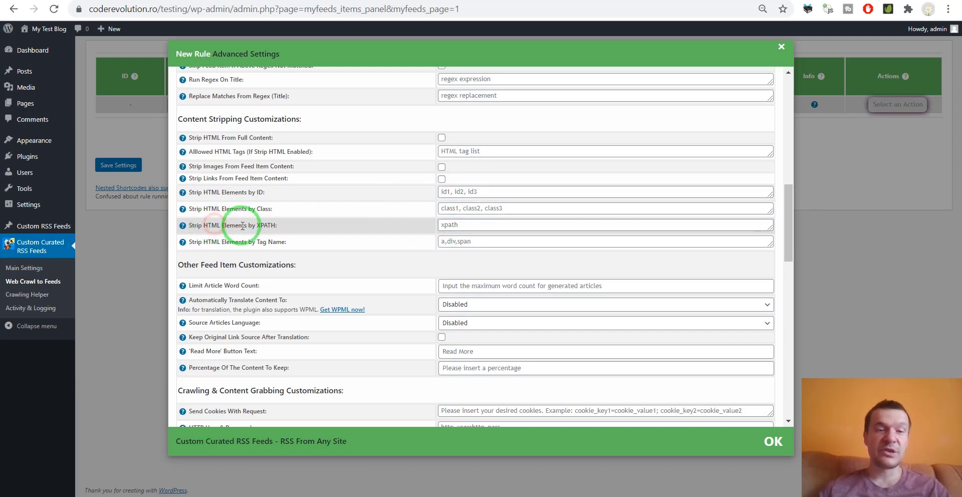
- Examine the settings for stripping HTML elements by XPATH and by tag name
left_click(454, 225)
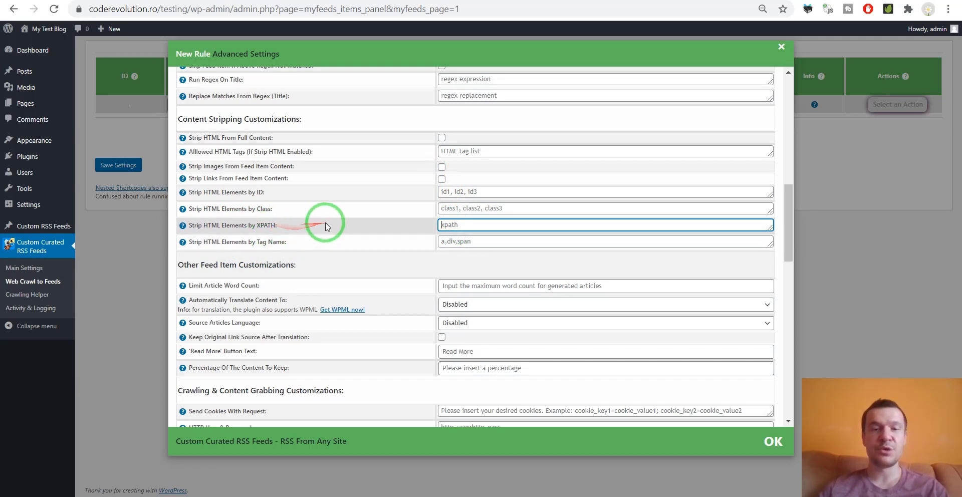
double_click(205, 242)
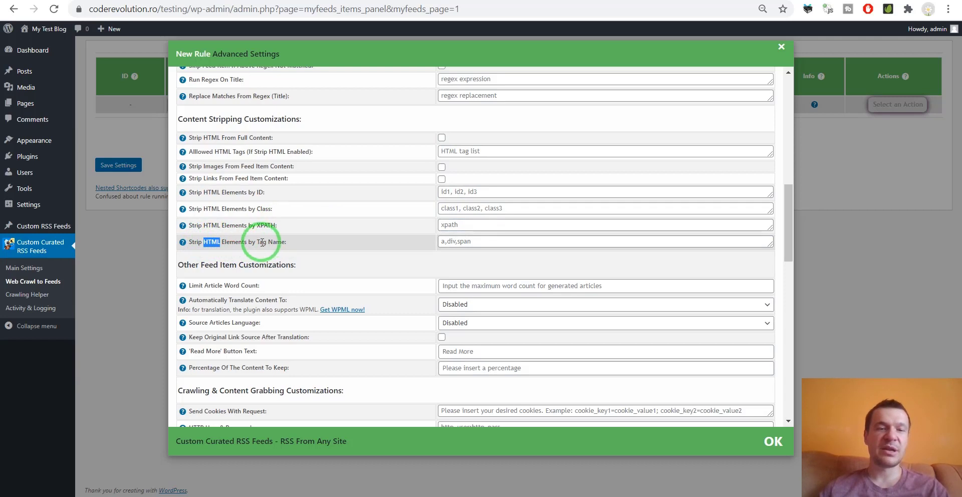
left_click(446, 241)
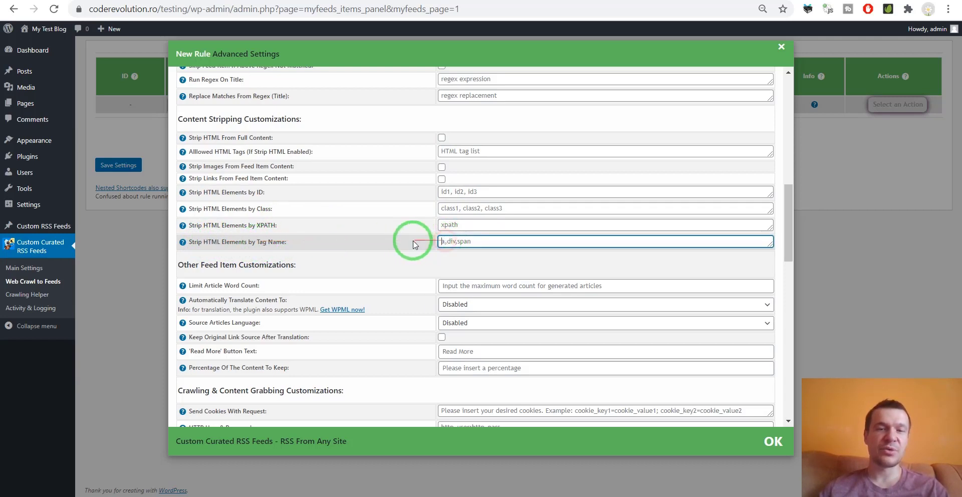
- Limit the article word count to 100 in the feed item customizations
scroll(436, 251, "down", 3)
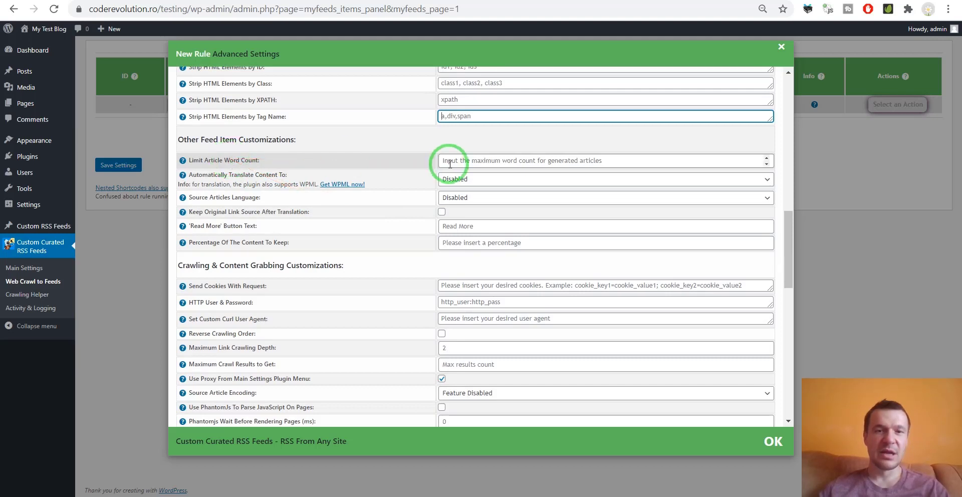
left_click(450, 161)
type("100")
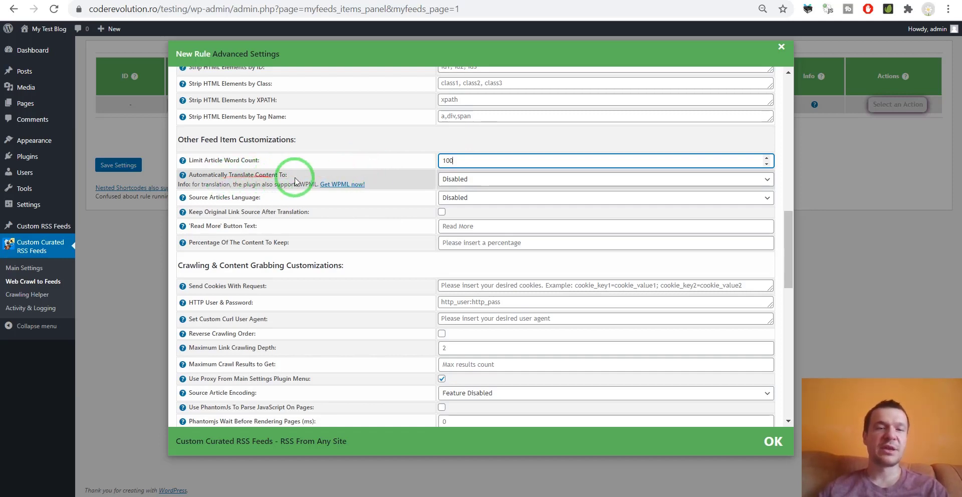
- Check the automatic translation choices and the DeepL and Google Translator key fields in the plugin's main settings
mouse_move(473, 185)
left_mouse_down()
mouse_move(479, 359)
mouse_move(461, 197)
left_mouse_up()
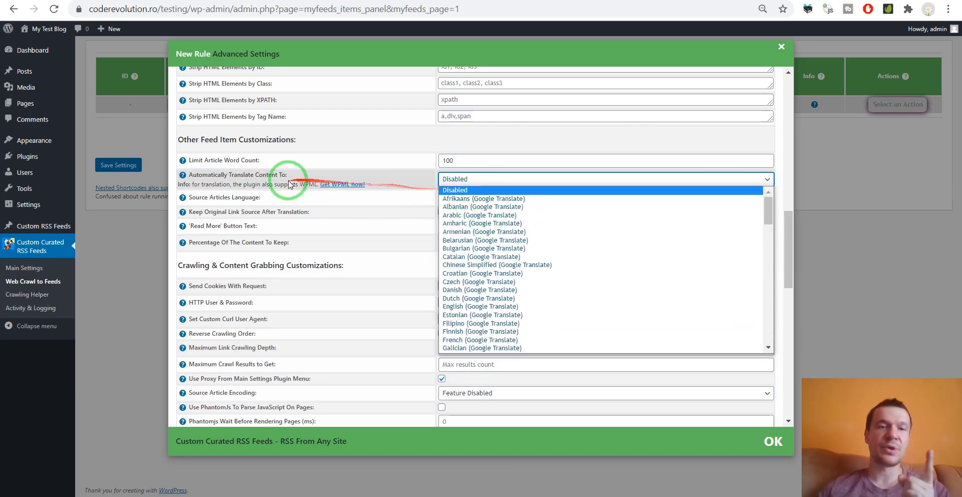
left_click(55, 242)
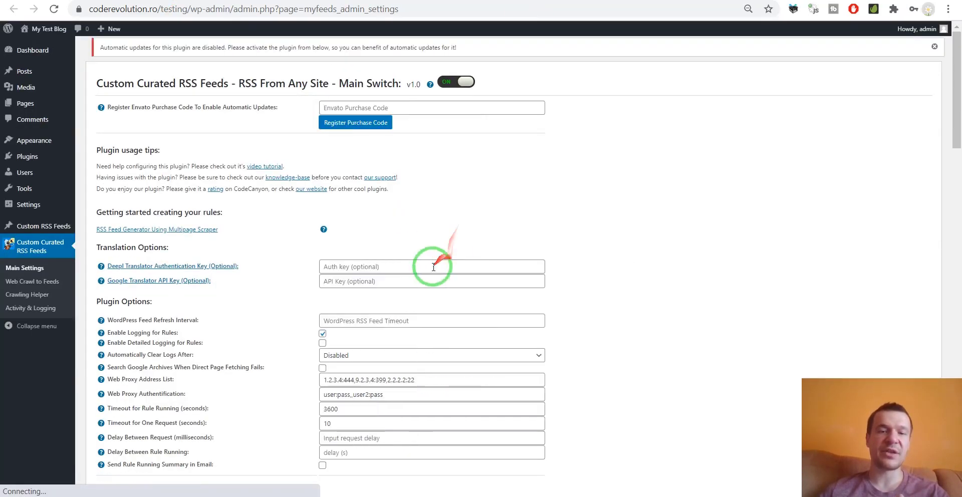
scroll(351, 211, "down", 1)
left_click(332, 202)
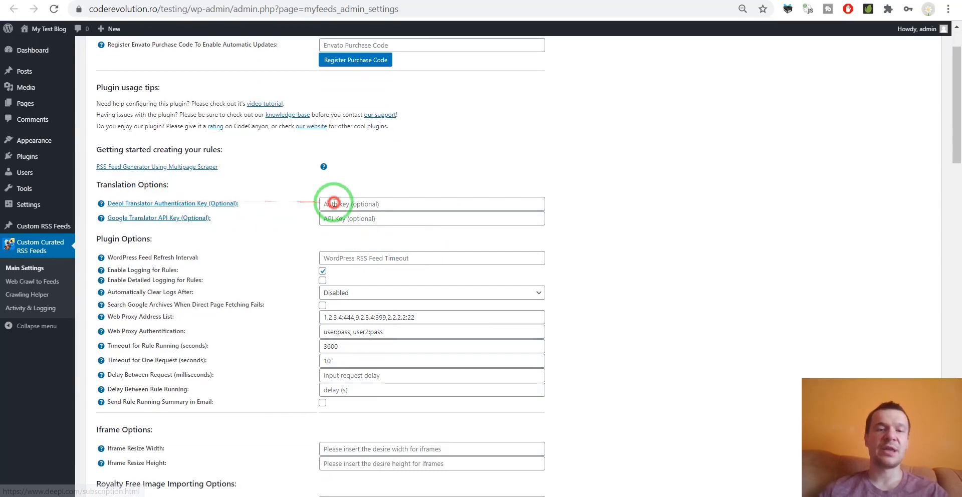
left_click(217, 141)
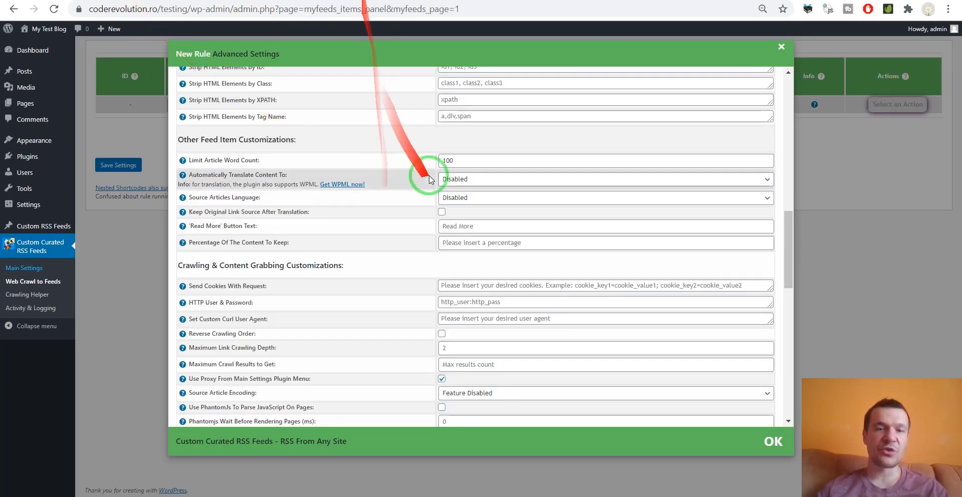
- Browse the available languages for automatic content translation and for the source articles
left_click(448, 180)
scroll(476, 262, "down", 10)
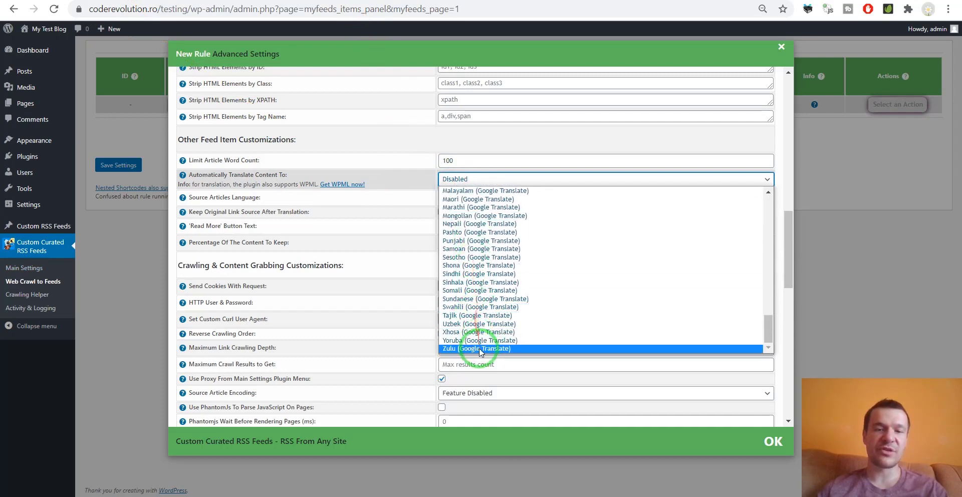
left_click(321, 197)
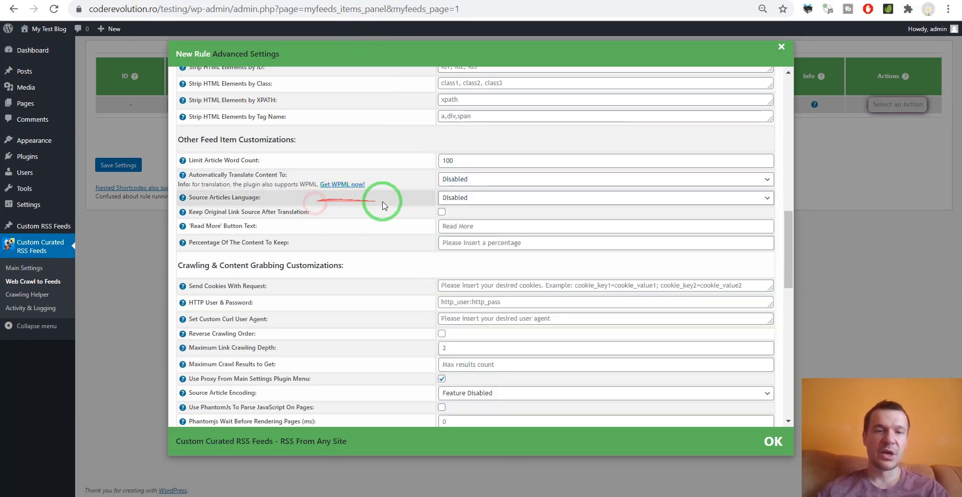
left_click(441, 197)
scroll(471, 253, "down", 5)
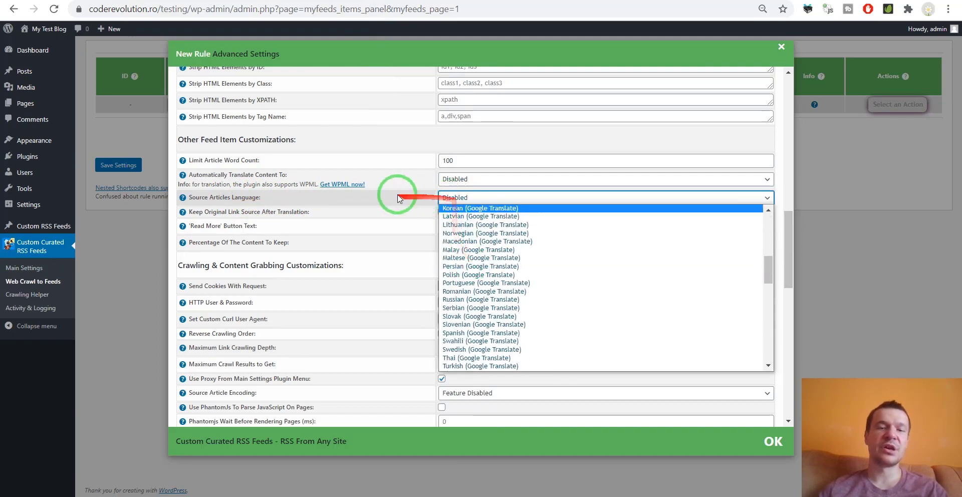
left_click(361, 197)
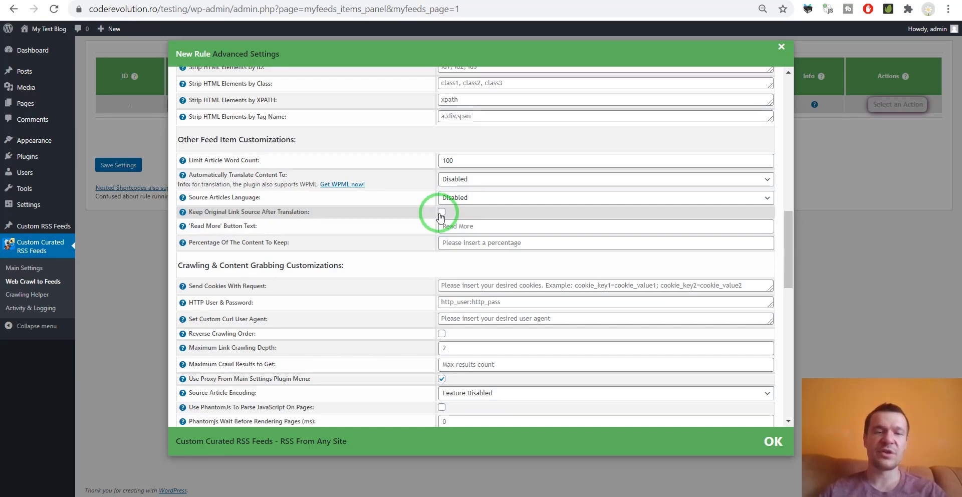
- Clear the article word count limit and try 40 as the percentage of content to keep, removing it again
left_click_drag(188, 226, 457, 227)
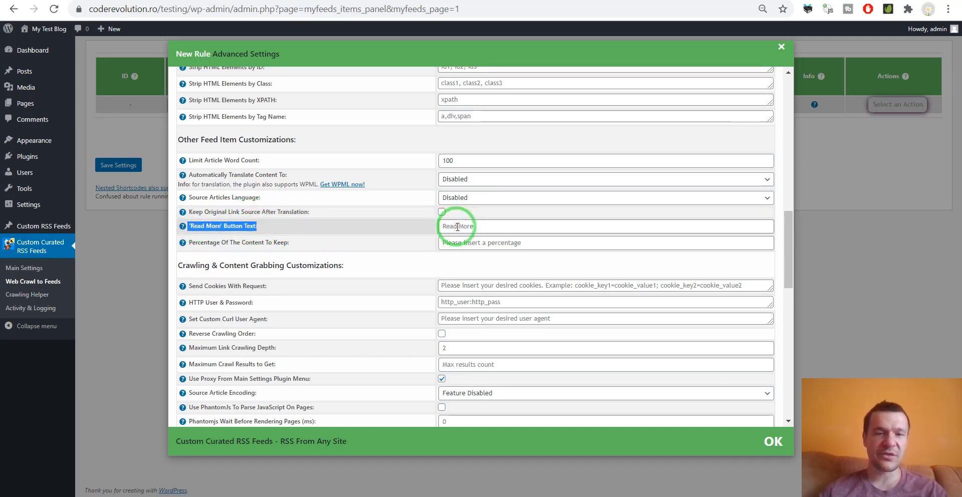
left_click_drag(198, 242, 396, 245)
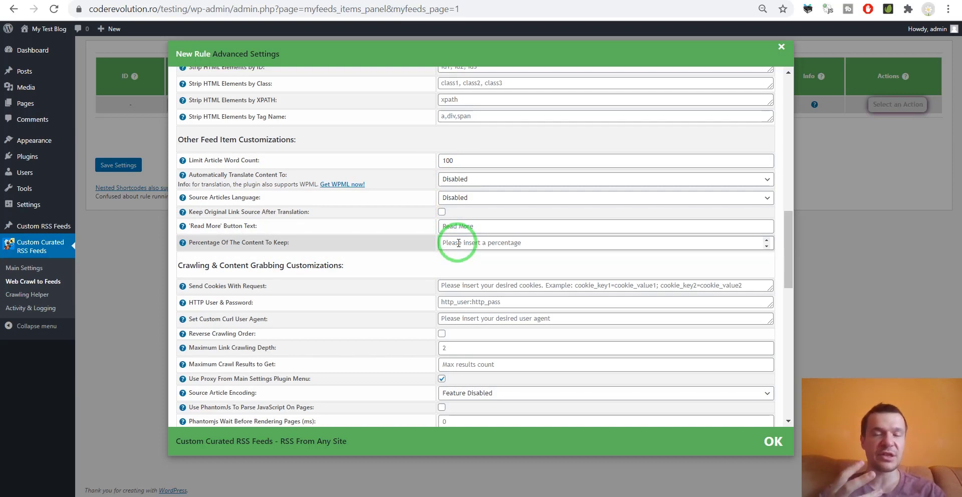
left_click_drag(439, 160, 454, 161)
key("BackSpace")
left_click(443, 245)
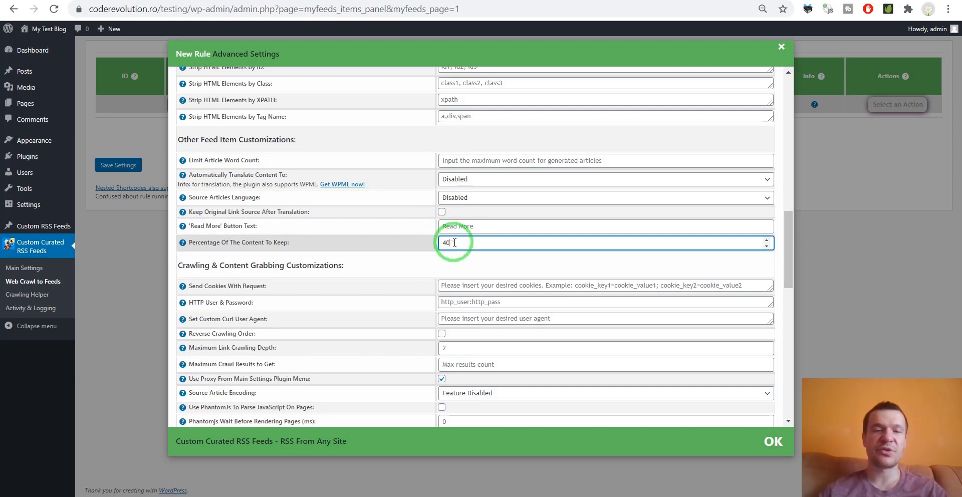
key("BackSpace")
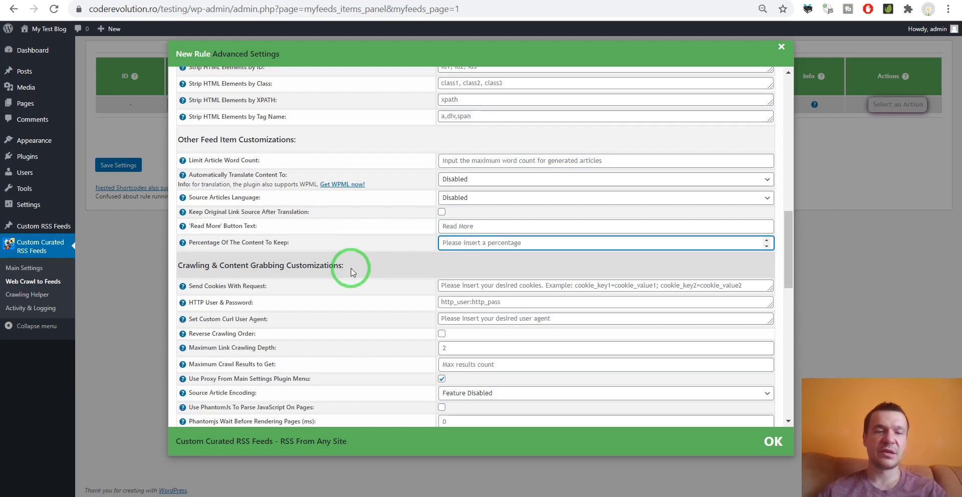
- Review the crawling and content grabbing settings, including maximum link crawling depth and use of the main settings proxy
scroll(353, 272, "down", 2)
scroll(351, 271, "down", 1)
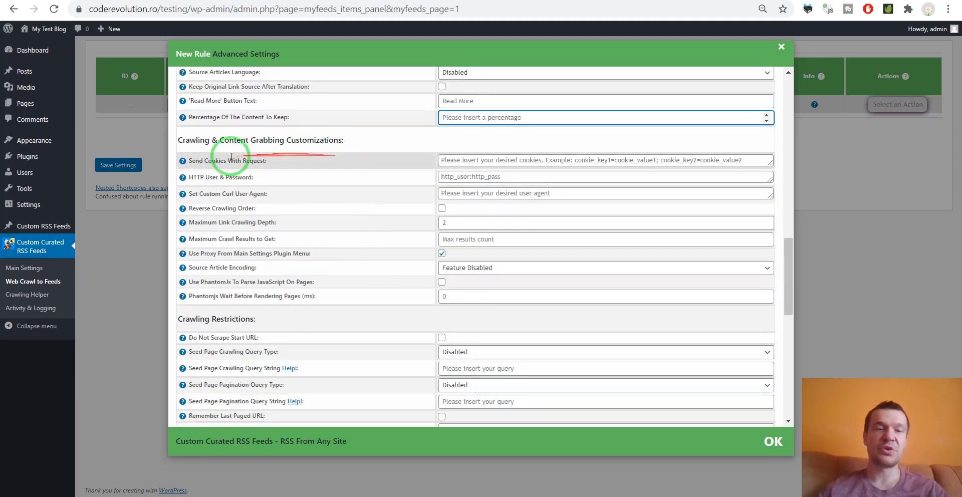
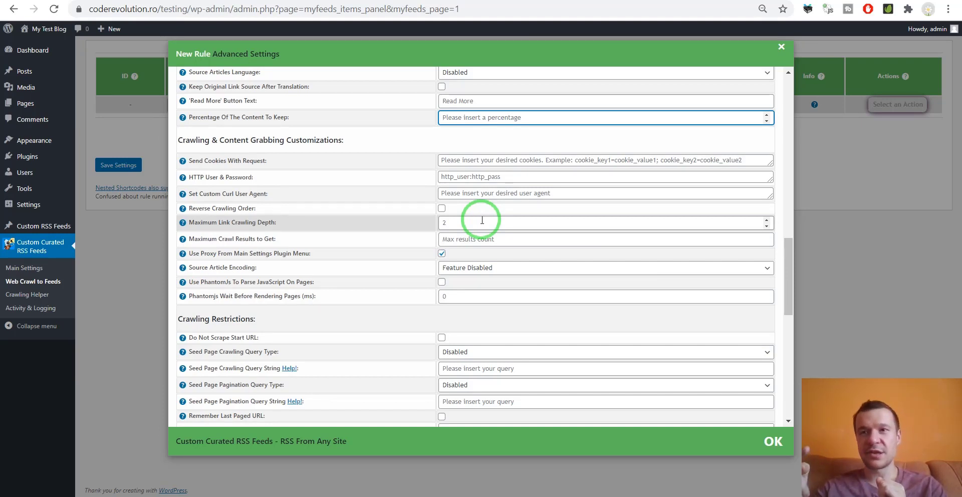
left_click(482, 221)
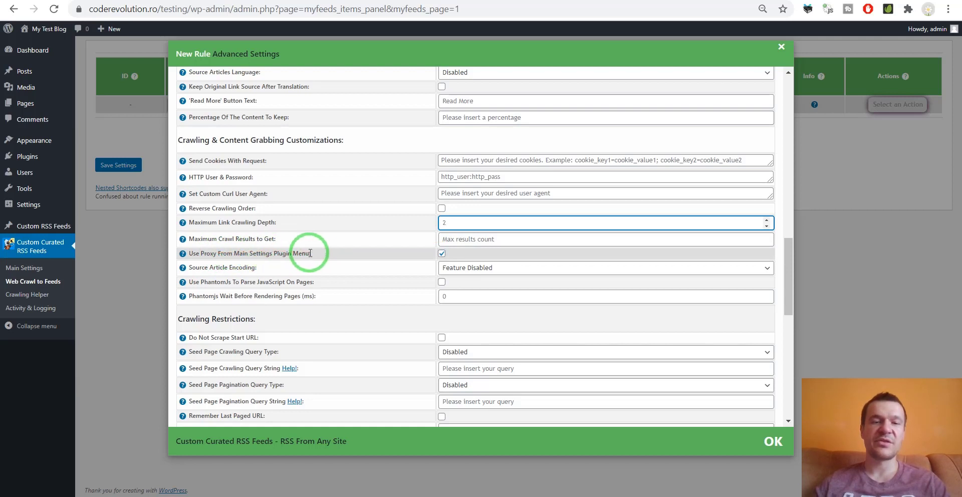
left_click(442, 254)
left_click(444, 257)
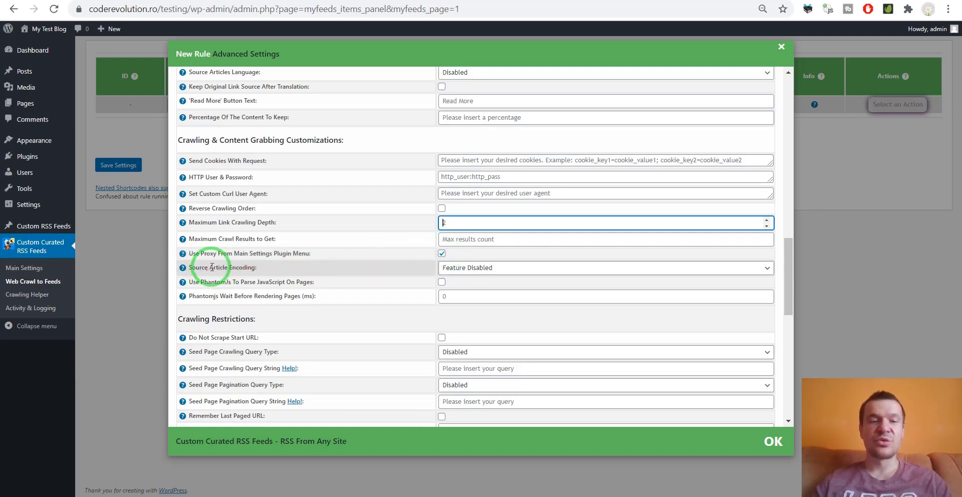
- Browse the source article encodings and keep Feature Disabled selected
left_click(451, 268)
scroll(465, 316, "down", 5)
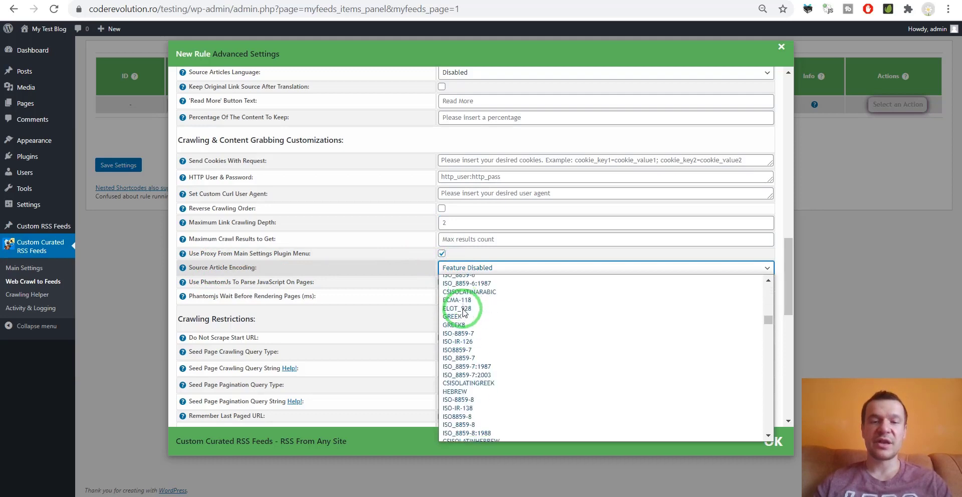
scroll(481, 321, "down", 5)
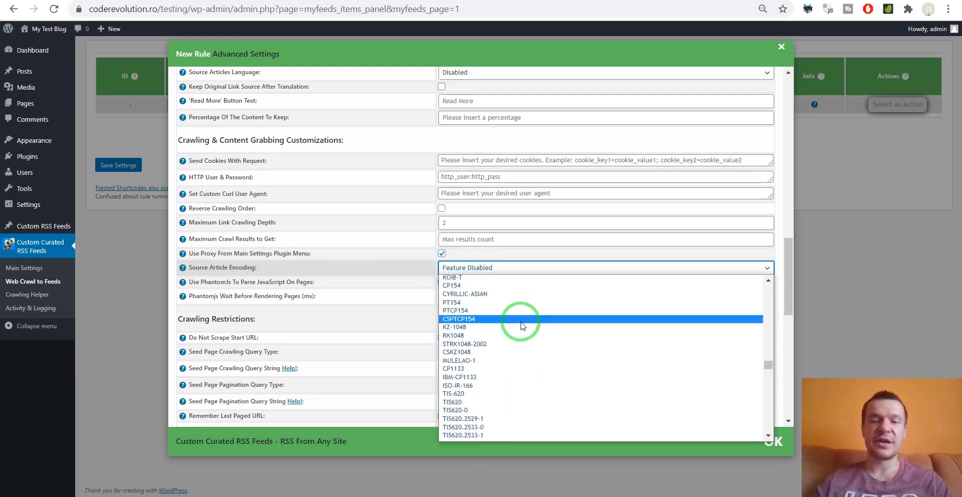
scroll(521, 325, "up", 15)
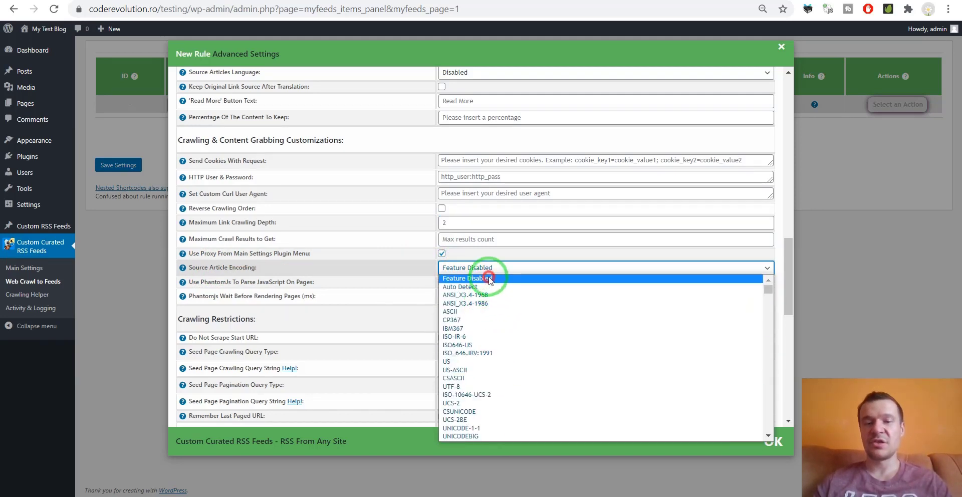
left_click(489, 279)
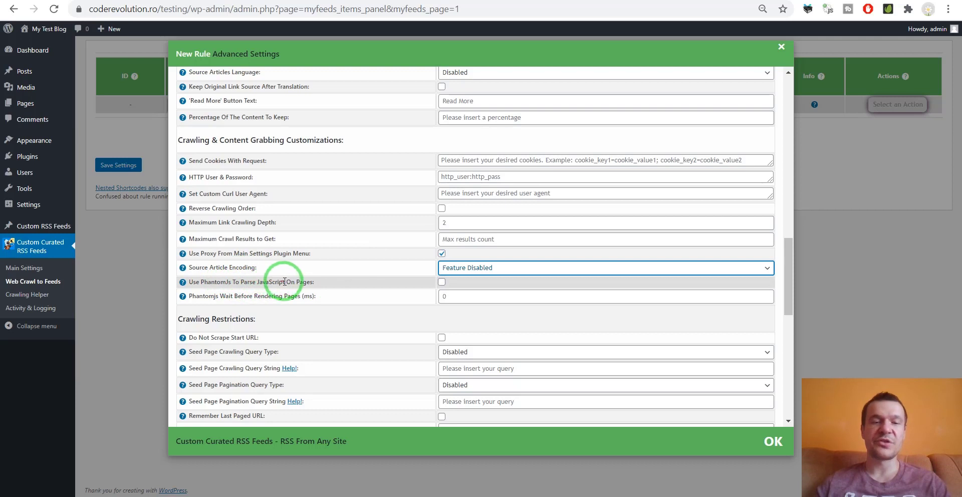
- Examine the PhantomJS options for parsing JavaScript on pages and waiting before rendering
left_click(442, 283)
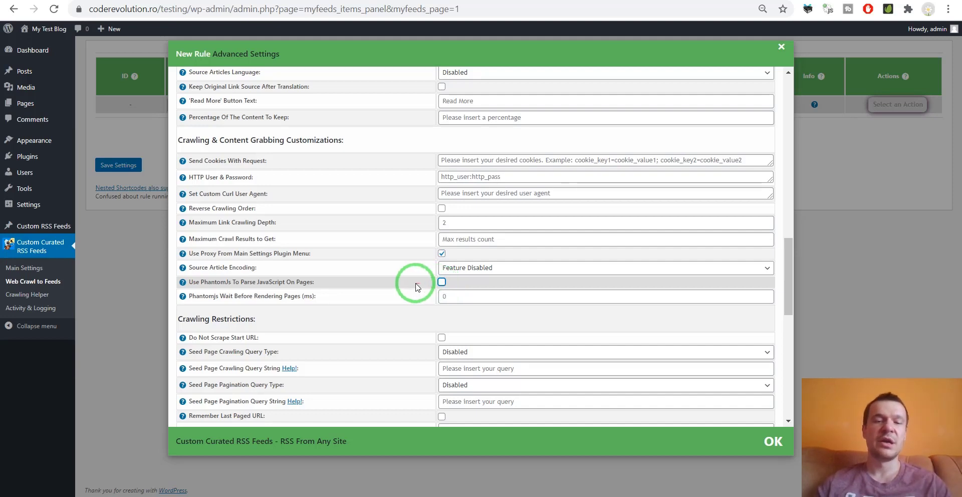
scroll(387, 287, "down", 2)
scroll(387, 286, "down", 2)
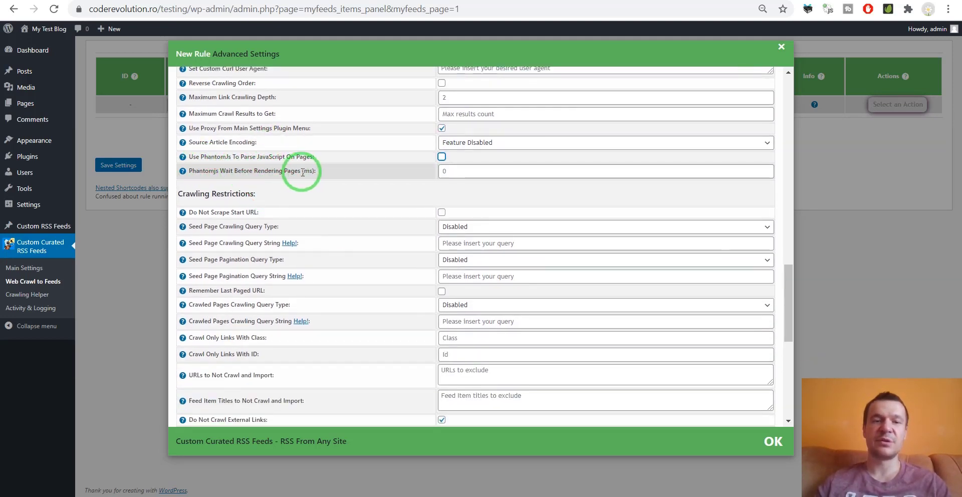
left_click(451, 170)
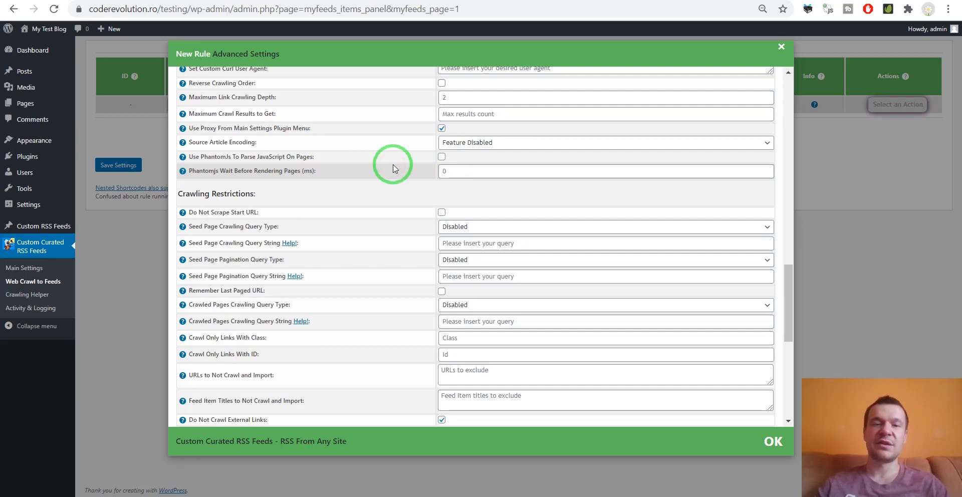
- Enable Do Not Scrape Start URL in the crawling restrictions
scroll(393, 168, "down", 2)
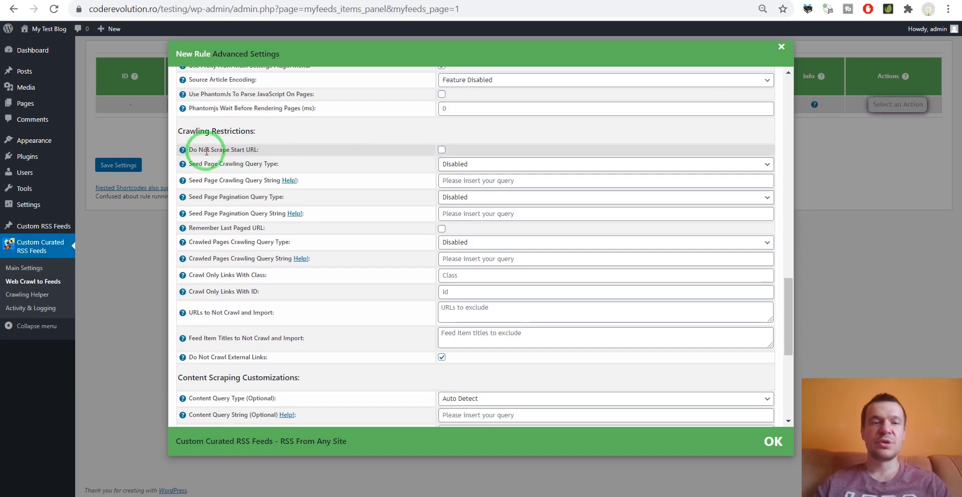
left_click(442, 150)
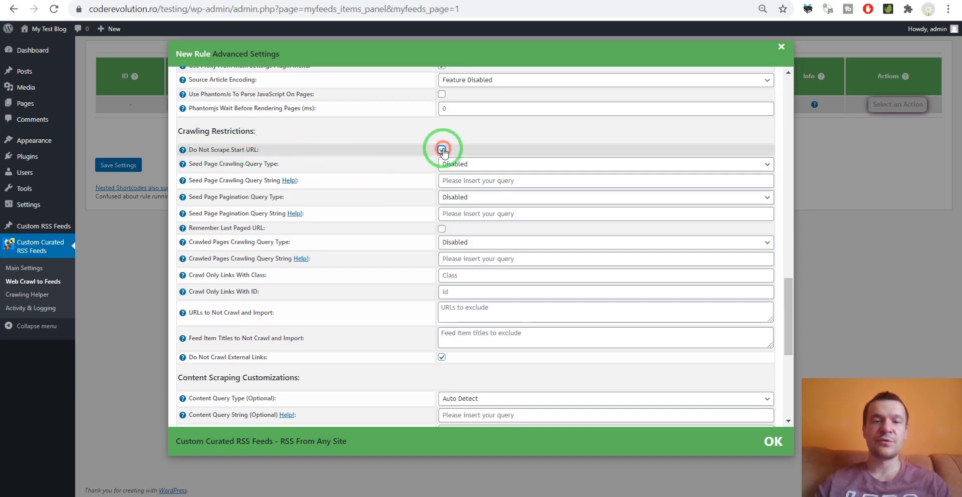
- Check the rule's scraper start URL against the Do Not Scrape Start URL restriction in its advanced settings
left_click(163, 123)
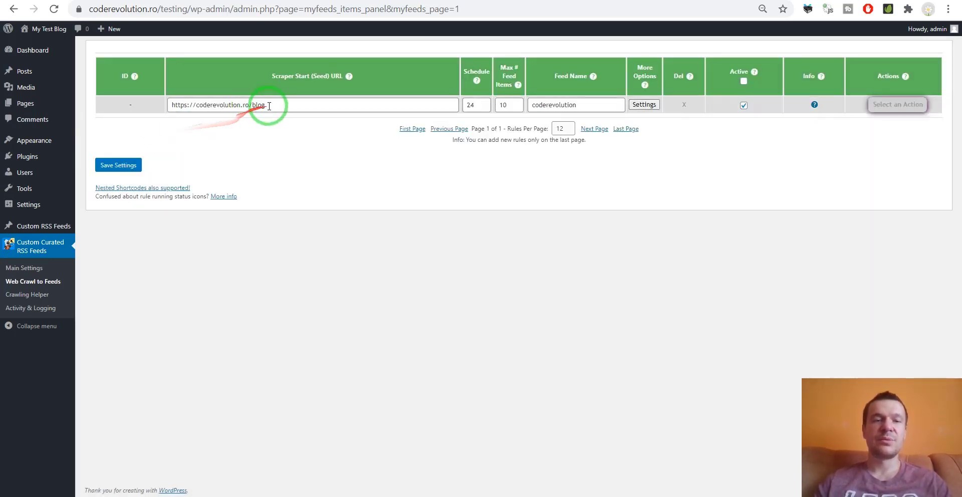
left_click_drag(266, 105, 169, 104)
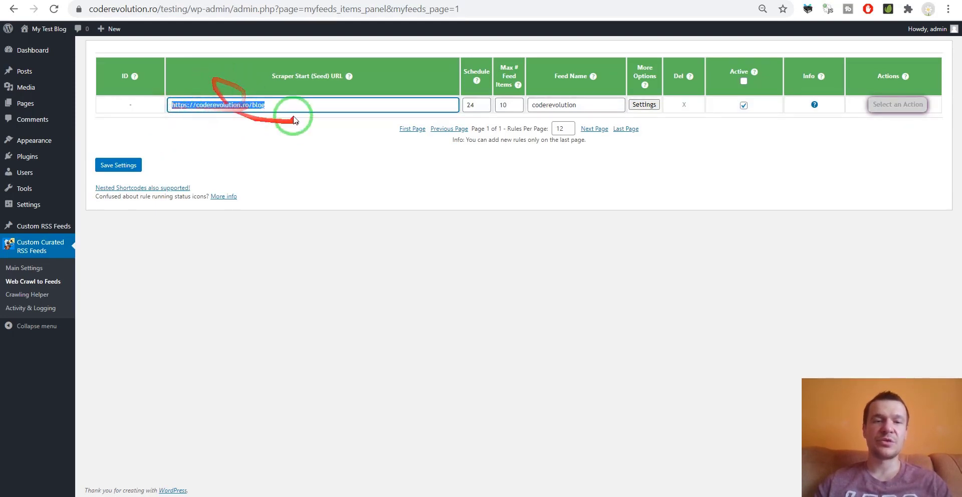
left_click(643, 105)
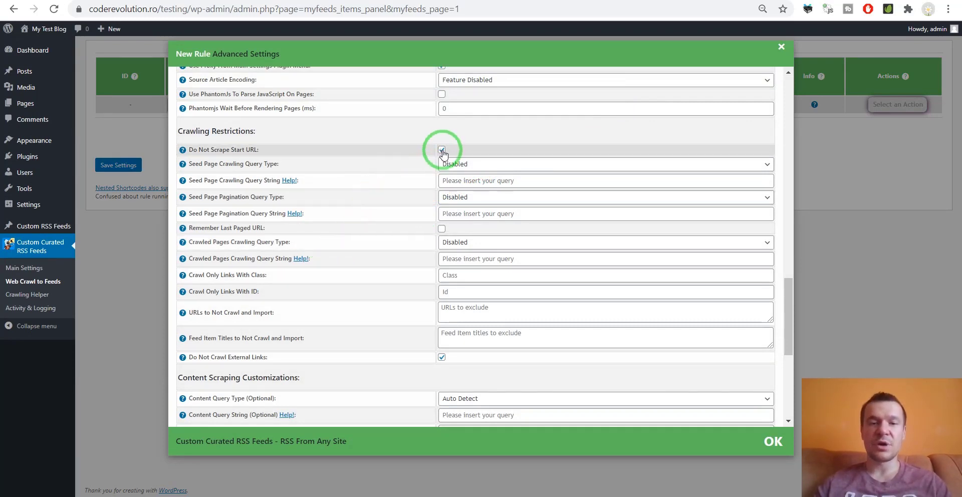
left_click(144, 132)
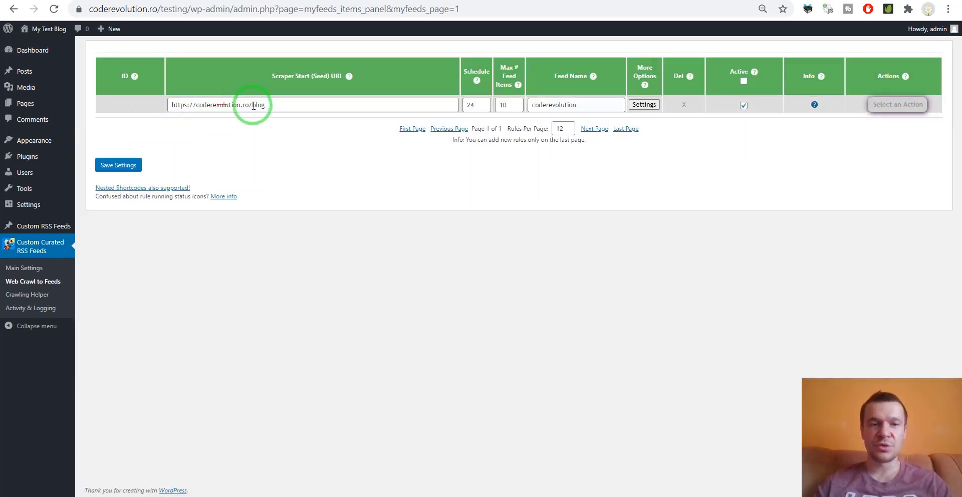
left_click(268, 104)
left_click_drag(268, 104, 174, 104)
left_click(173, 104)
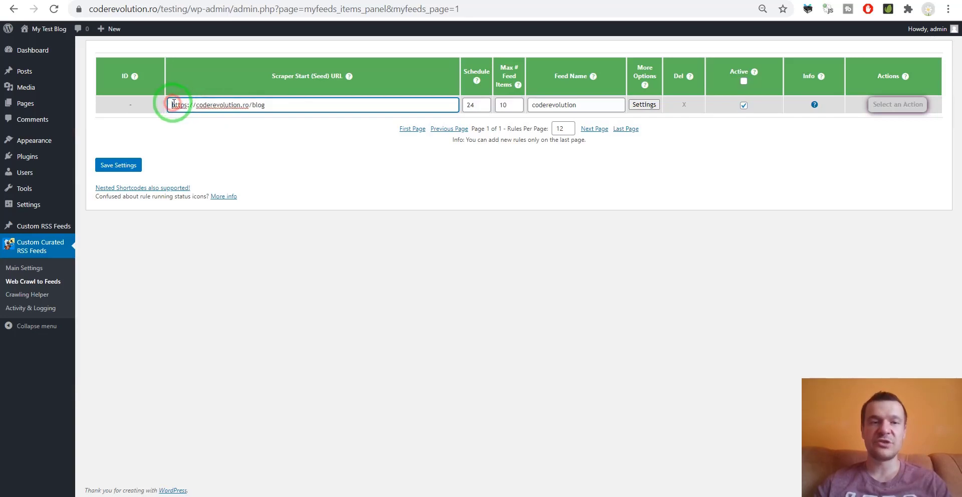
- Try Visual Selector as the rule's seed page crawling query type and close the website preview
left_click(650, 104)
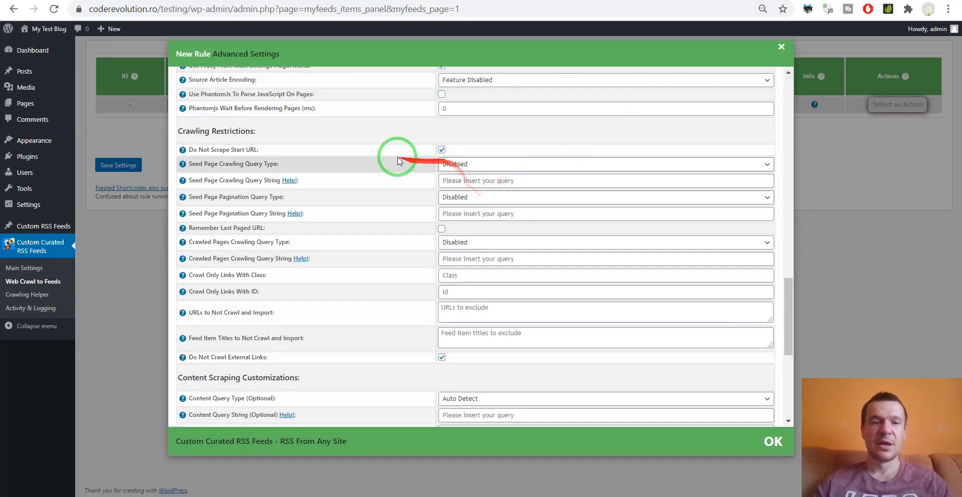
left_click(452, 166)
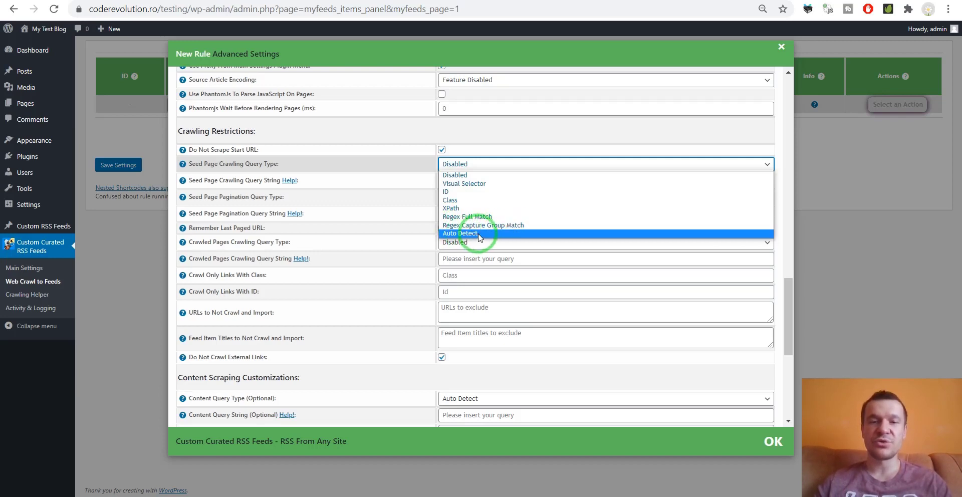
left_click(468, 187)
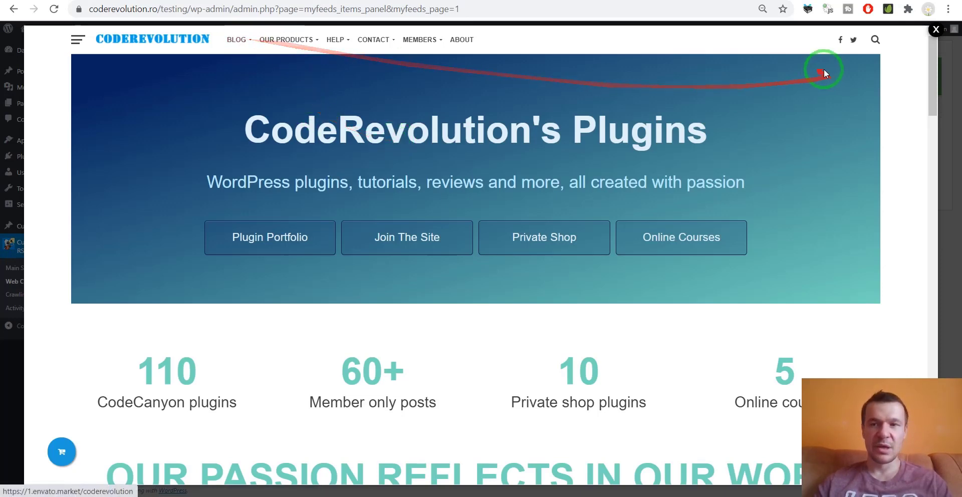
left_click(937, 30)
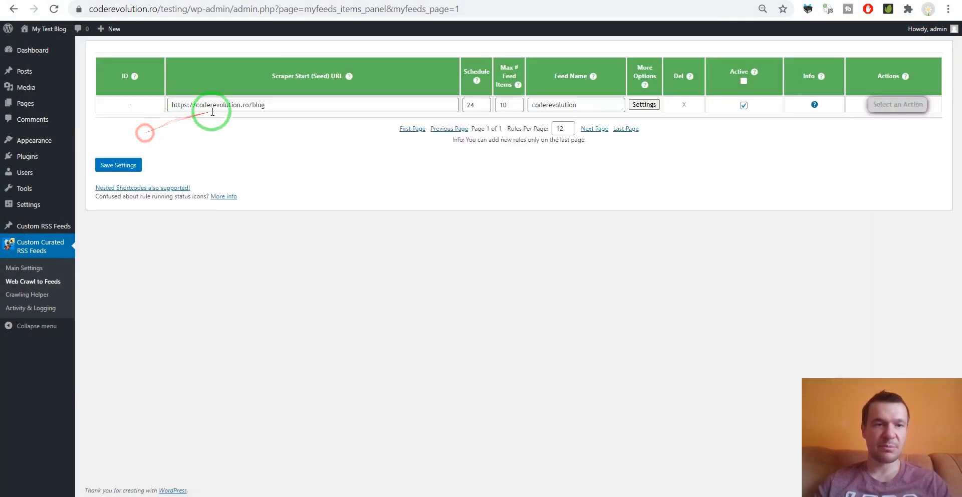
- Check the rule's scraper start URL by loading it in a separate browser tab, and return to the rule
left_click(281, 108)
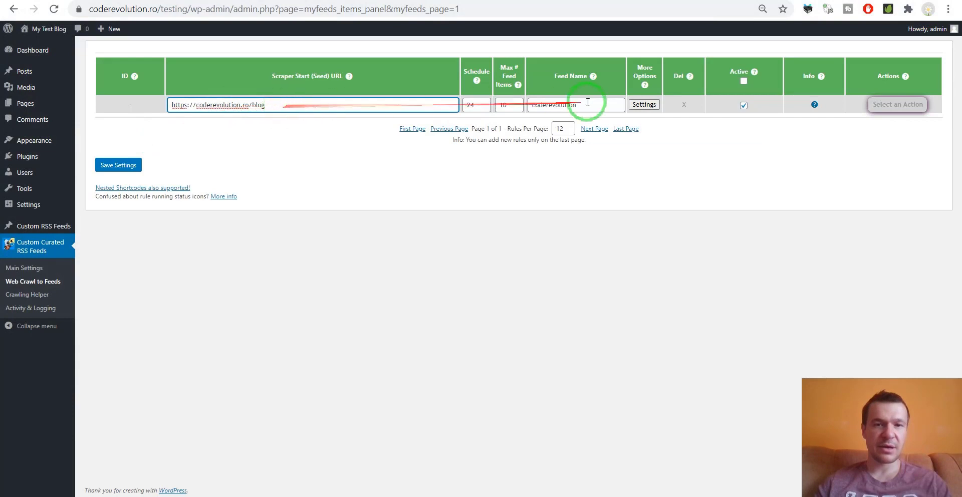
left_click(643, 105)
left_click(145, 118)
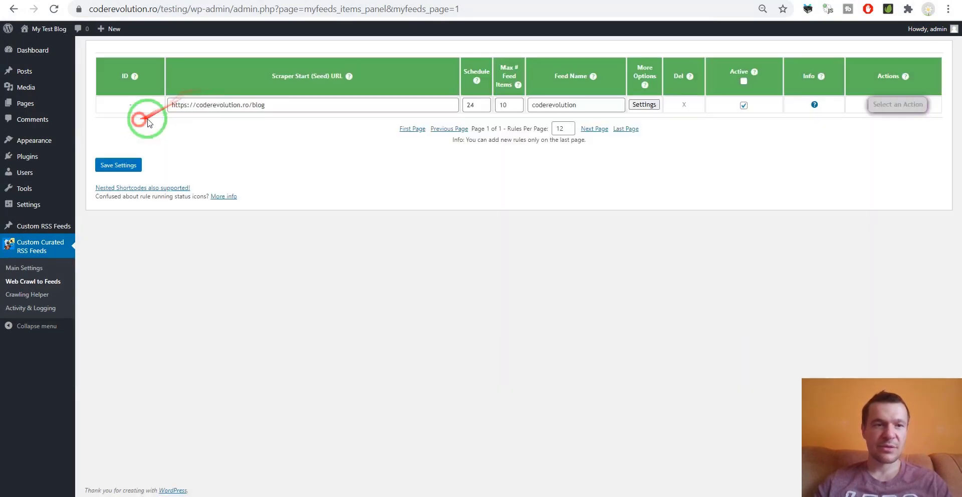
left_click_drag(284, 104, 171, 104)
key("ctrl+c")
key("ctrl+t")
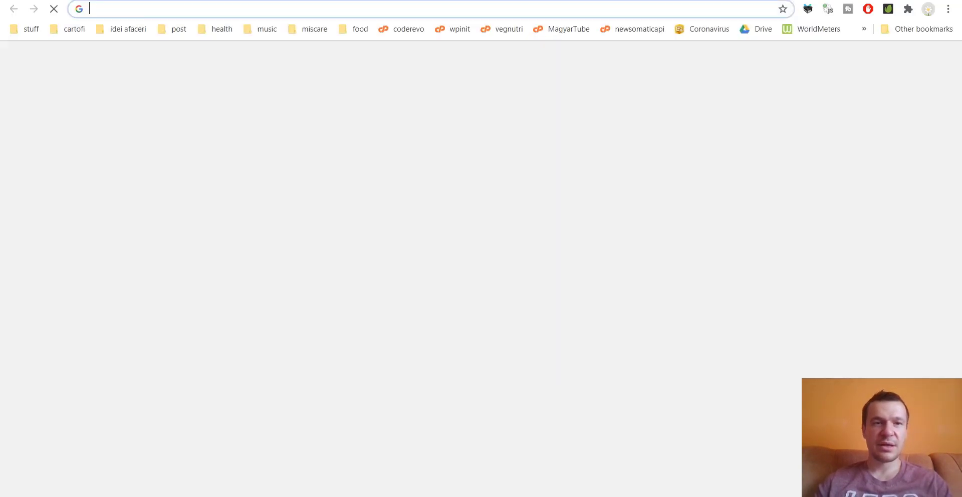
key("ctrl+v")
key("Return")
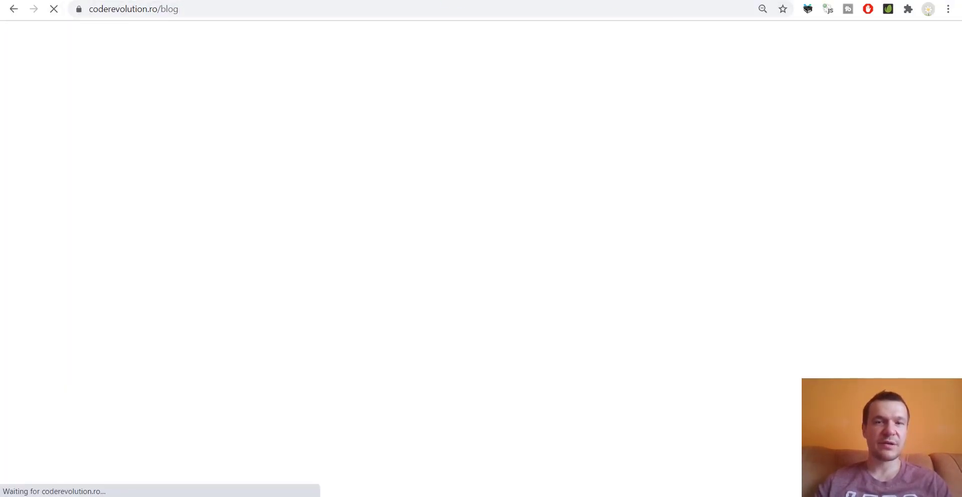
left_click(151, 9)
key("ctrl+w")
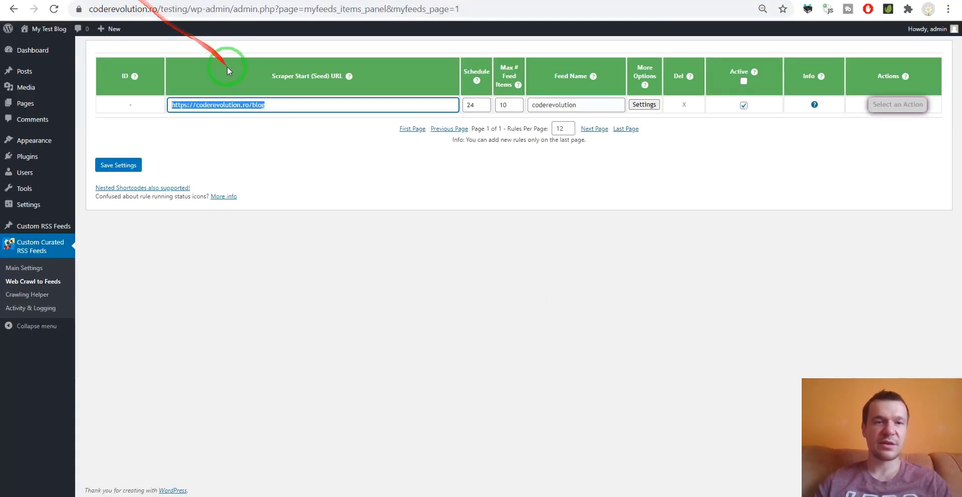
left_click(644, 104)
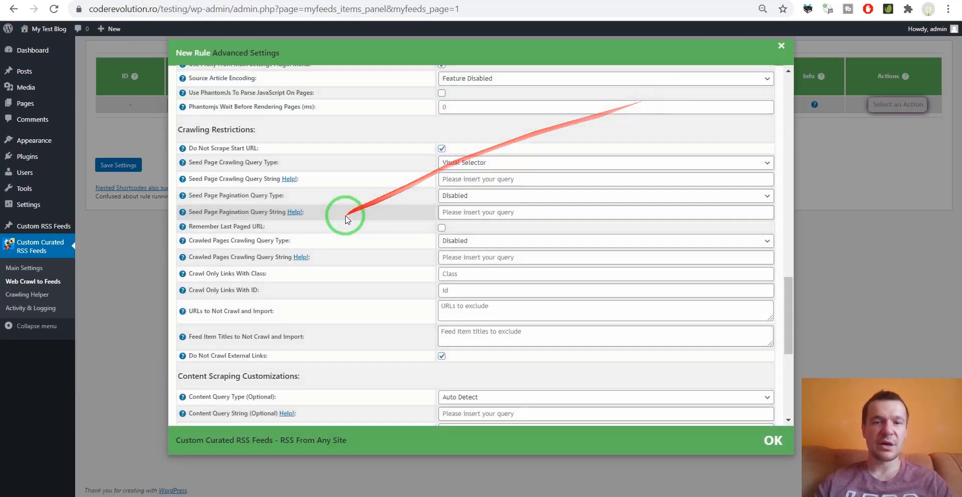
scroll(346, 216, "down", 6)
scroll(345, 216, "up", 6)
left_click_drag(446, 185, 454, 193)
left_click(456, 195)
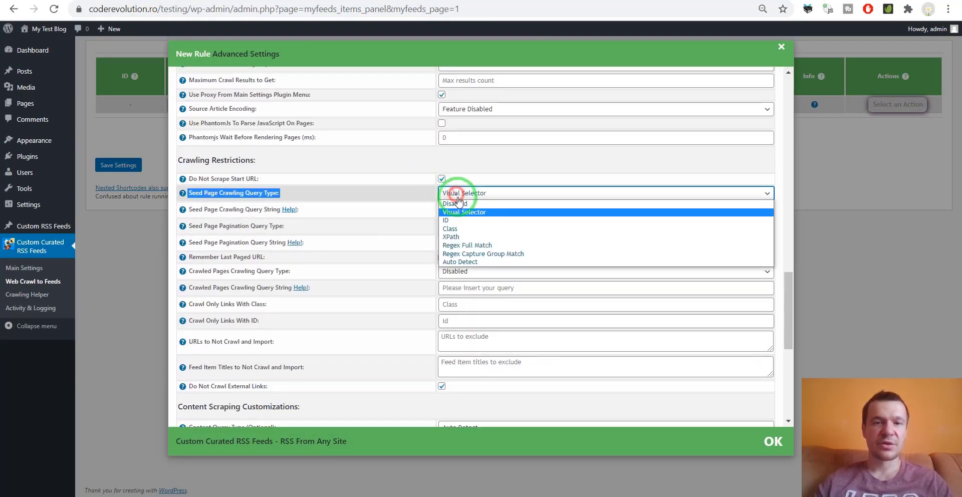
left_click(455, 204)
left_click(457, 193)
left_click(461, 212)
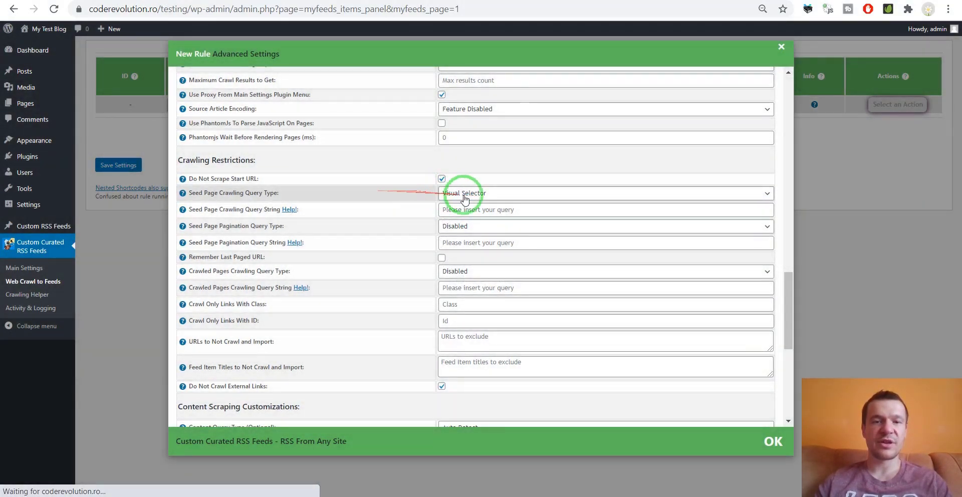
left_click(469, 194)
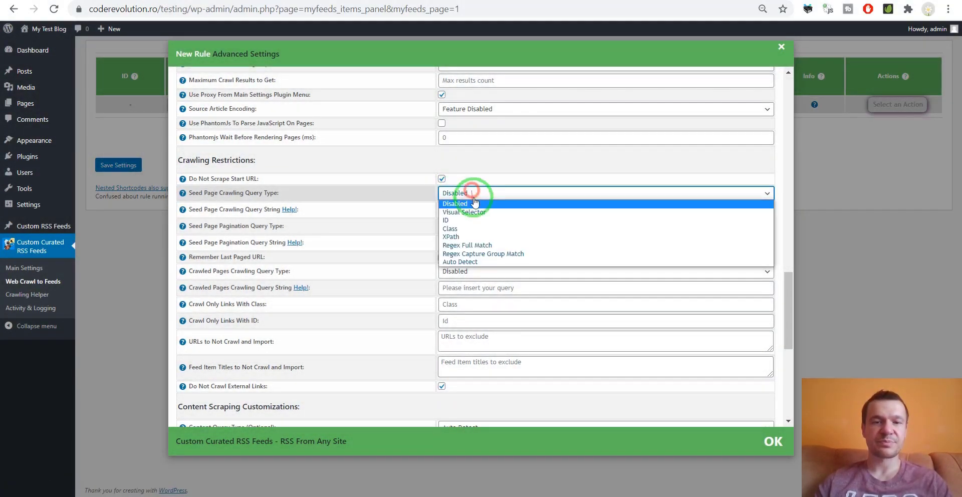
left_click(471, 212)
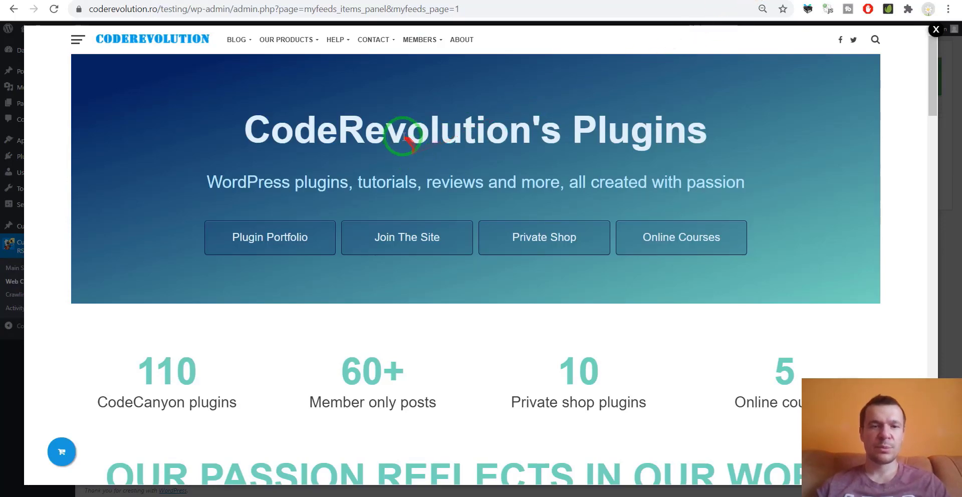
scroll(373, 153, "down", 6)
scroll(360, 150, "down", 15)
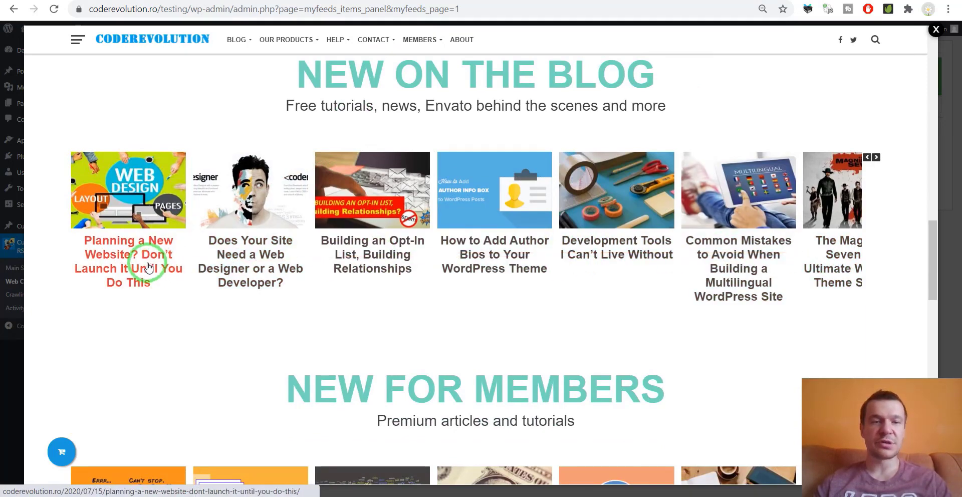
left_click(119, 259)
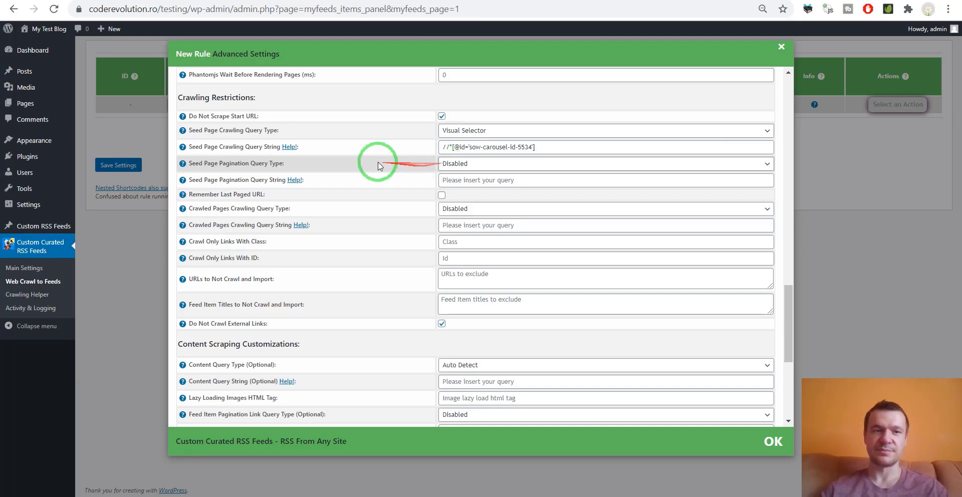
- Examine the seed page pagination query types, the Remember Last Paged URL option and the crawled pages crawling query type
left_click_drag(191, 164, 280, 163)
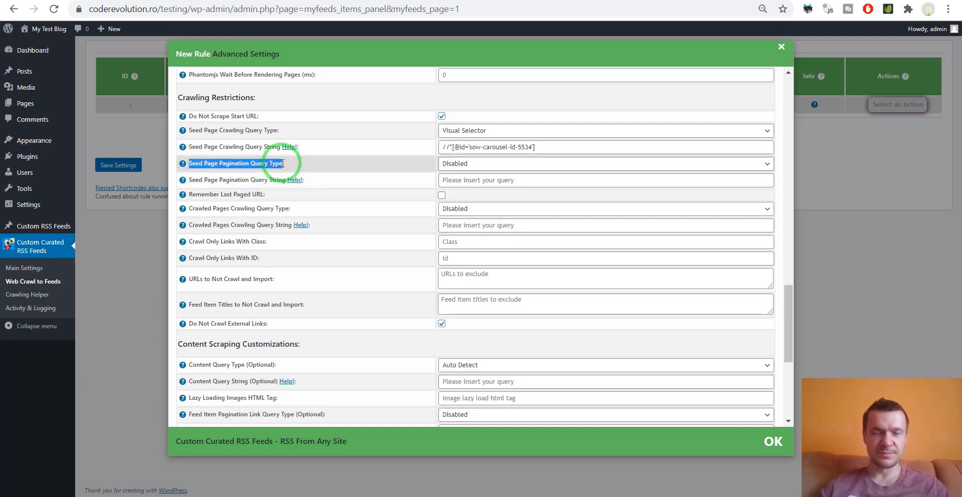
left_click(446, 162)
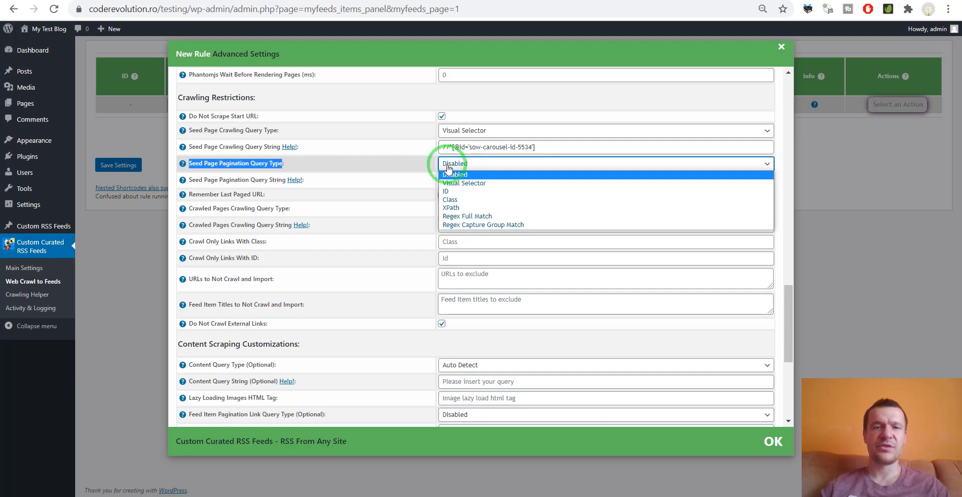
left_click(412, 165)
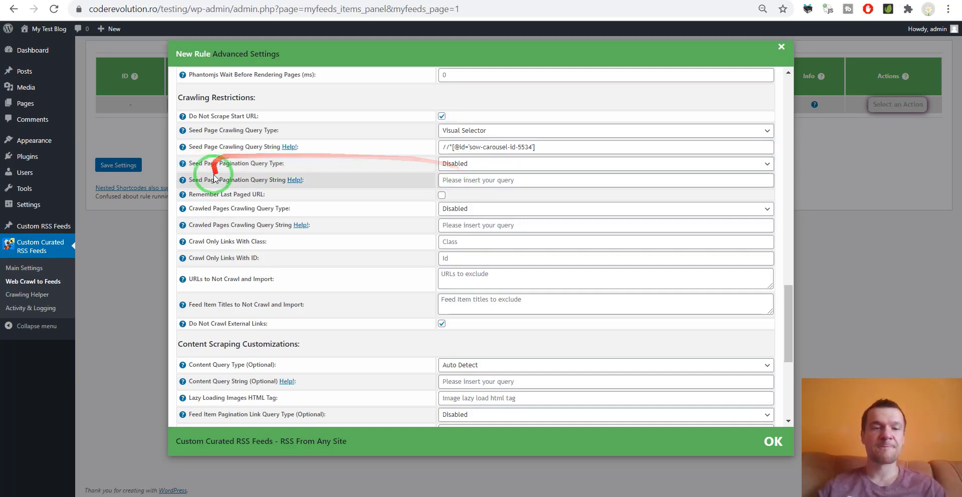
left_click(481, 164)
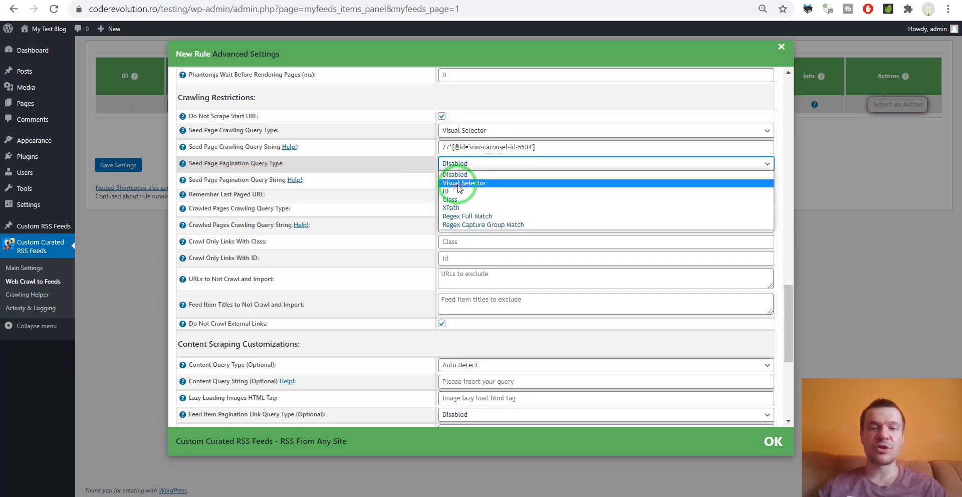
left_click(401, 173)
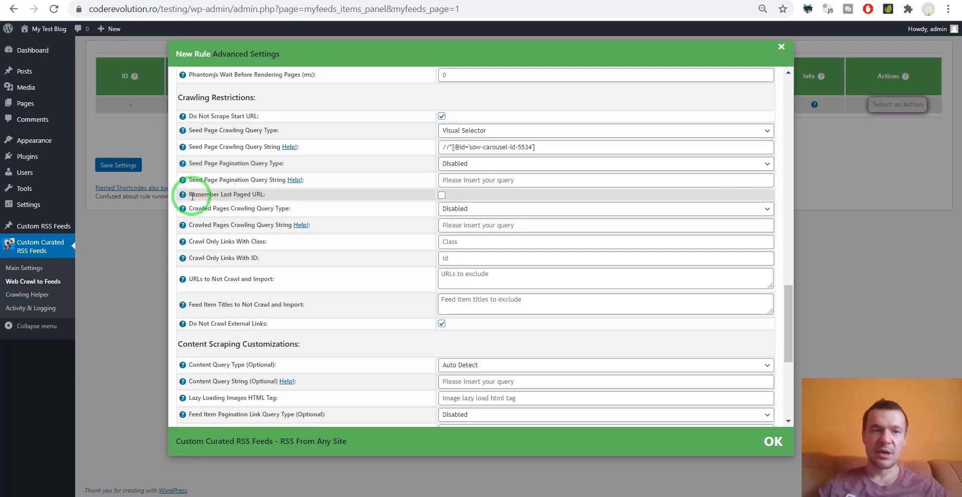
left_click_drag(264, 194, 190, 196)
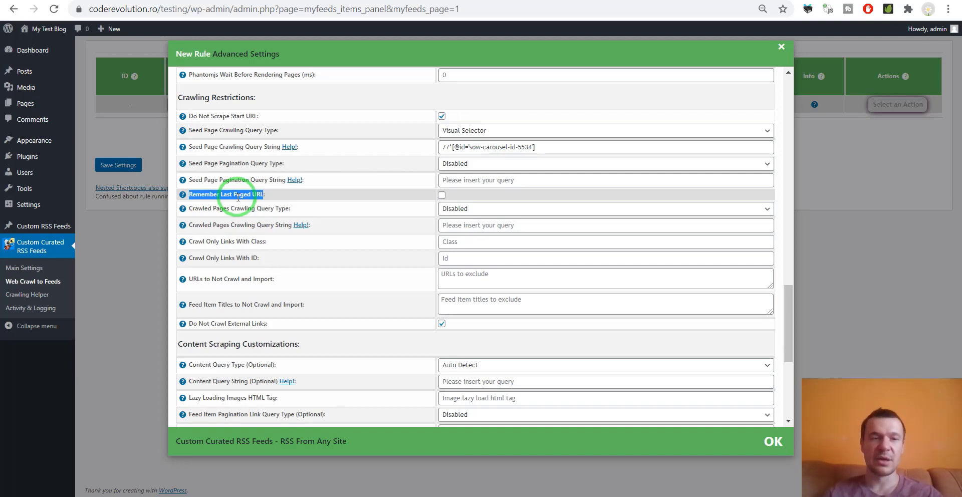
left_click(227, 208)
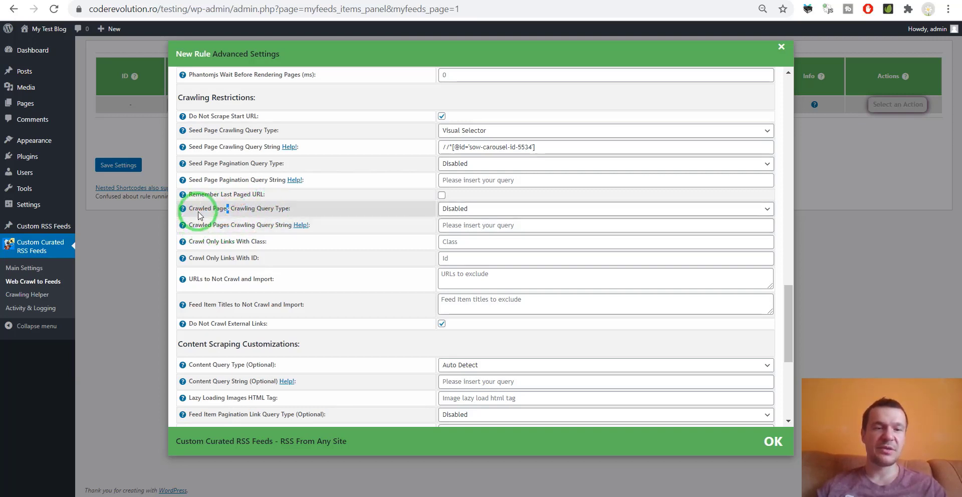
left_click(242, 214)
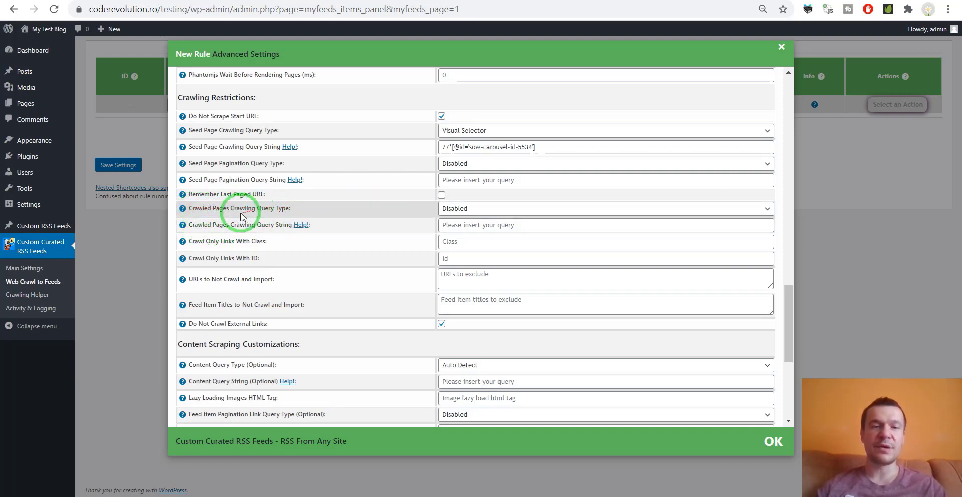
mouse_move(183, 209)
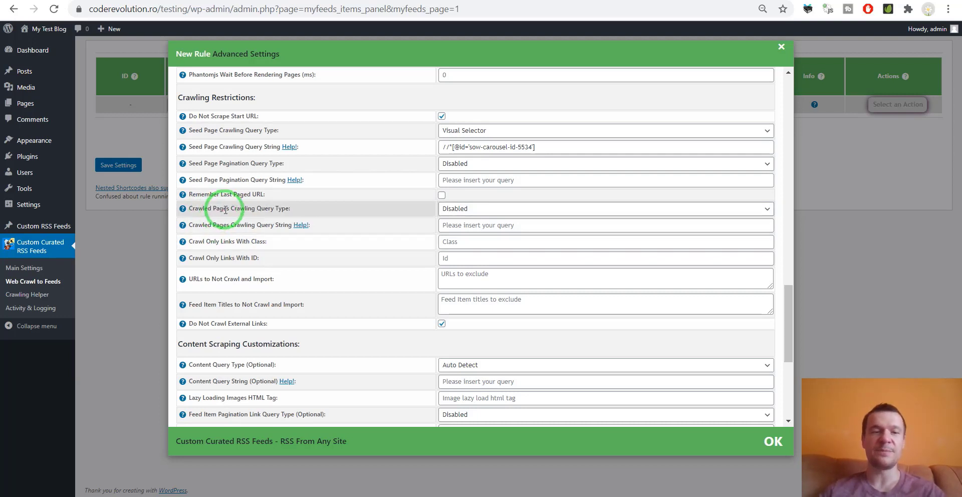
- Review the crawling restrictions for link class and ID, excluded URLs, excluded feed item titles and external links
left_click_drag(187, 242, 264, 243)
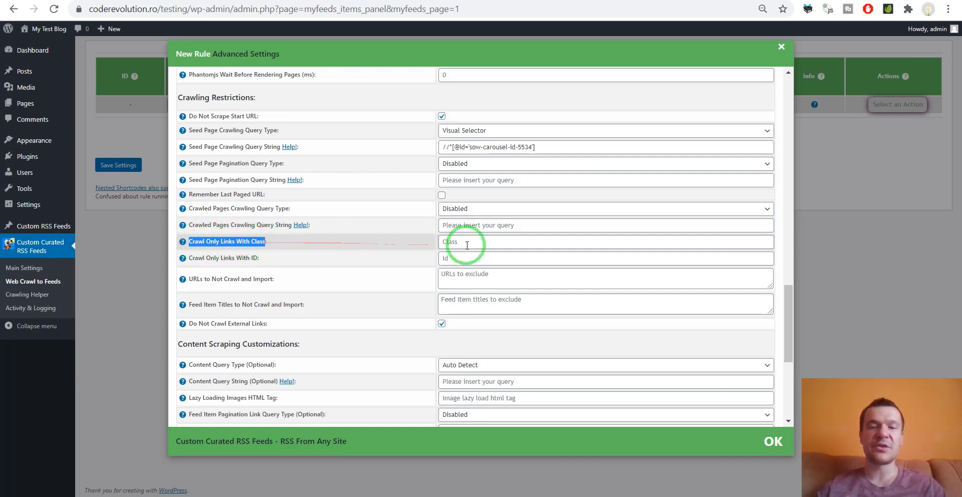
left_click(442, 242)
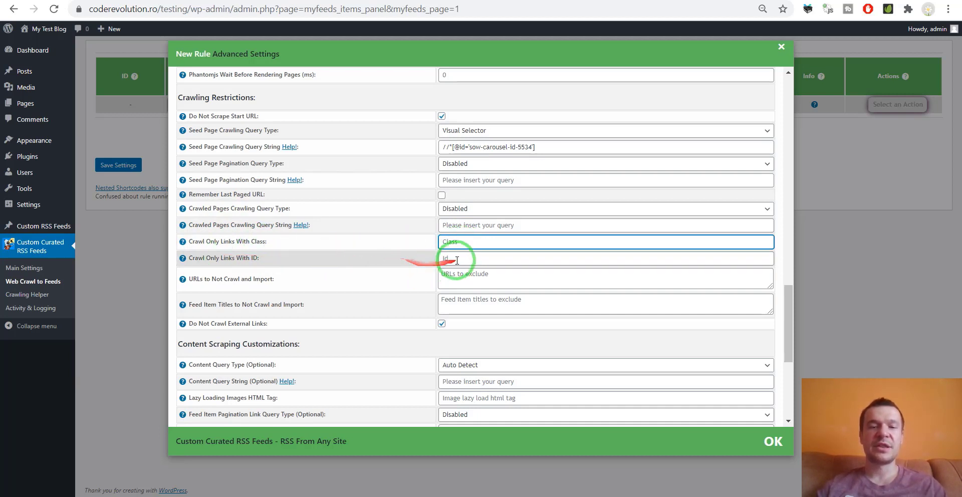
left_click(481, 258)
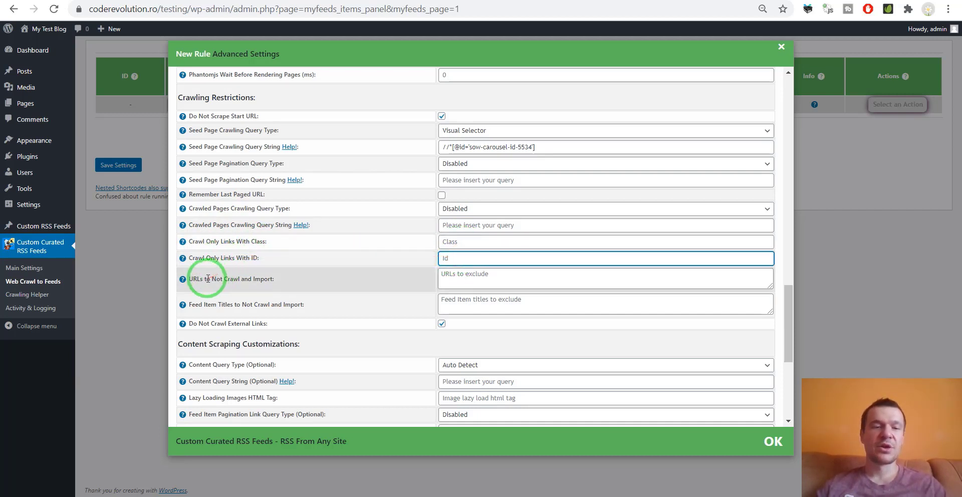
left_click(447, 278)
scroll(351, 263, "down", 1)
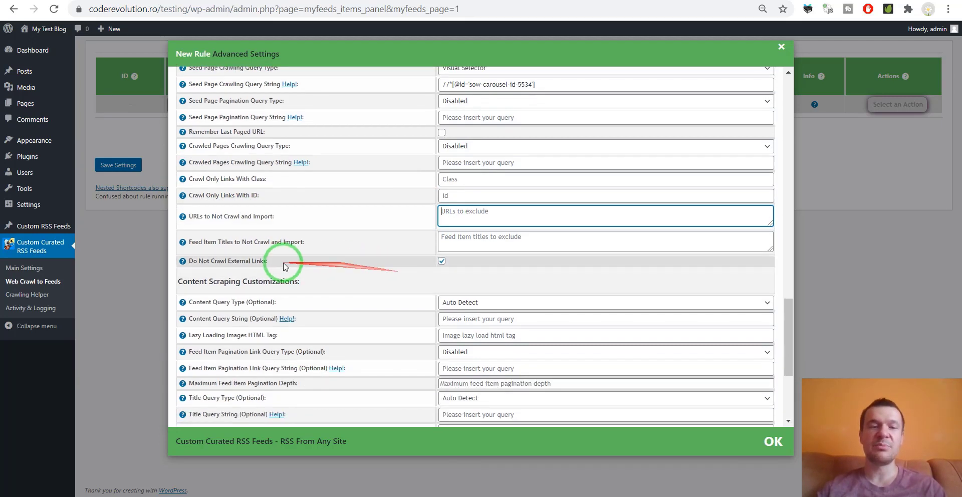
left_click(454, 242)
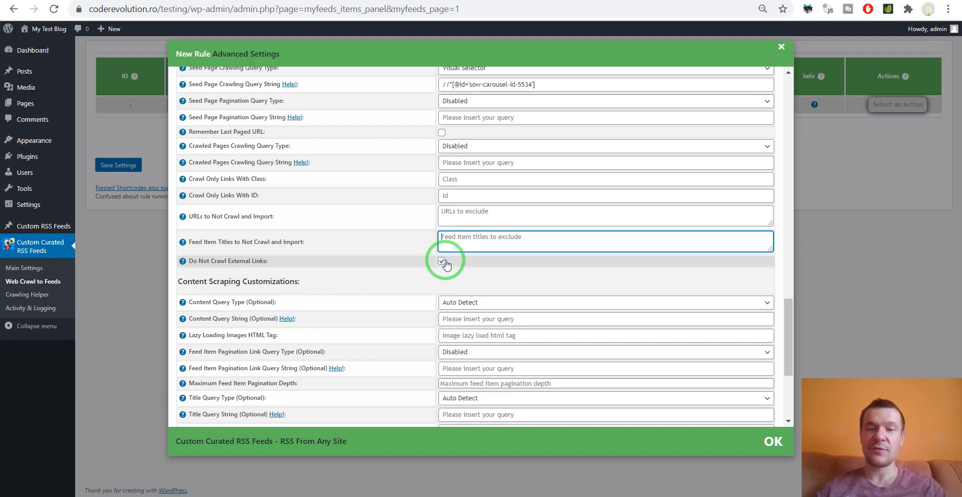
- Examine the content query types and the feed item pagination link query type in the content scraping customizations
scroll(443, 264, "down", 3)
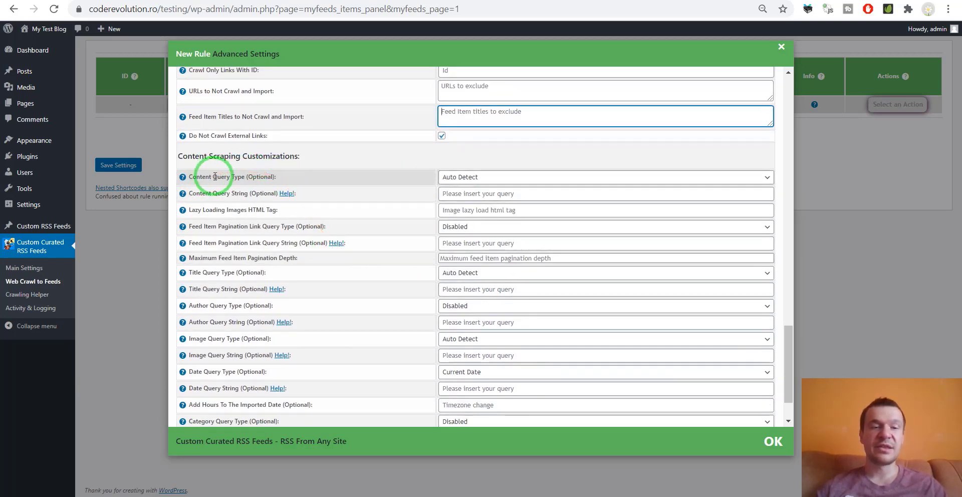
left_click(465, 179)
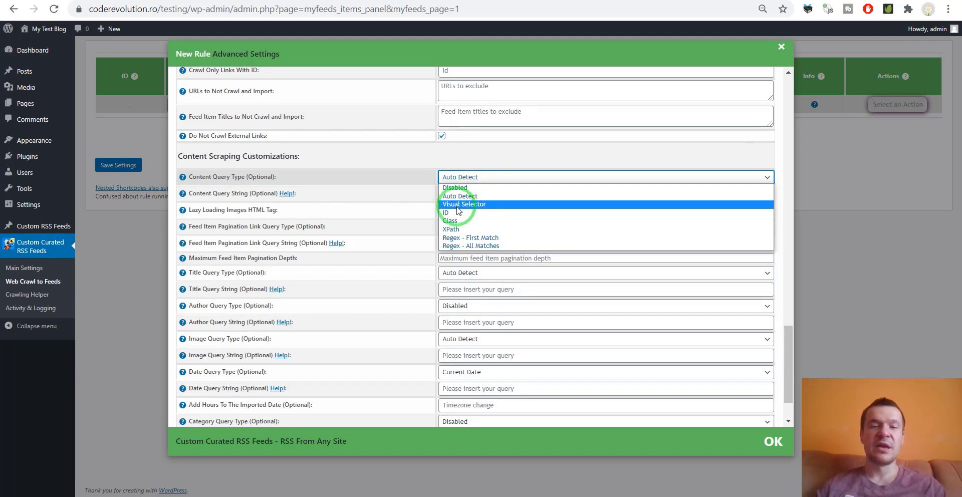
left_click(392, 172)
scroll(301, 185, "down", 1)
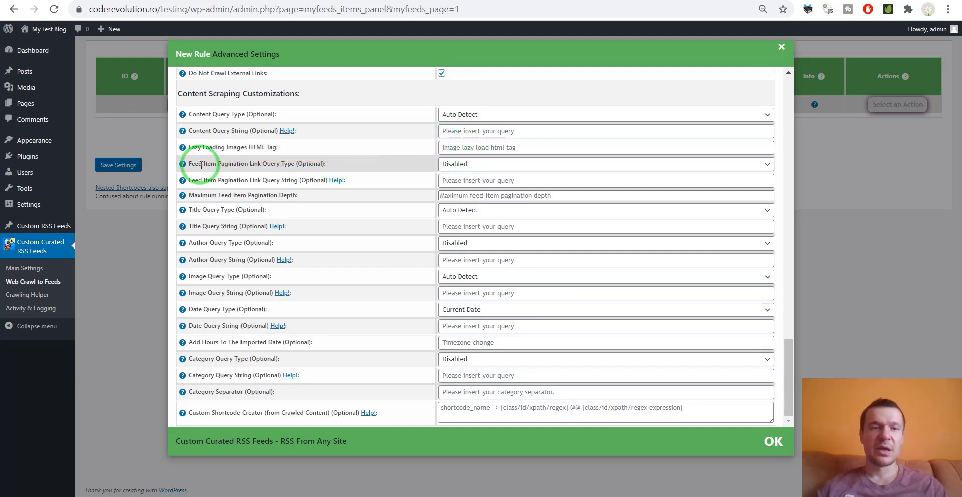
left_click_drag(205, 165, 269, 164)
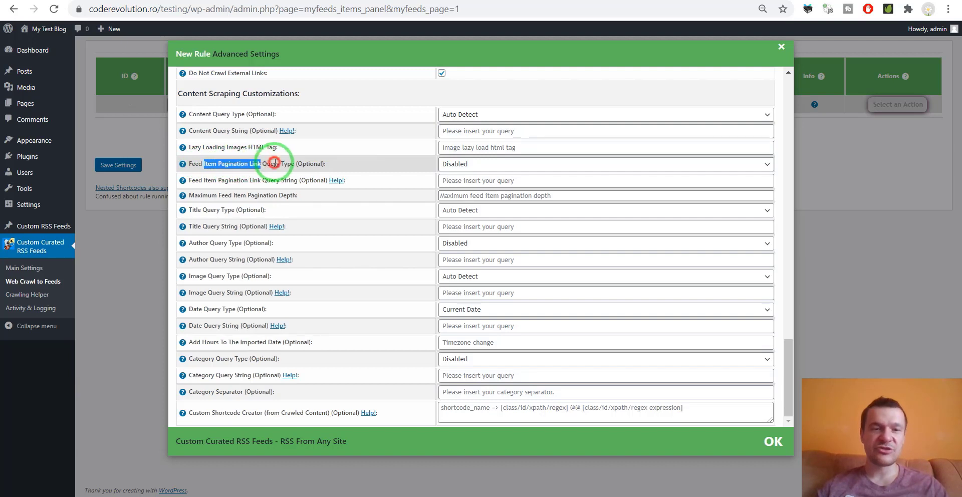
double_click(271, 164)
left_click(274, 163)
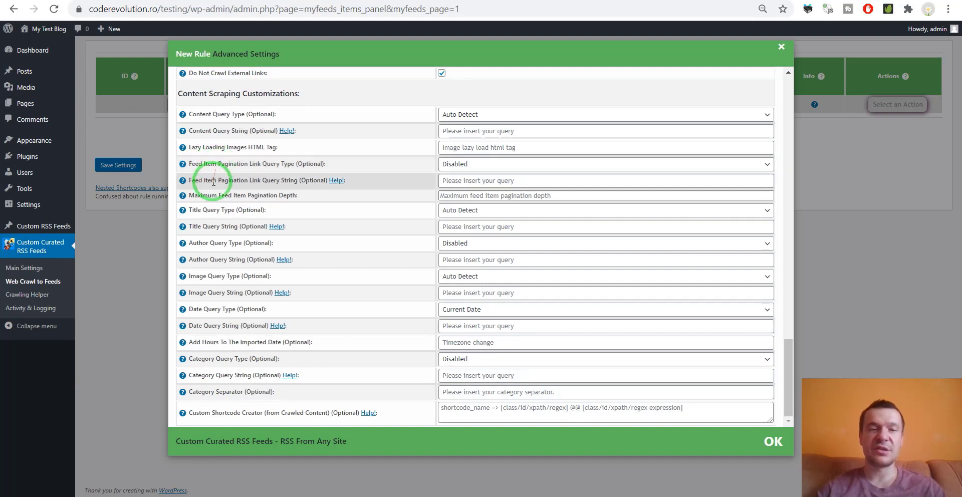
- Examine the maximum feed item pagination depth setting and the available title query types in the content scraping customizations
left_click(195, 196)
left_click_drag(195, 196, 440, 196)
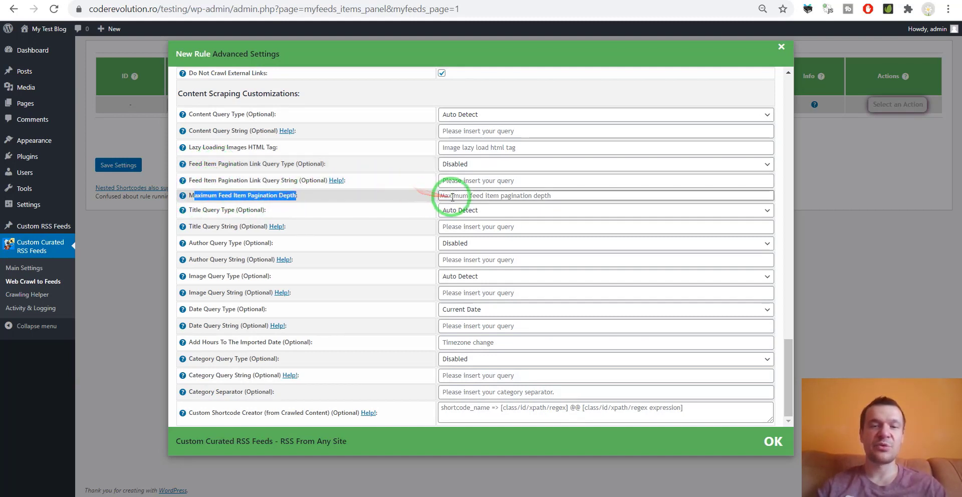
left_click(440, 197)
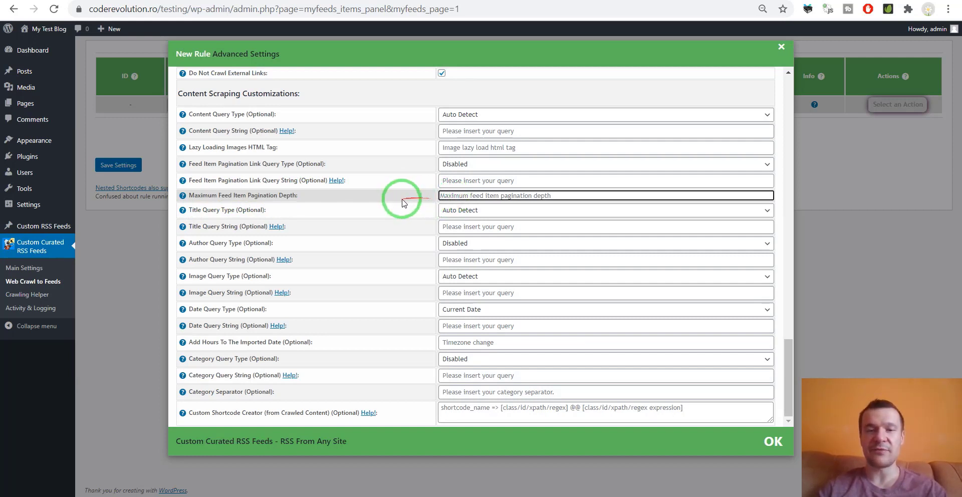
left_click_drag(198, 209, 239, 211)
left_click(457, 210)
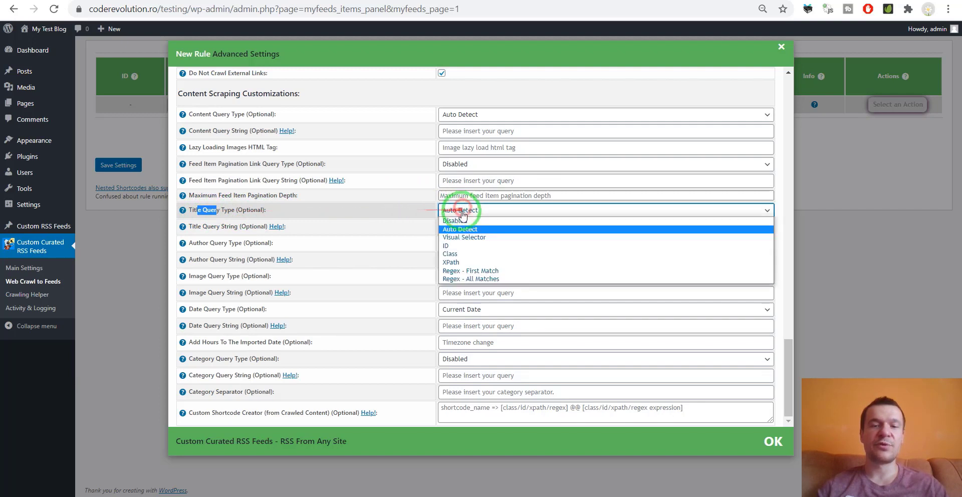
left_click(221, 240)
- Examine the available author query types and image query types for the scraped content
left_click_drag(200, 243, 235, 243)
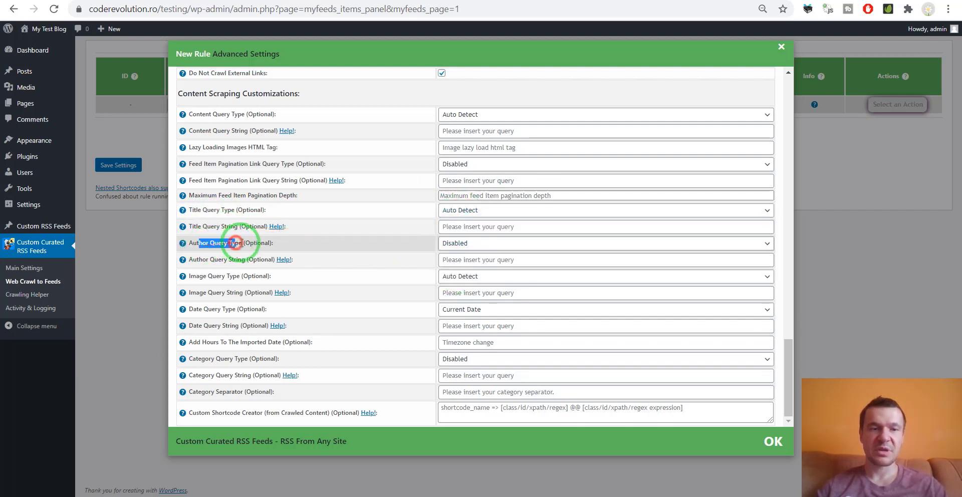
left_click(455, 243)
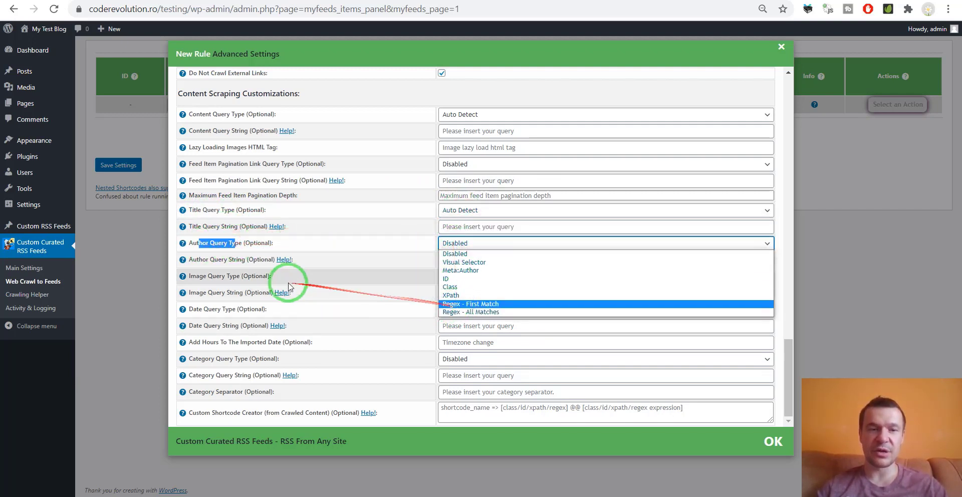
left_click_drag(196, 276, 227, 277)
left_click(457, 275)
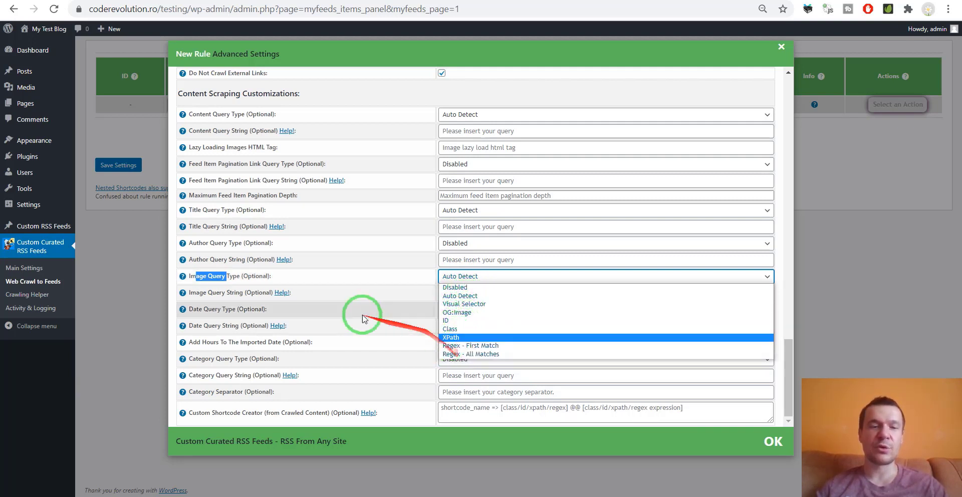
- Examine the date query types, the option for adding hours to the imported date, and the category query types
left_click_drag(204, 311, 440, 307)
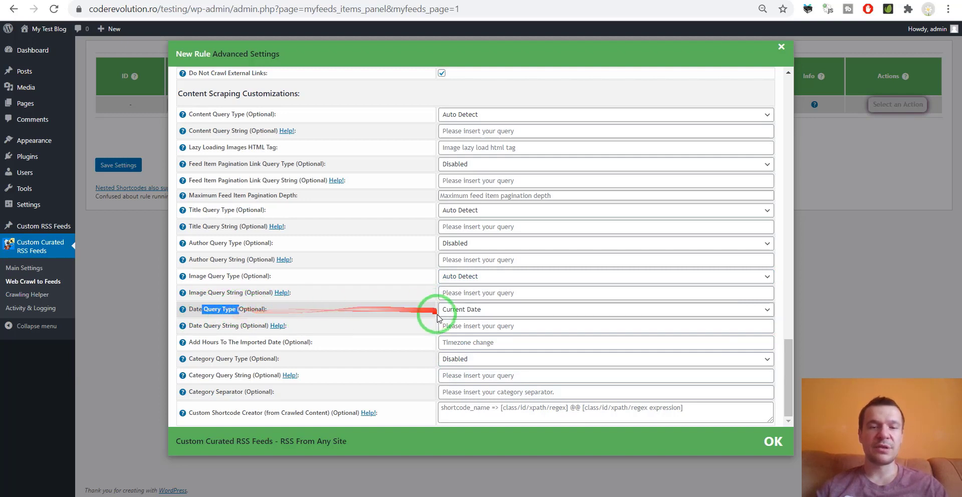
left_click(444, 310)
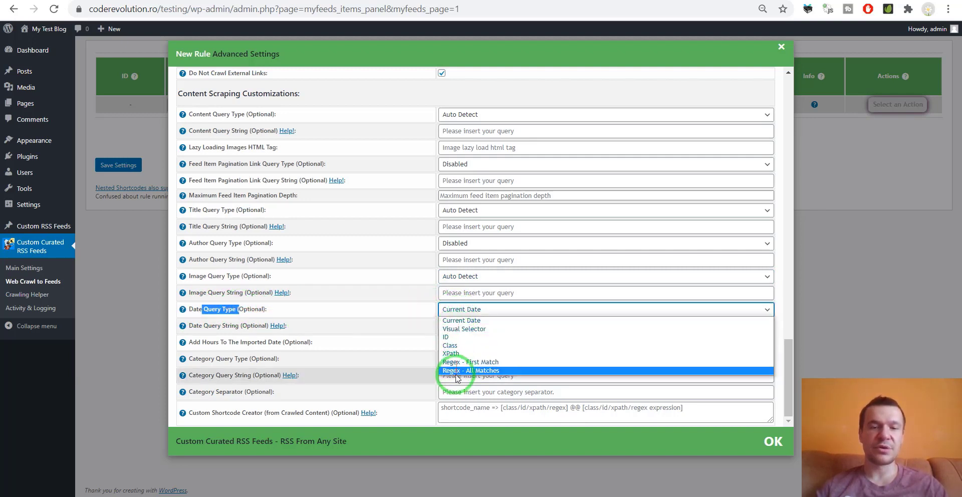
left_click(310, 312)
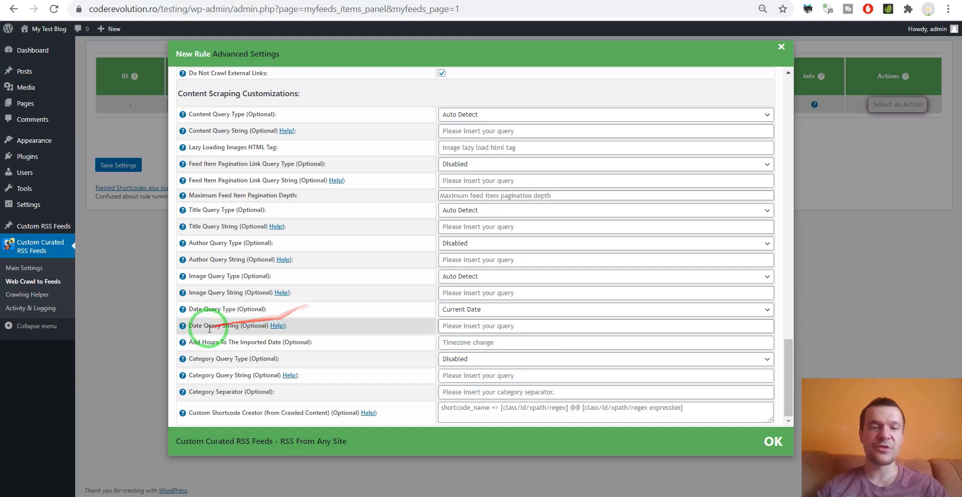
left_click_drag(192, 343, 281, 343)
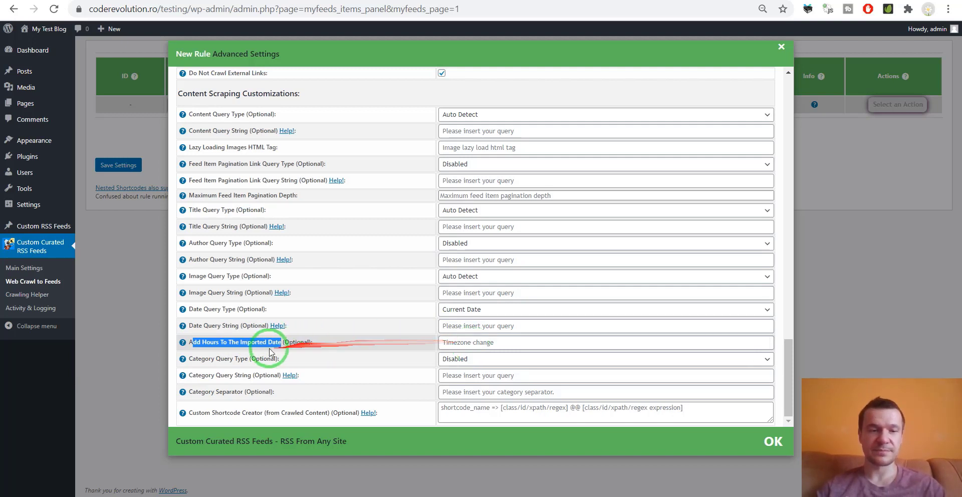
left_click(190, 361)
left_click_drag(190, 361, 263, 359)
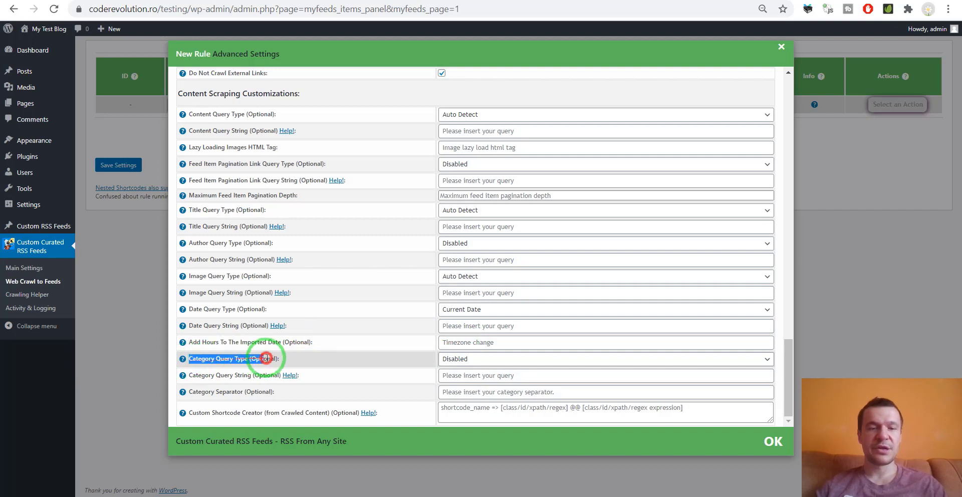
left_click(443, 359)
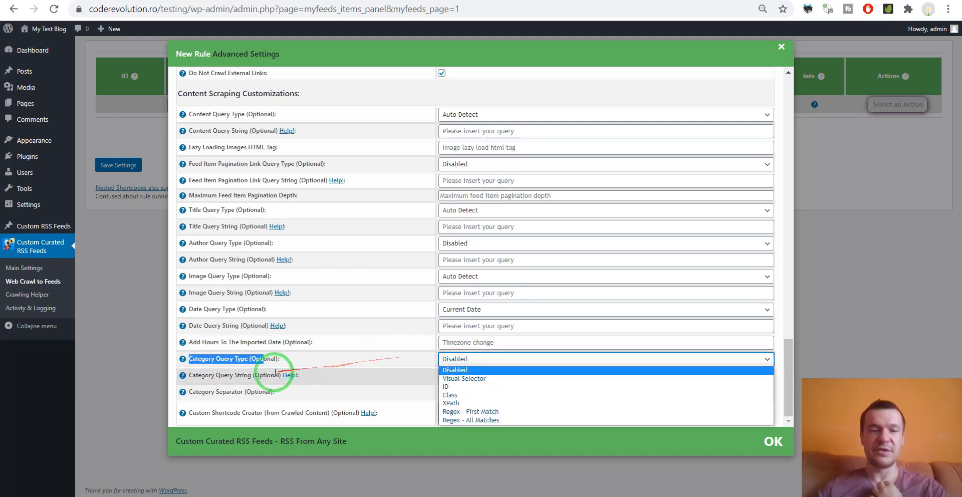
- Review the Custom Shortcode Creator setting for crawled content, including its syntax and help text
left_click_drag(199, 412, 309, 393)
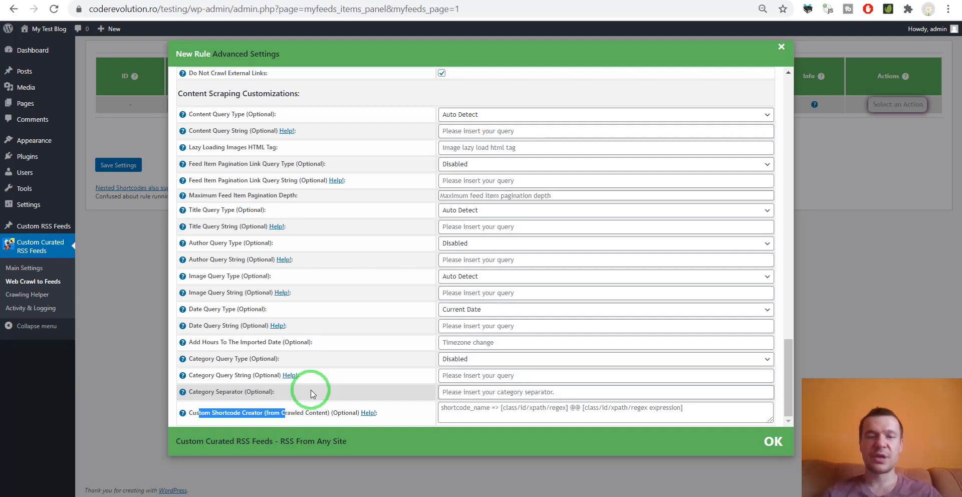
left_click(401, 412)
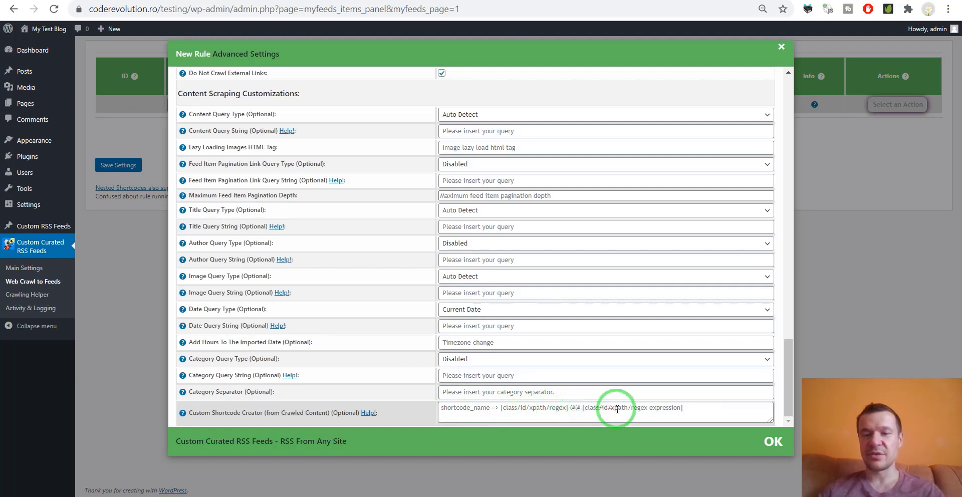
left_click_drag(569, 409, 405, 409)
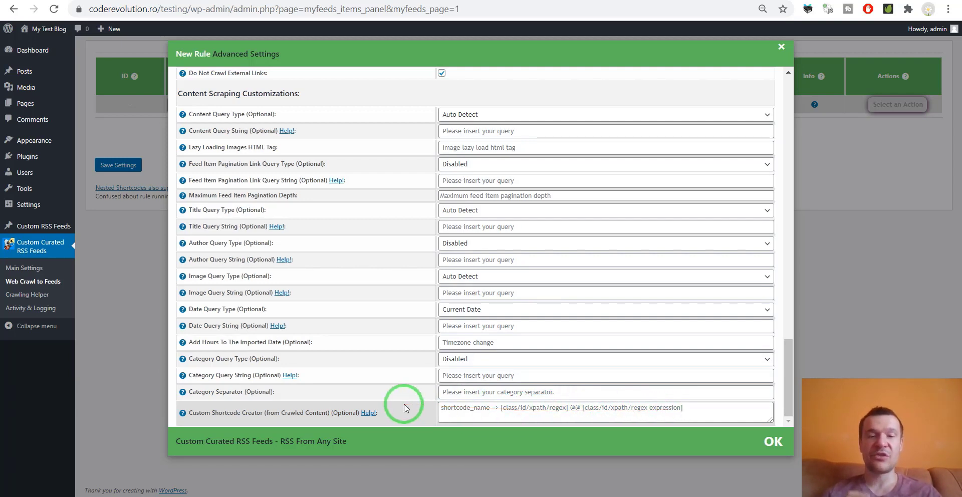
scroll(405, 408, "up", 20)
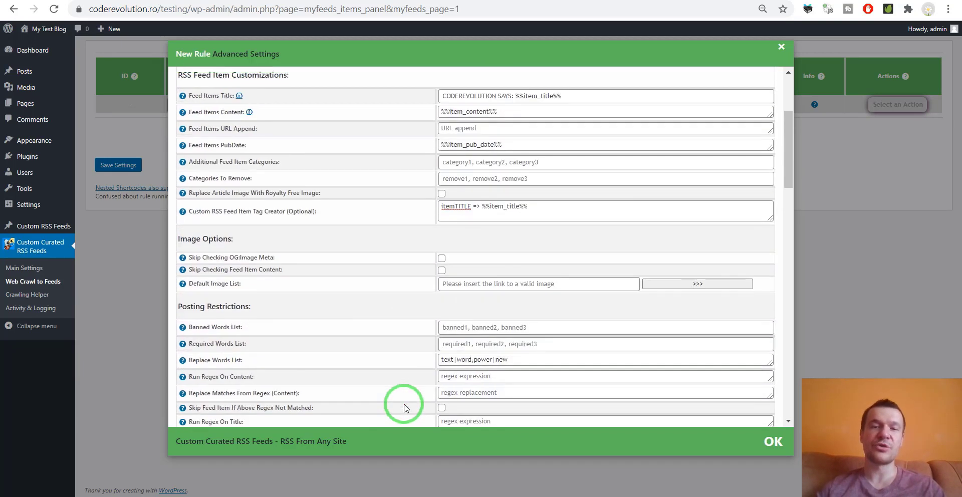
scroll(405, 408, "up", 3)
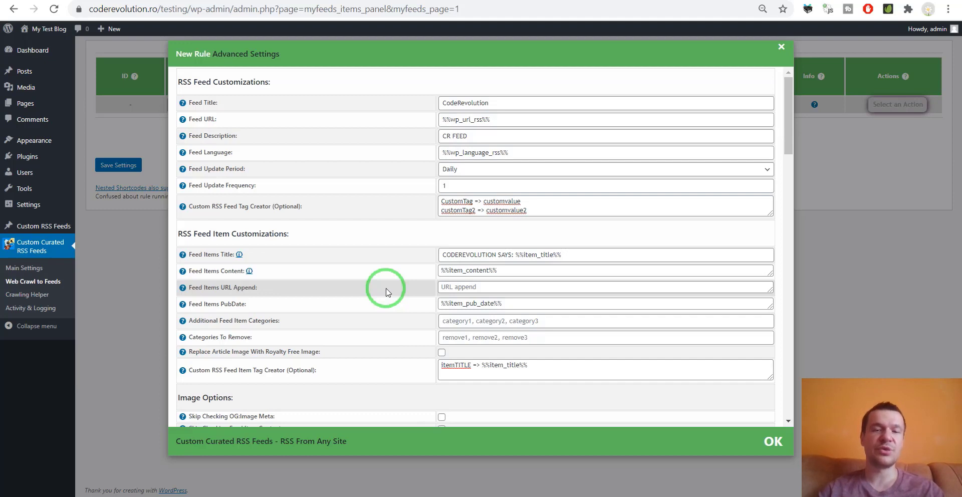
scroll(385, 285, "down", 20)
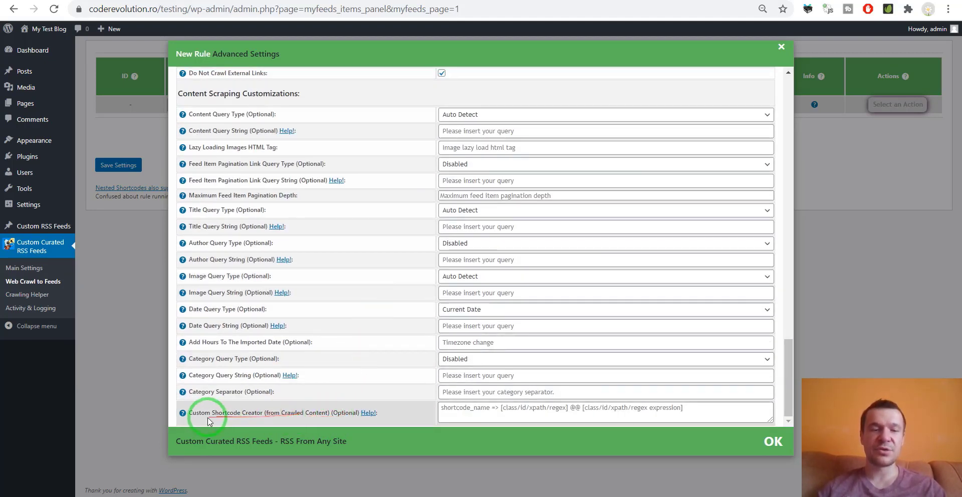
mouse_move(183, 413)
scroll(223, 366, "down", 2)
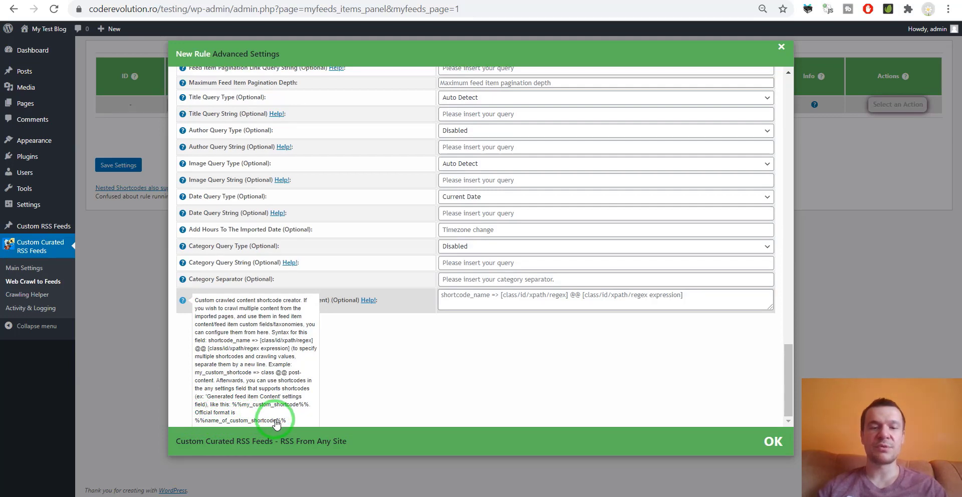
scroll(318, 204, "up", 5)
scroll(355, 236, "down", 2)
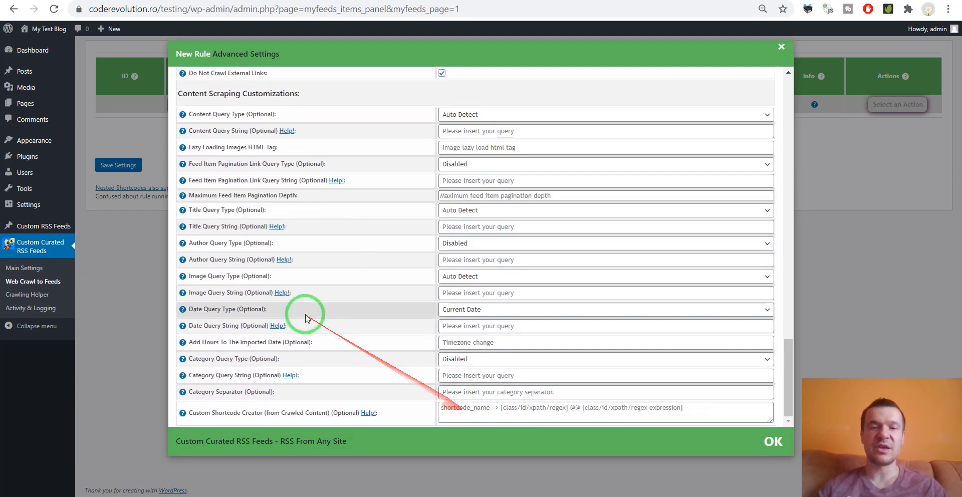
- Review the RSS feed item title, content and Custom RSS Feed Item Tag Creator fields where custom shortcodes can be used
scroll(305, 316, "up", 15)
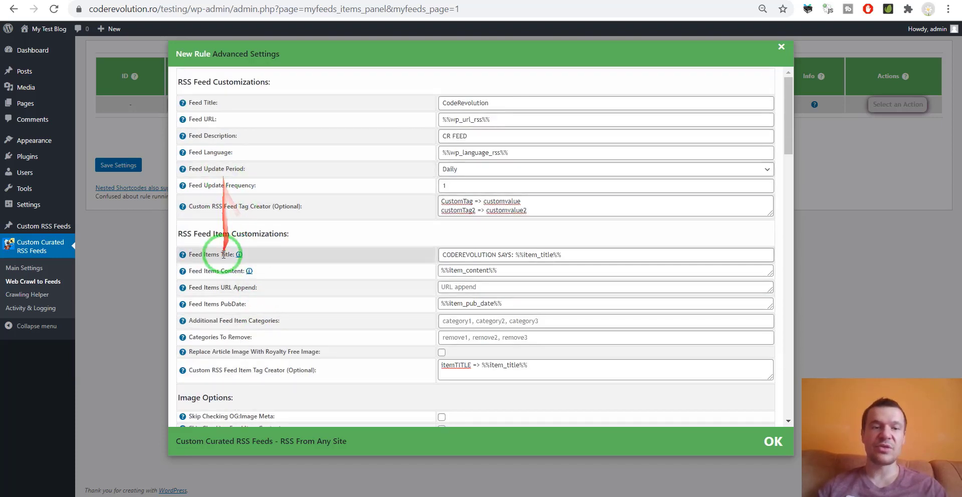
mouse_move(184, 271)
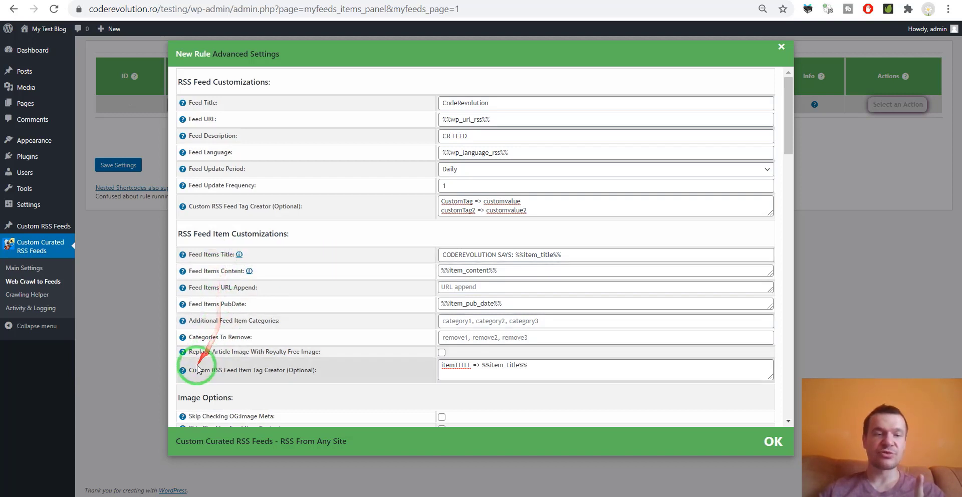
mouse_move(227, 368)
scroll(230, 363, "down", 1)
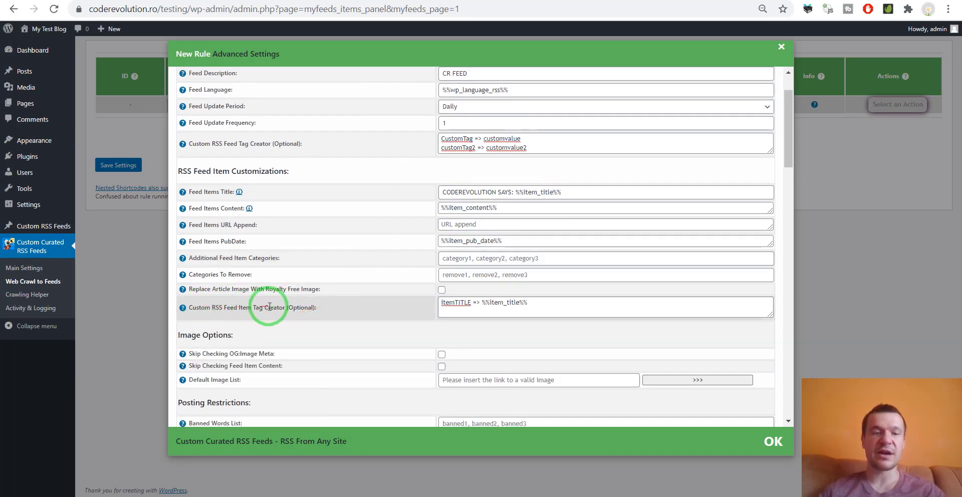
scroll(359, 244, "up", 1)
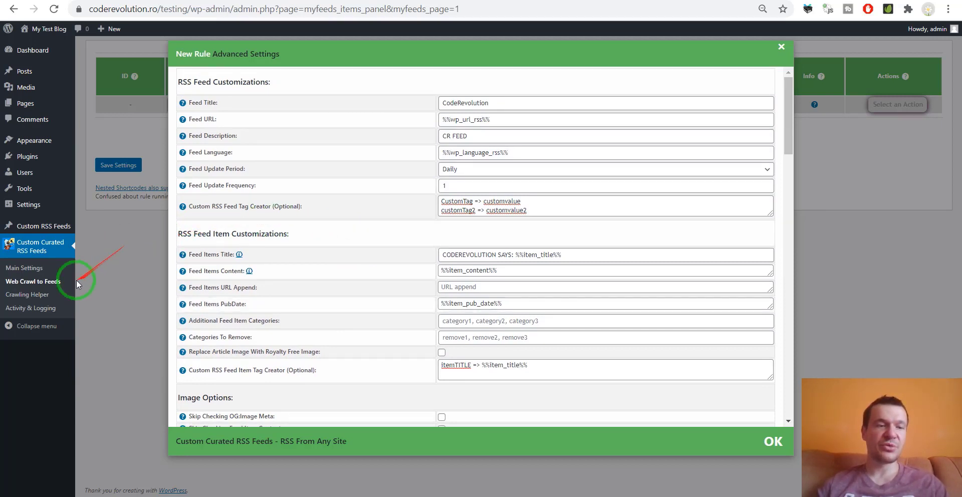
- Open the Crawling Helper page and examine its URL to crawl field
left_click(31, 298)
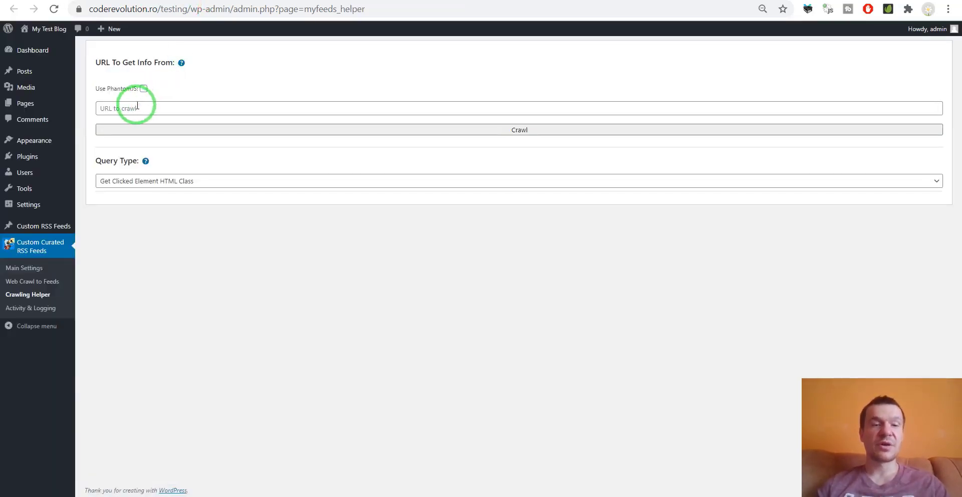
left_click(136, 107)
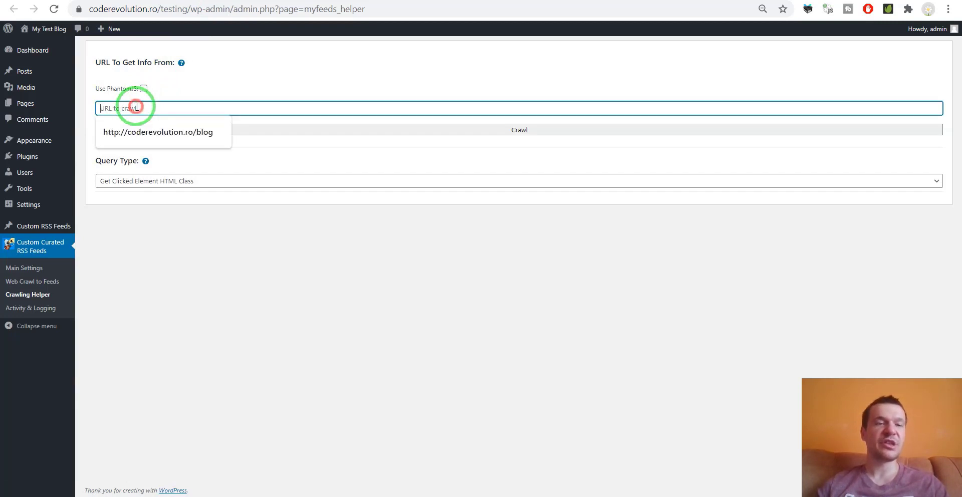
left_click(263, 89)
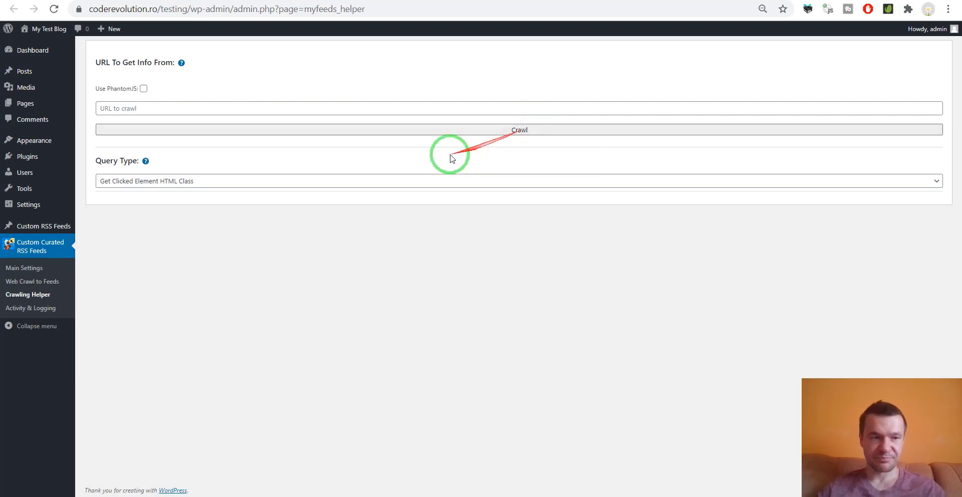
- Review the Activity & Logging page's system info, running rules, rules backup and restore, plugin default settings and activity log sections
left_click(30, 307)
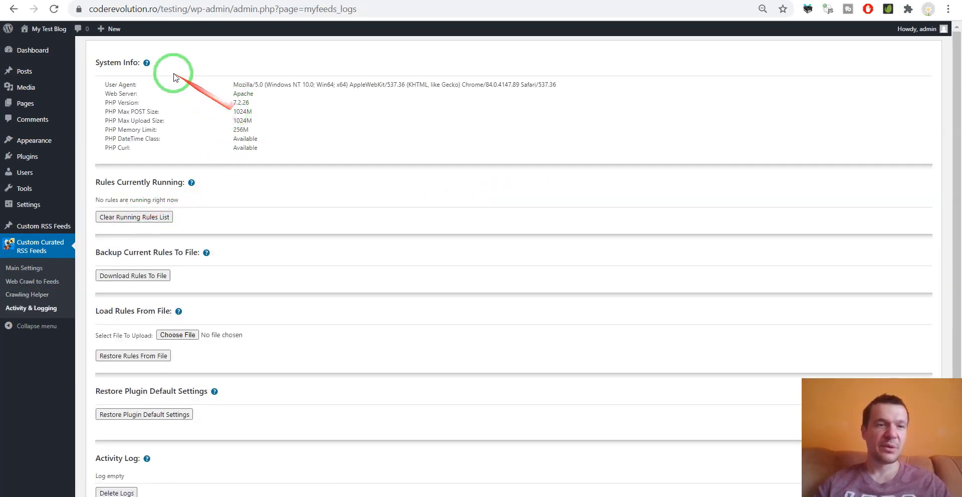
left_click_drag(97, 60, 138, 61)
scroll(148, 135, "down", 1)
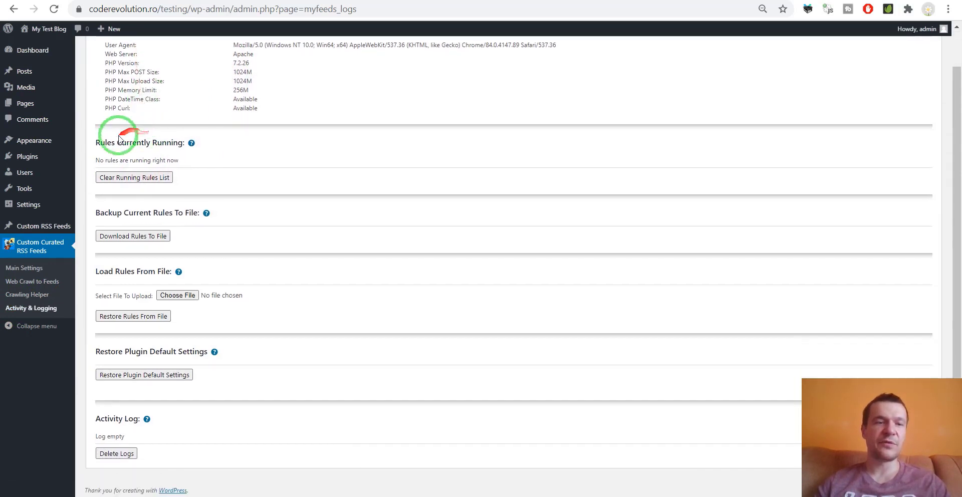
left_click_drag(140, 143, 167, 142)
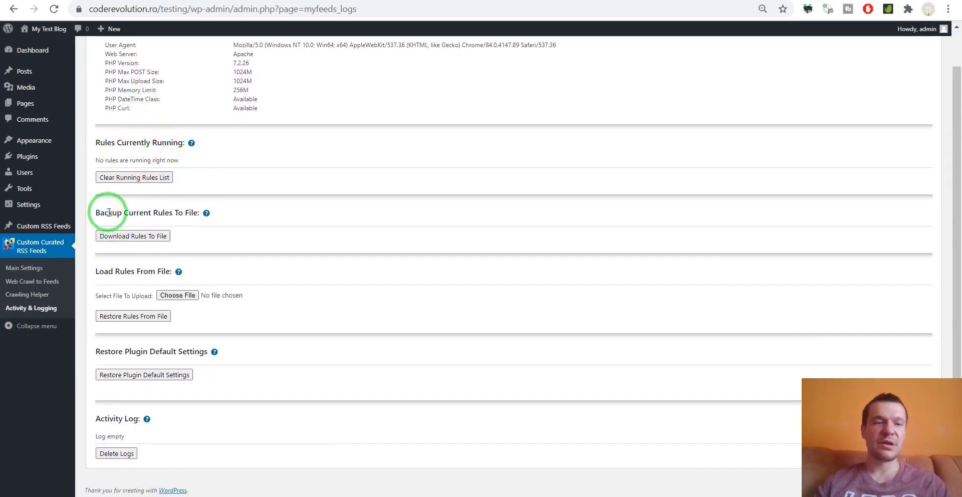
left_click_drag(109, 212, 179, 211)
left_click_drag(104, 271, 156, 271)
left_click_drag(97, 350, 165, 351)
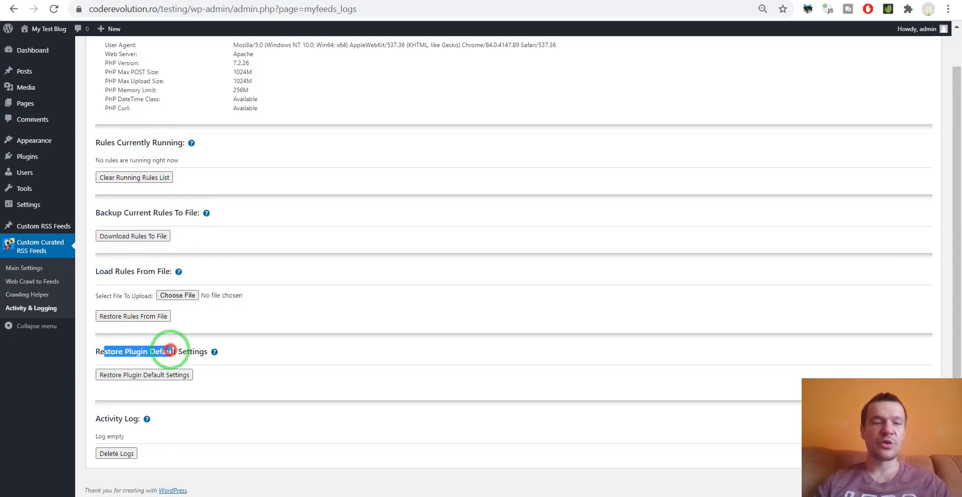
left_click(183, 350)
left_click_drag(101, 418, 138, 418)
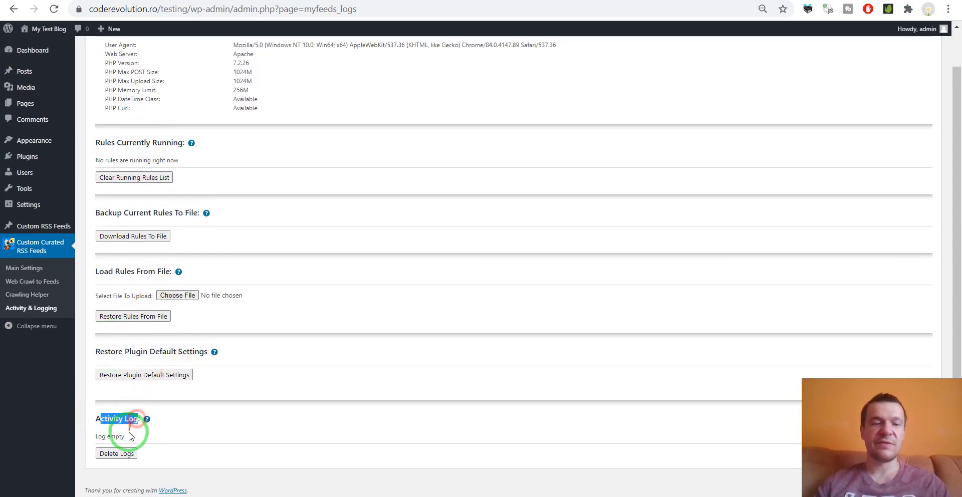
left_click(130, 435)
scroll(280, 416, "up", 1)
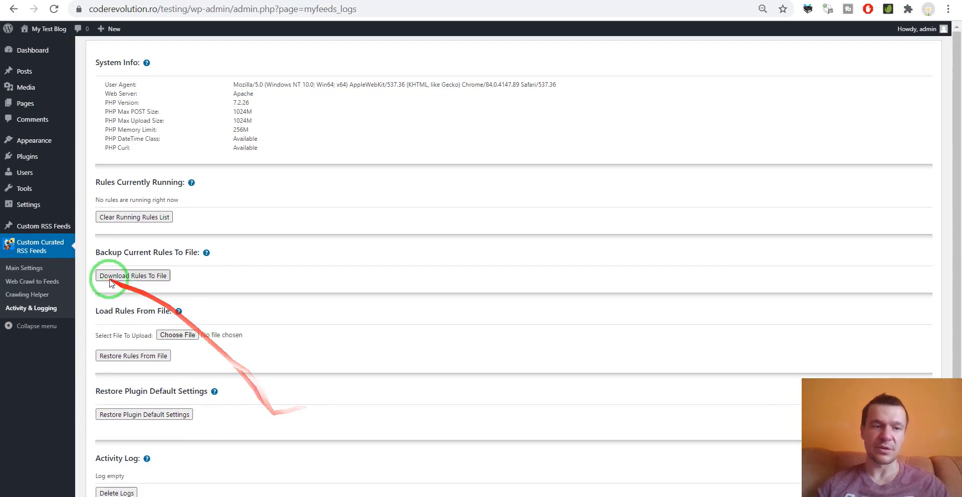